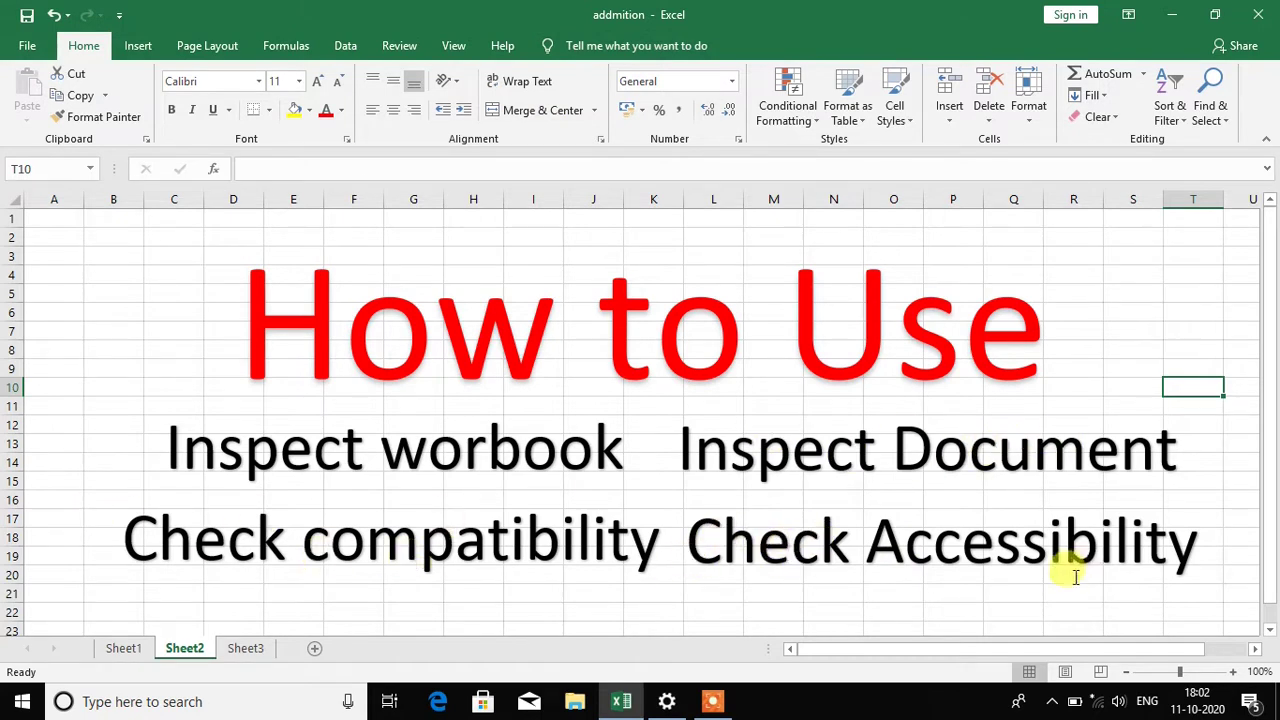
- Look over the How to Use sheet, selecting its title, instruction text boxes and cells B3, B4 and B6
click(412, 242)
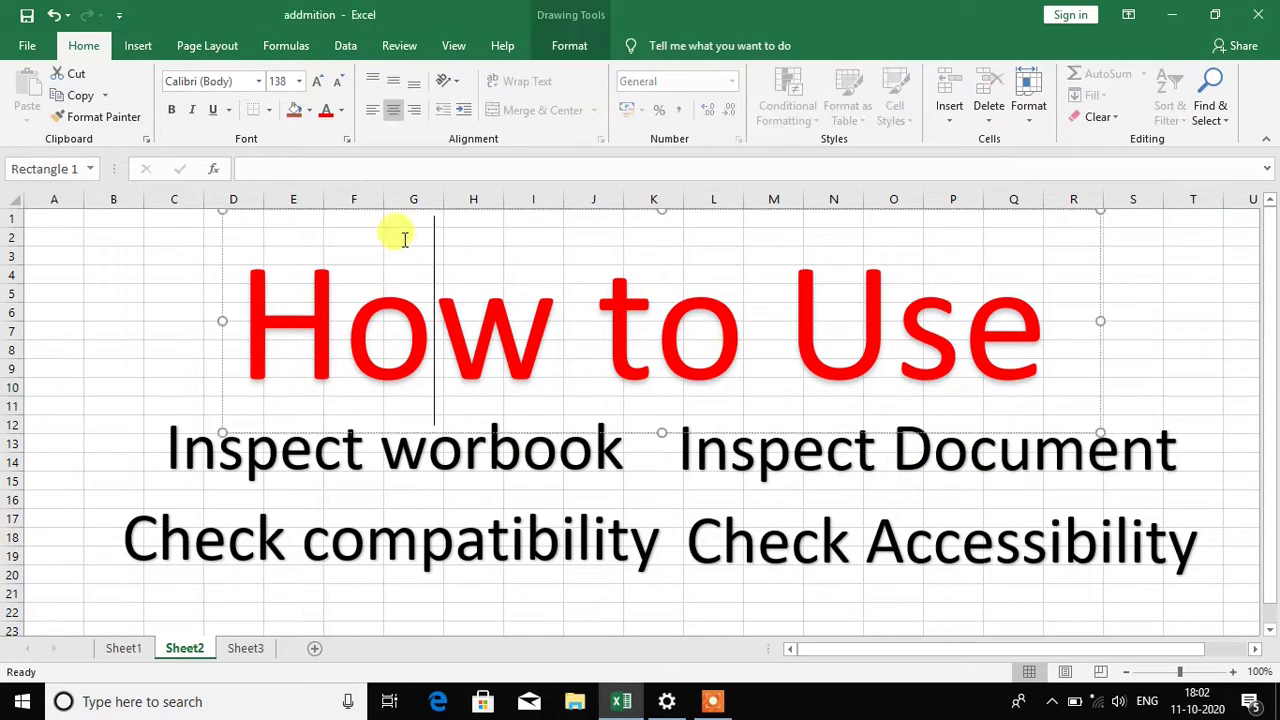
click(90, 250)
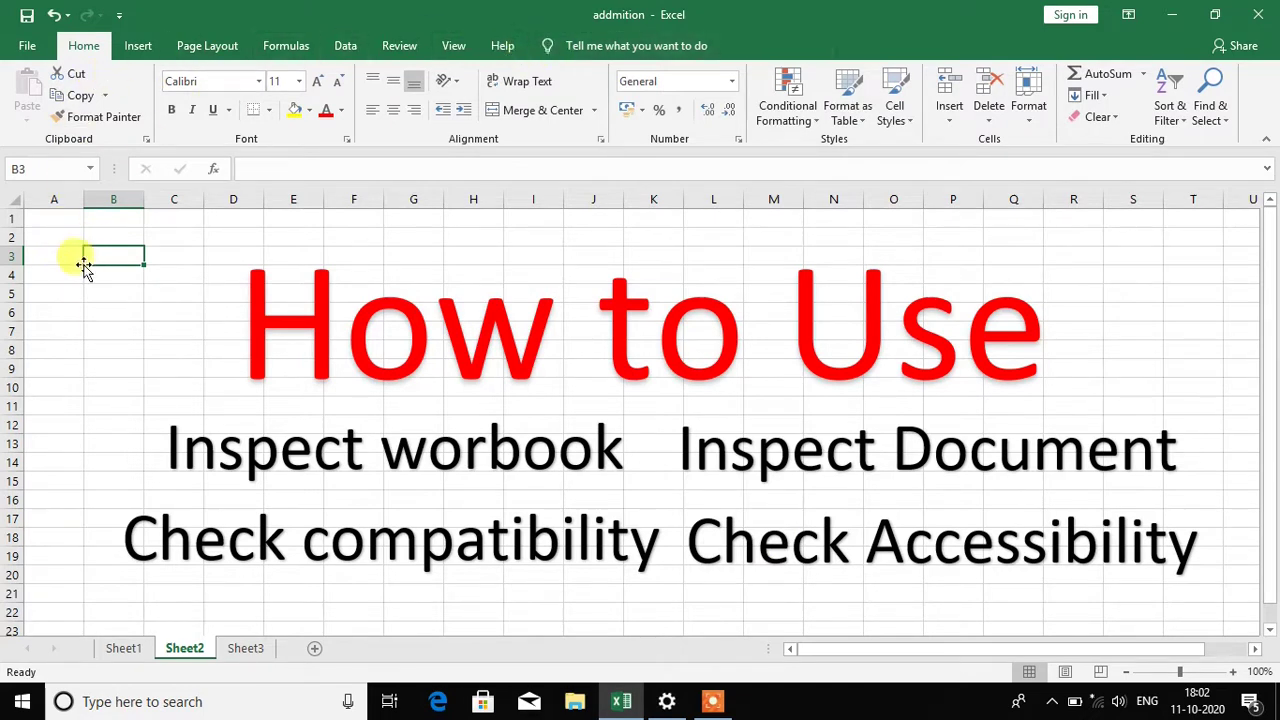
click(124, 272)
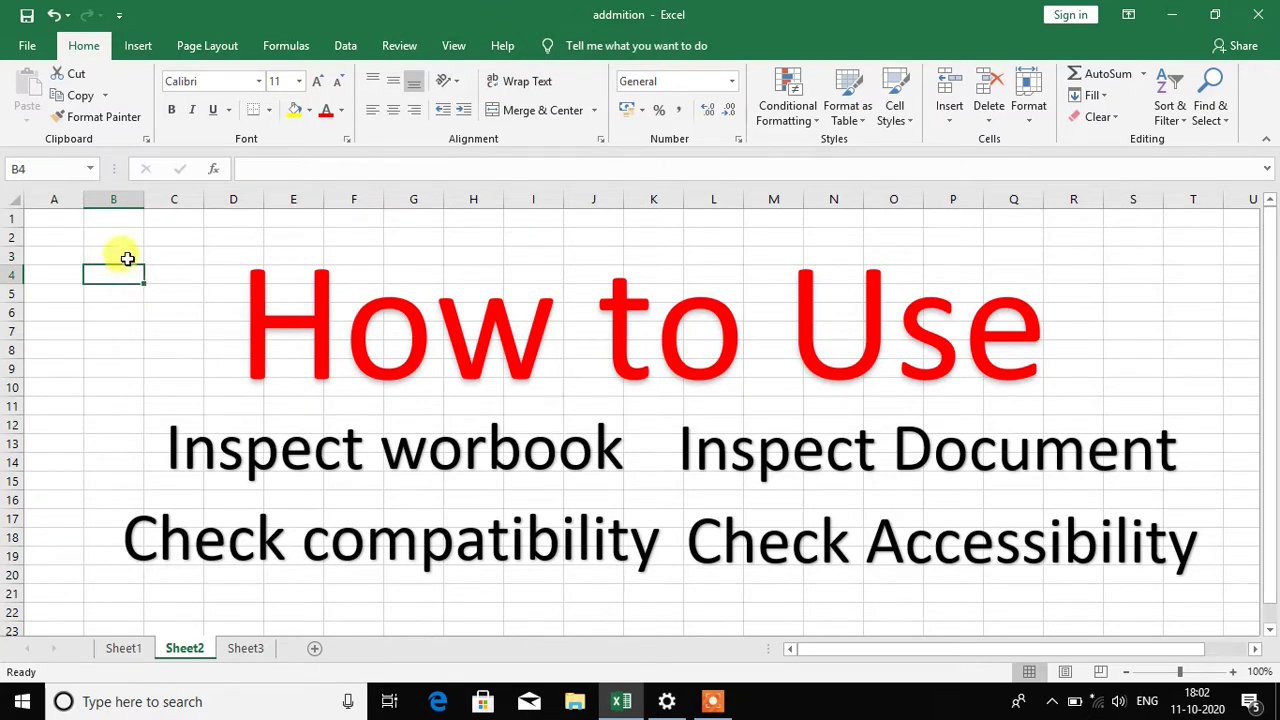
key(ctrl+End)
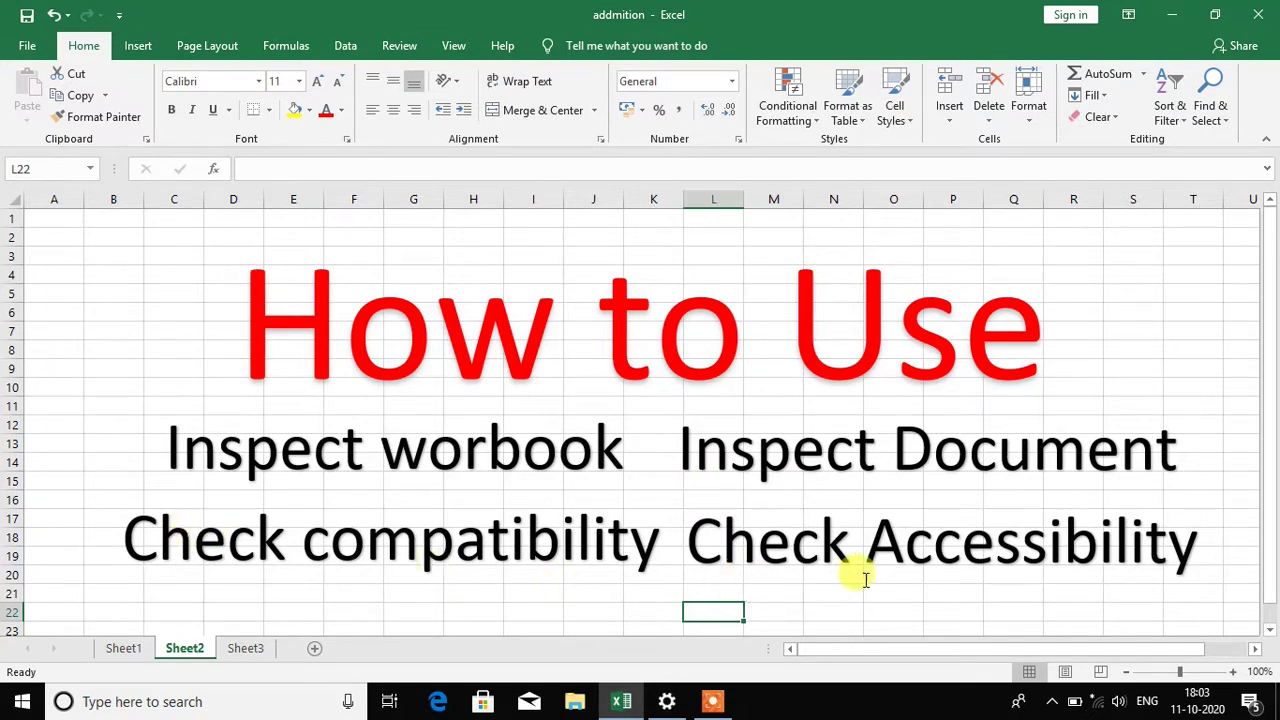
click(1031, 594)
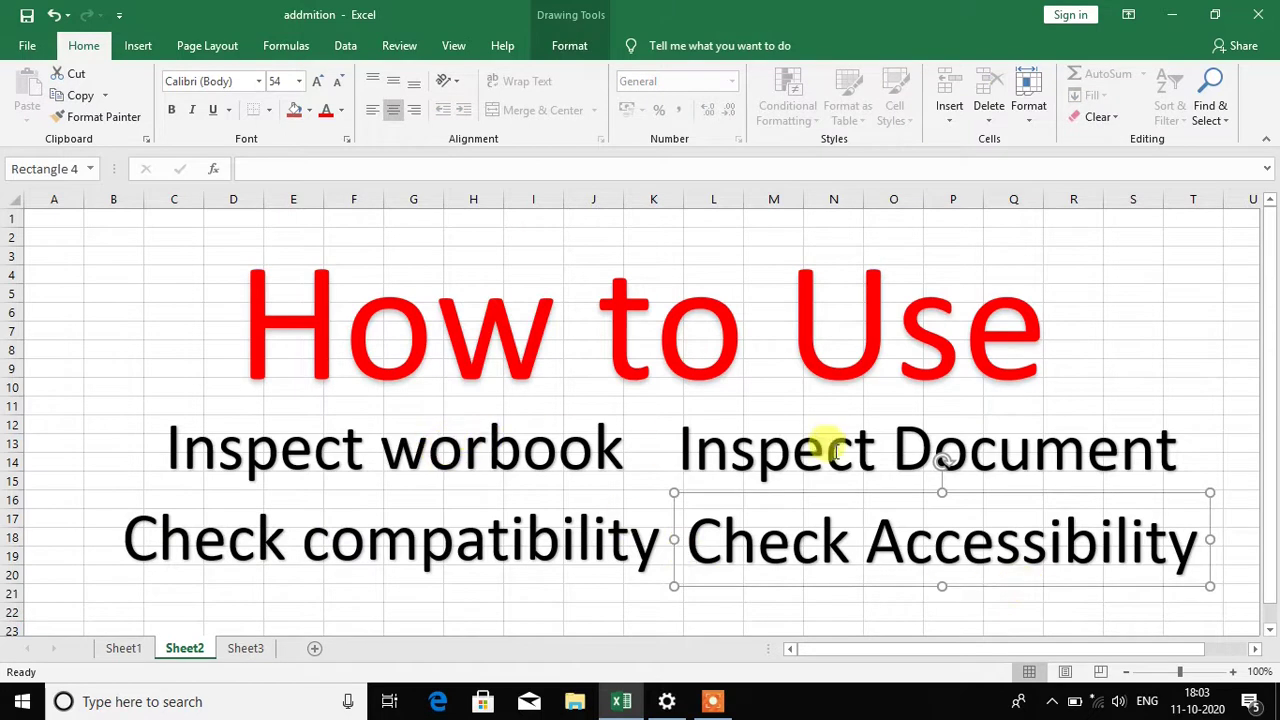
click(345, 445)
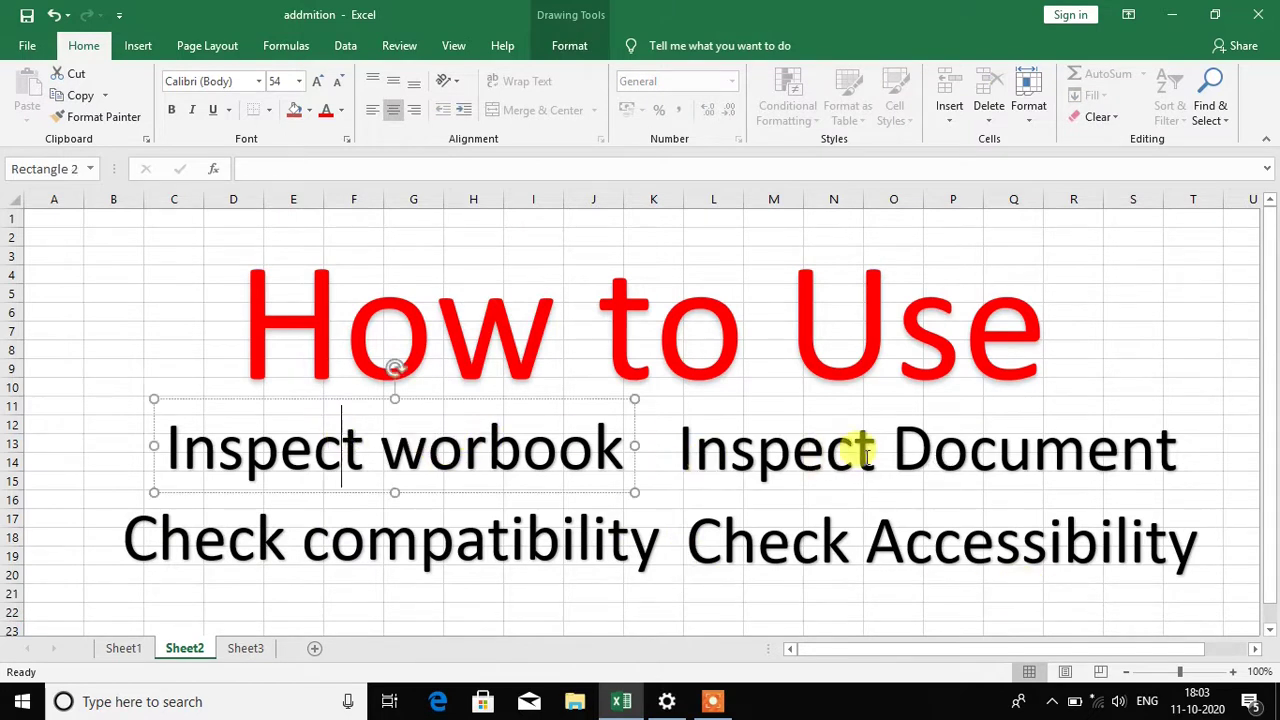
click(856, 452)
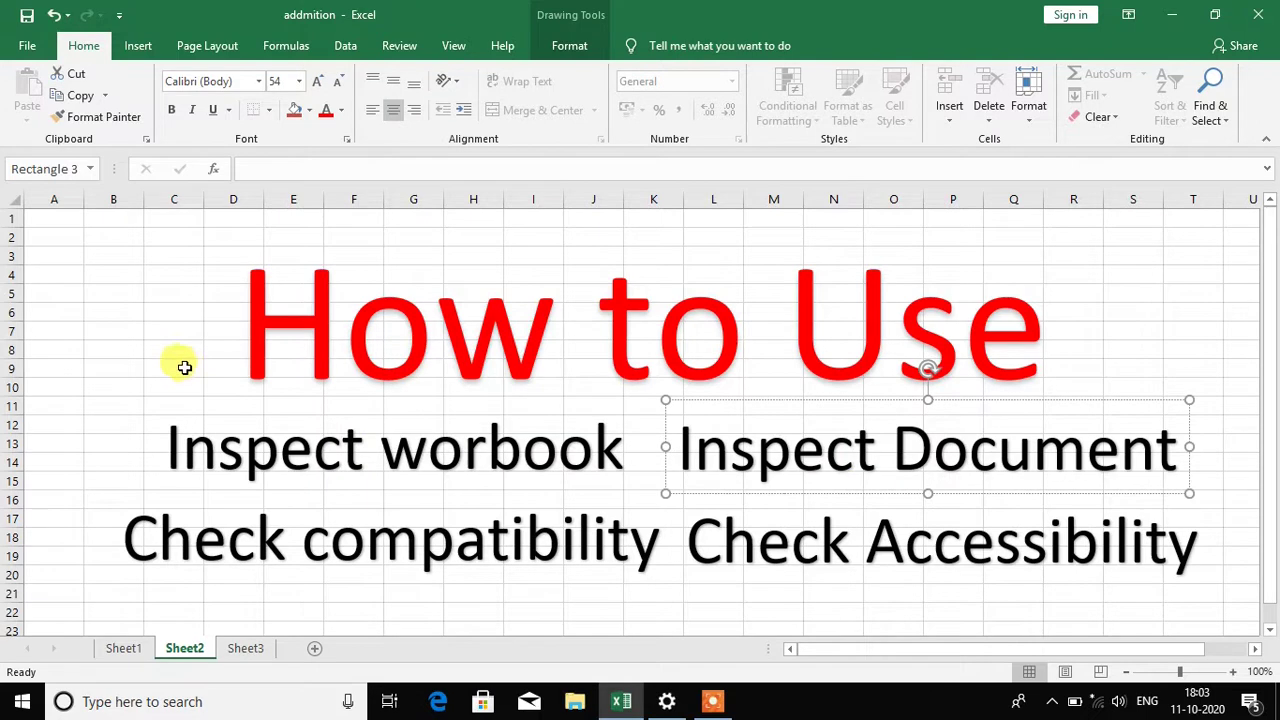
click(161, 329)
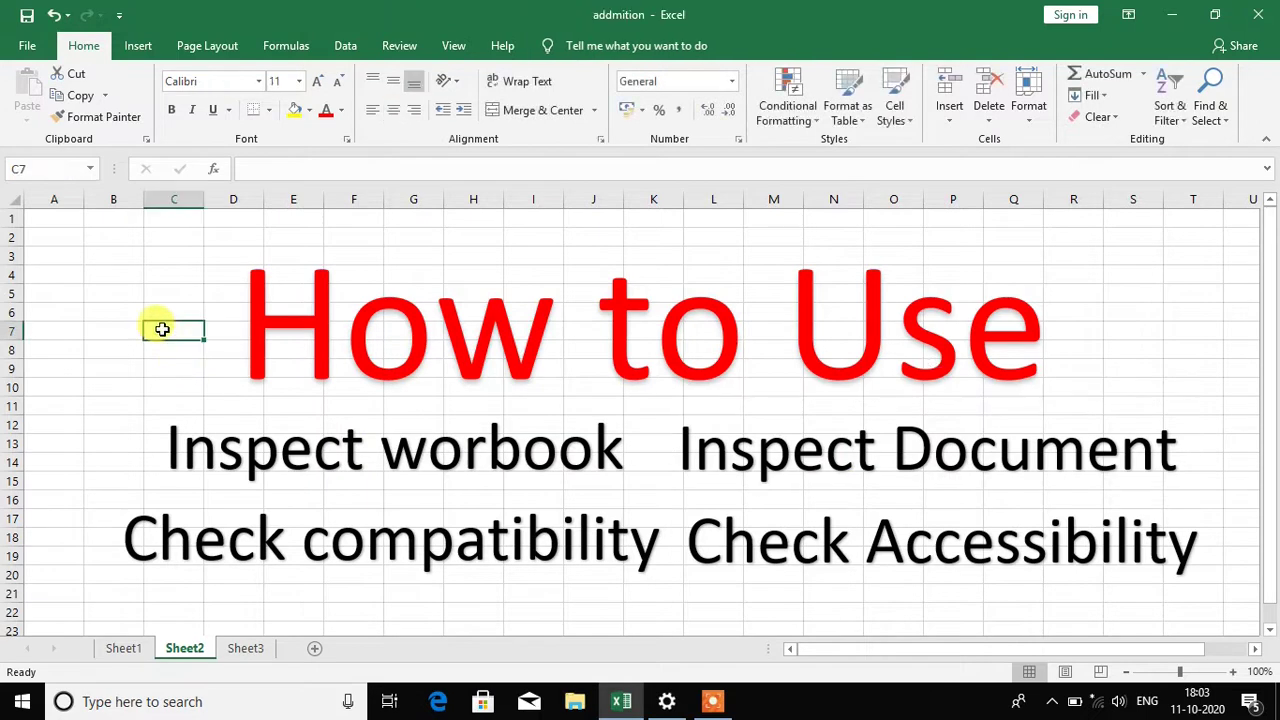
click(114, 306)
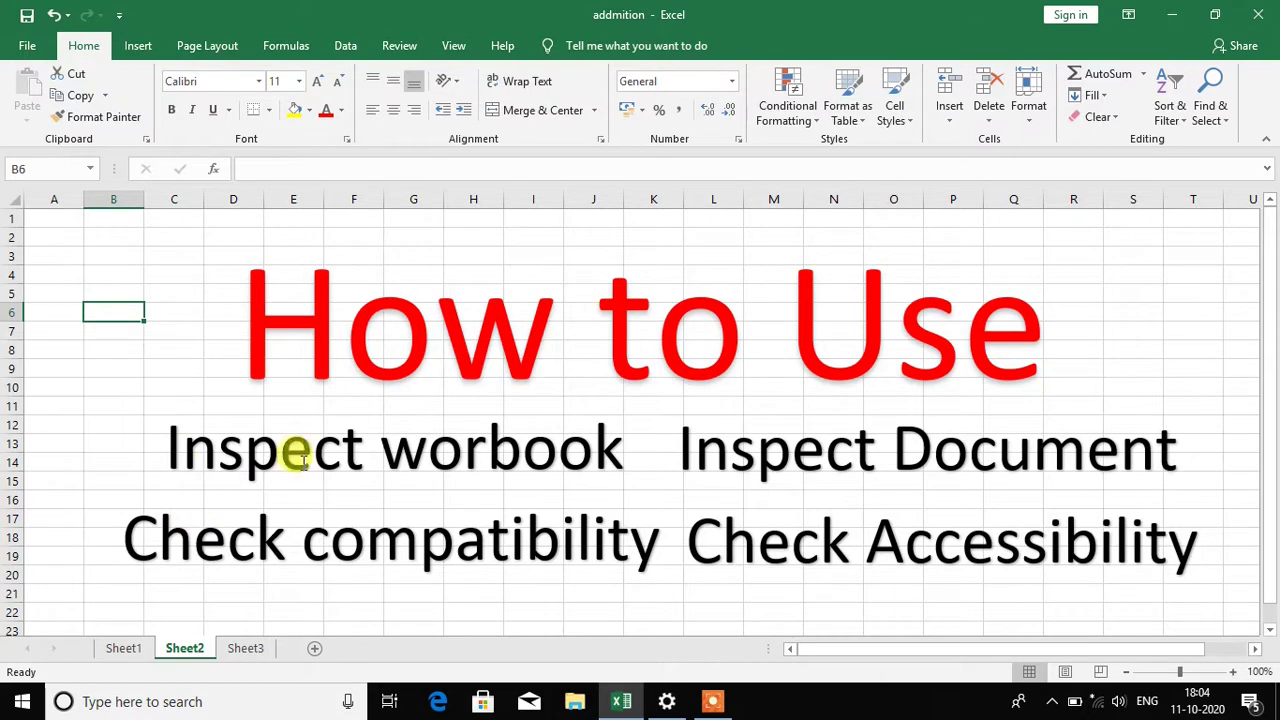
- Switch to Sheet1 and scroll through the student admission data to cell D82 below it
click(121, 648)
scroll(440, 498, down, 3)
scroll(438, 498, down, 4)
scroll(438, 498, down, 2)
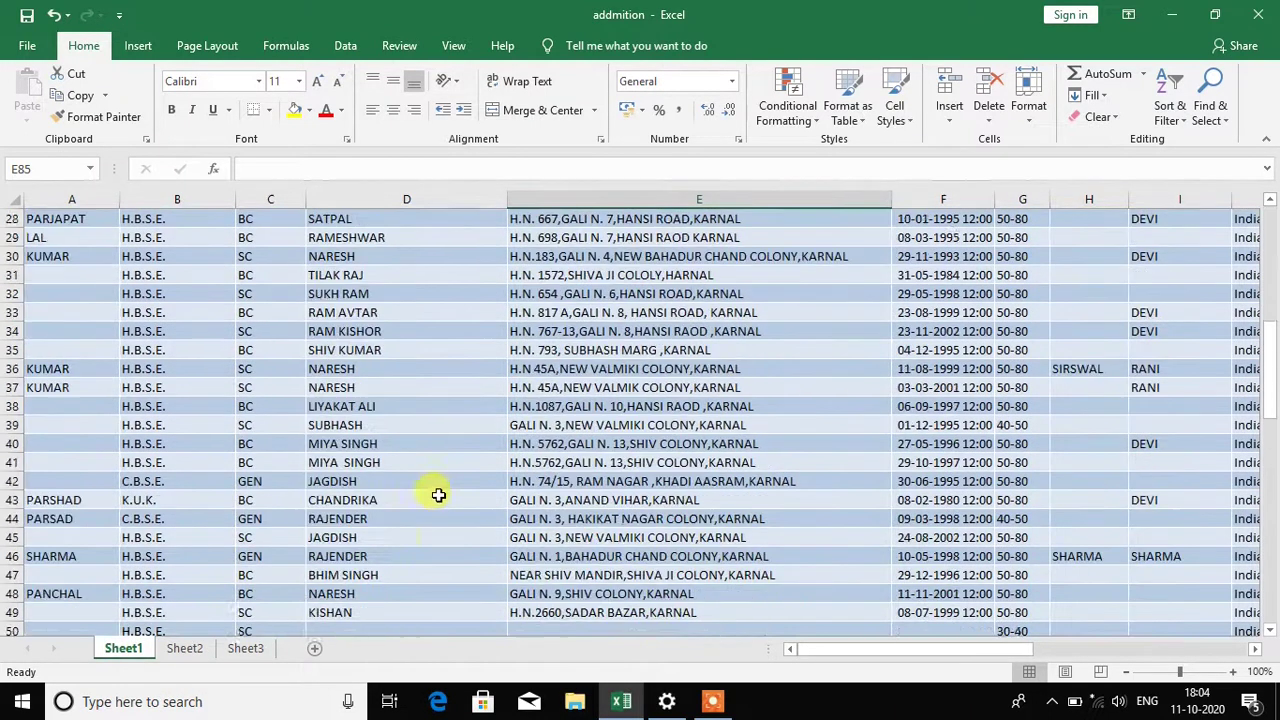
scroll(438, 492, down, 1)
scroll(440, 488, down, 2)
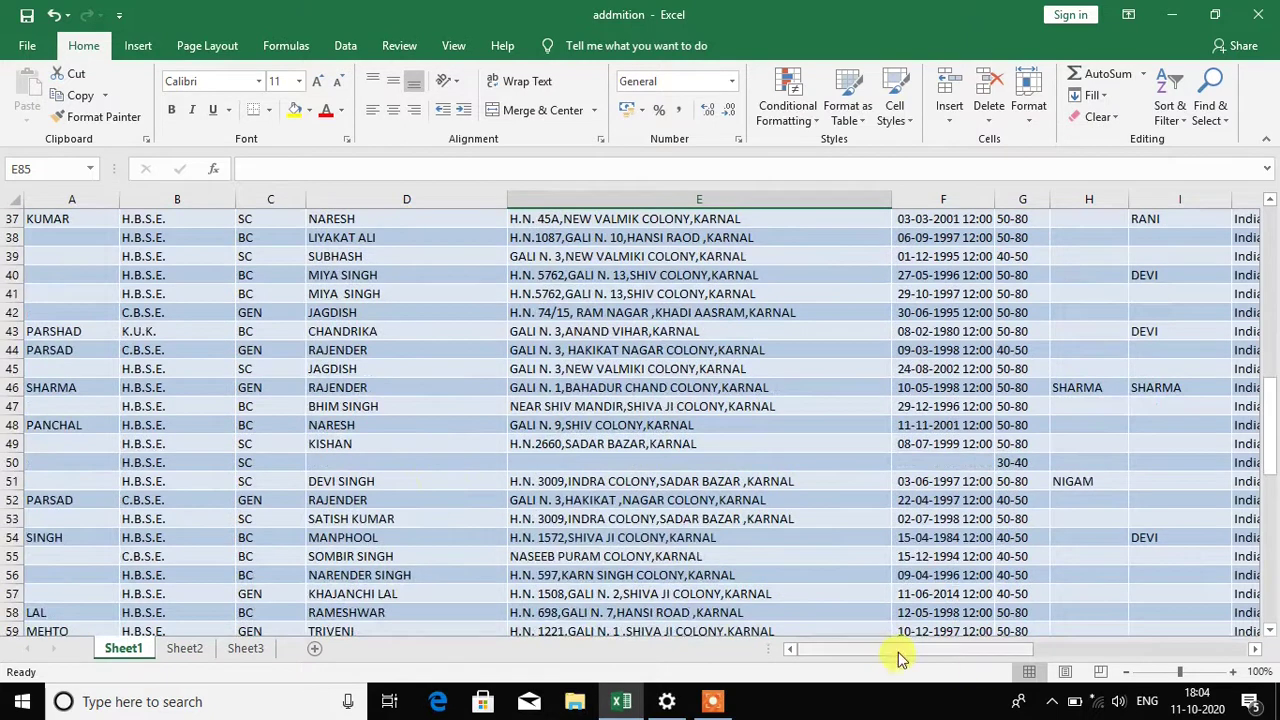
scroll(700, 575, down, 1)
scroll(695, 560, down, 4)
scroll(695, 557, down, 5)
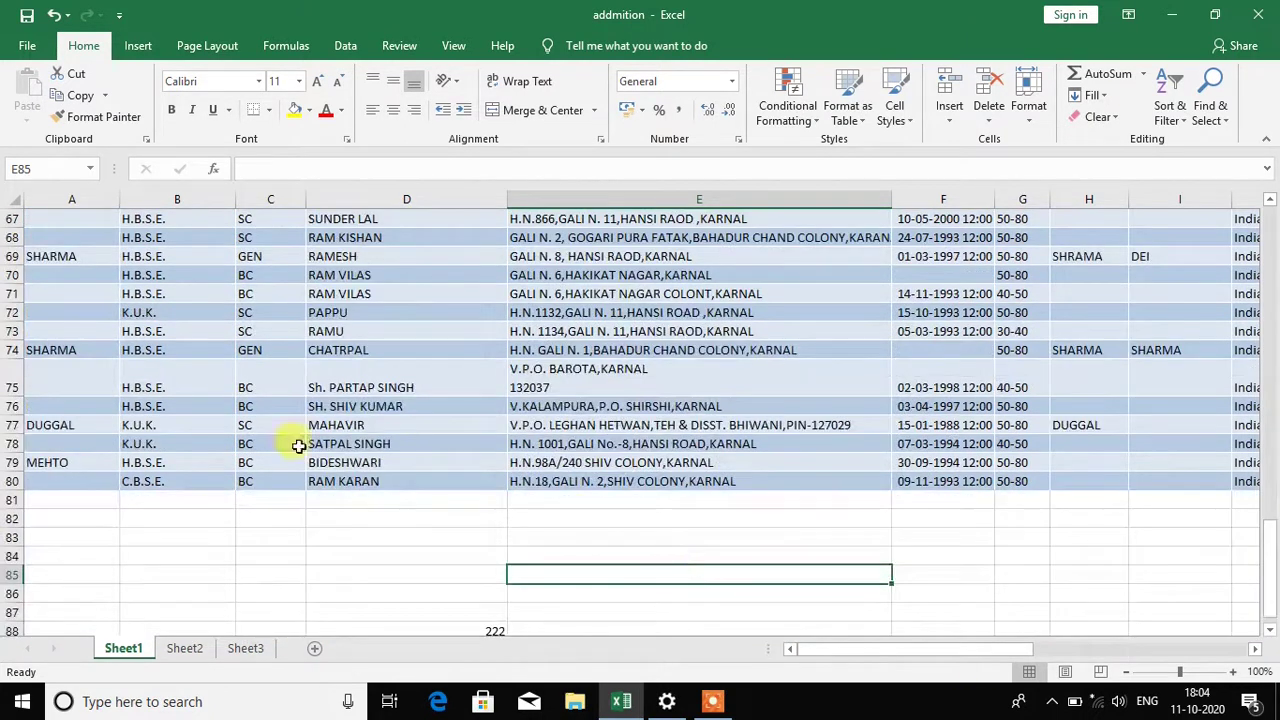
click(403, 522)
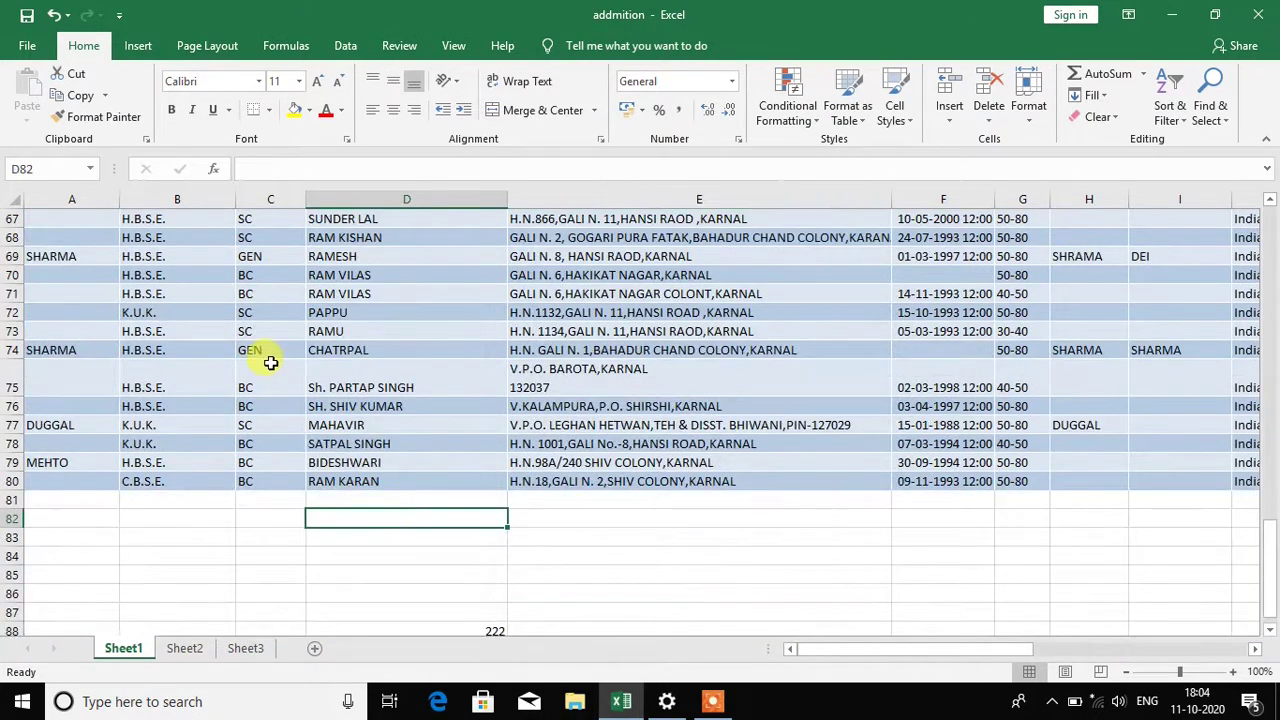
- Return to the top of the data, select the SUNIL entry in D6, and open File Info
click(829, 649)
scroll(562, 430, up, 5)
scroll(564, 428, up, 4)
scroll(565, 427, up, 6)
scroll(566, 425, up, 6)
scroll(566, 425, up, 1)
click(445, 309)
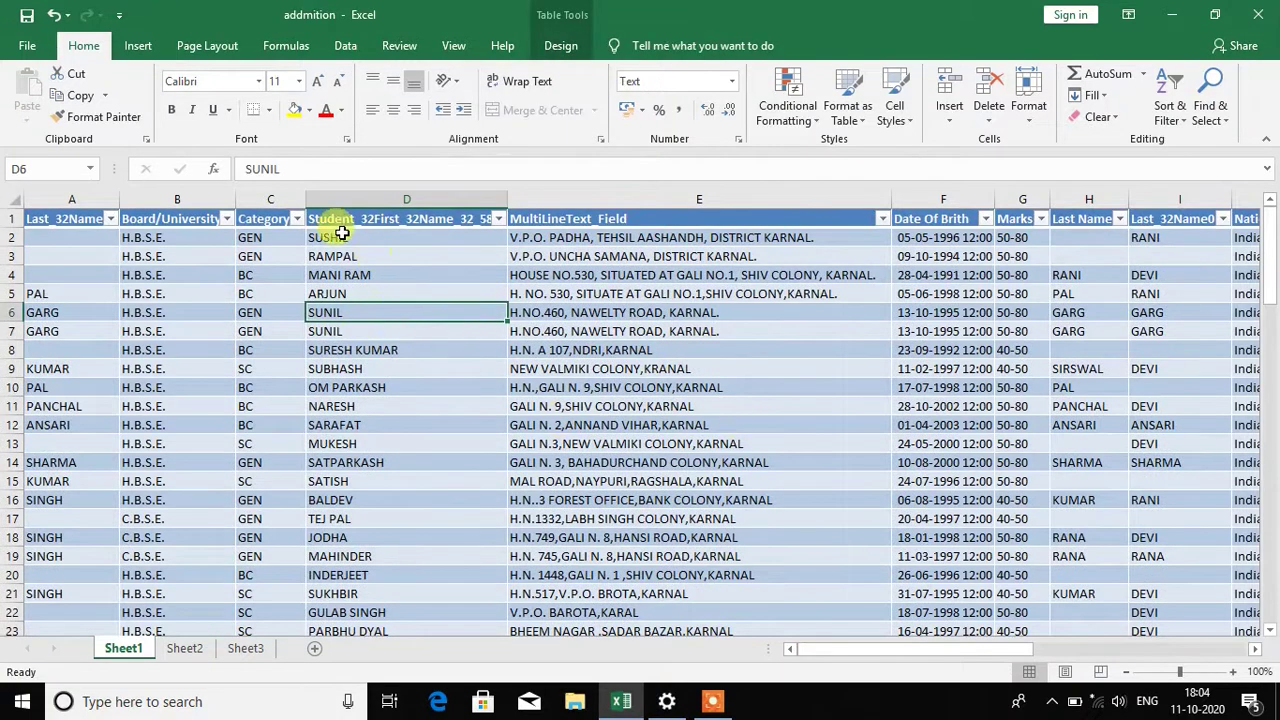
click(33, 48)
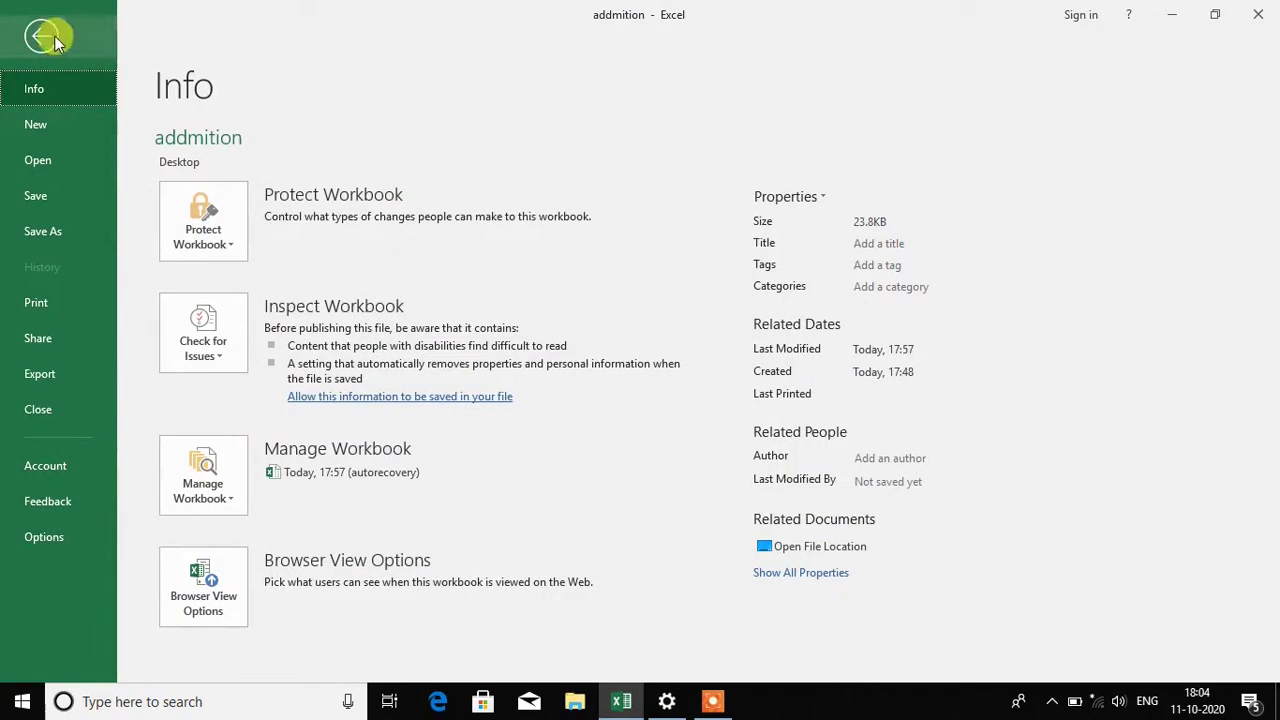
- Reopen the workbook's Info page and expand the Check for Issues list
click(42, 40)
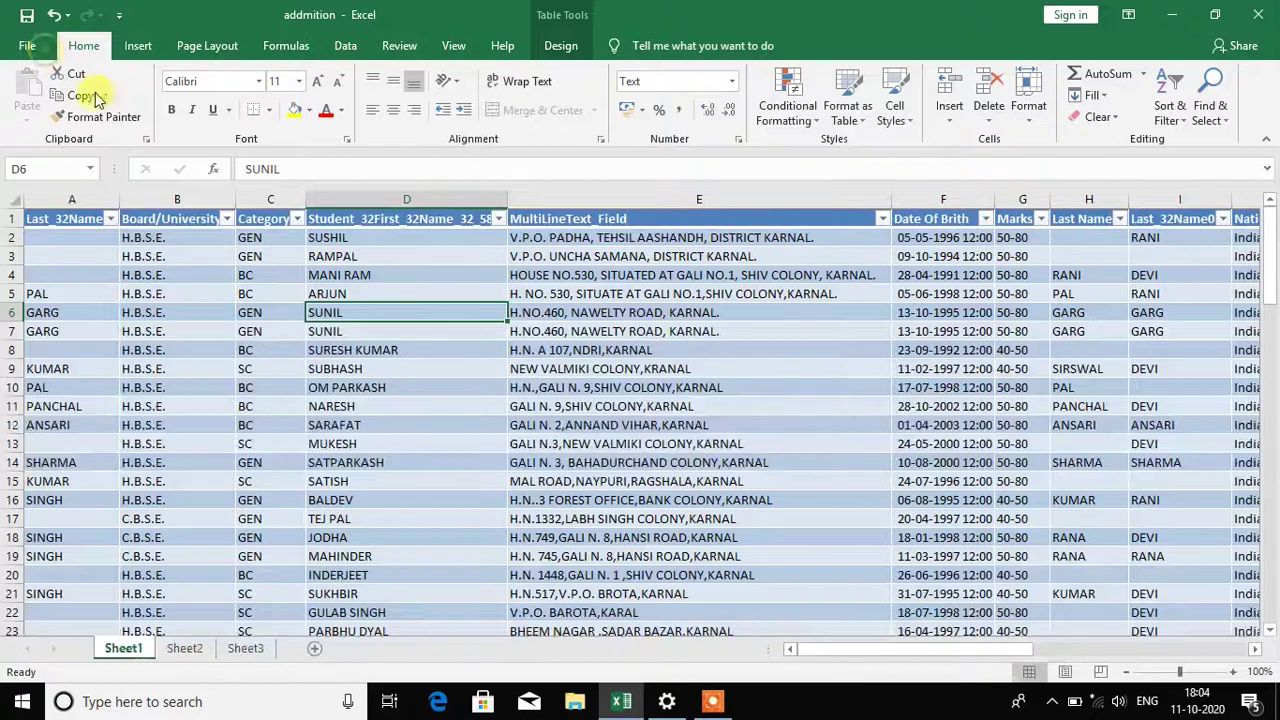
click(27, 50)
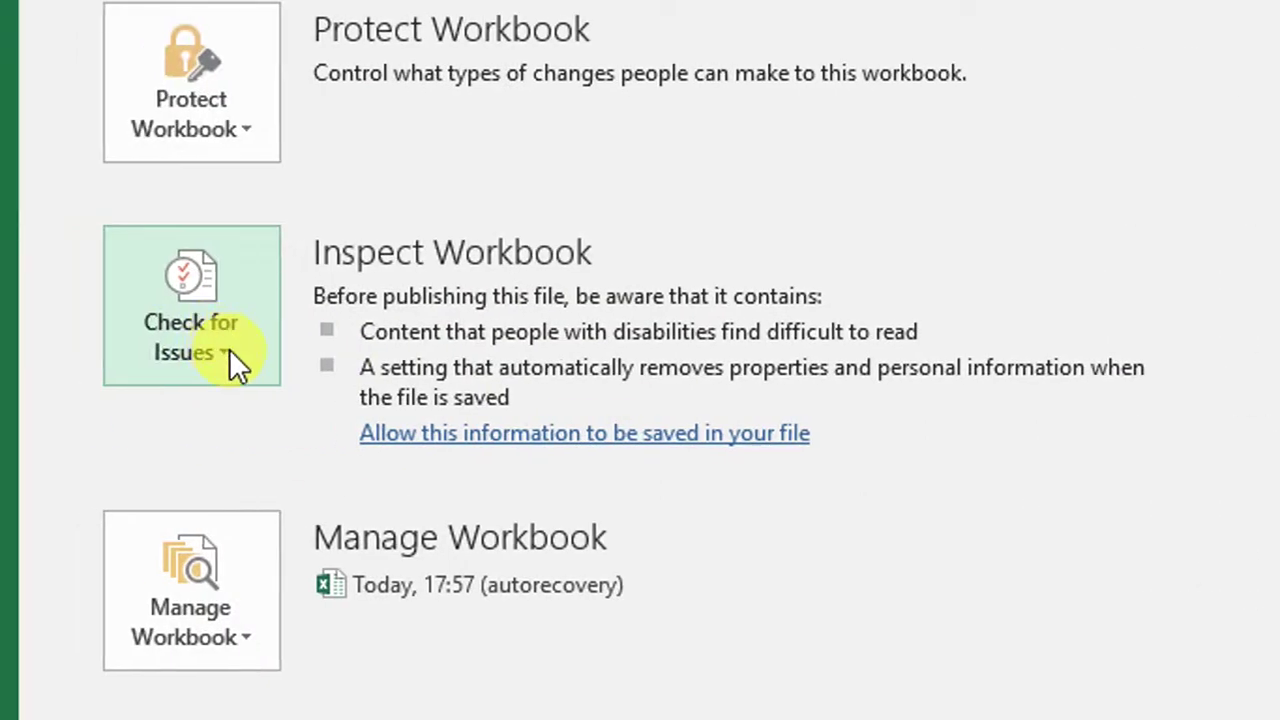
click(231, 349)
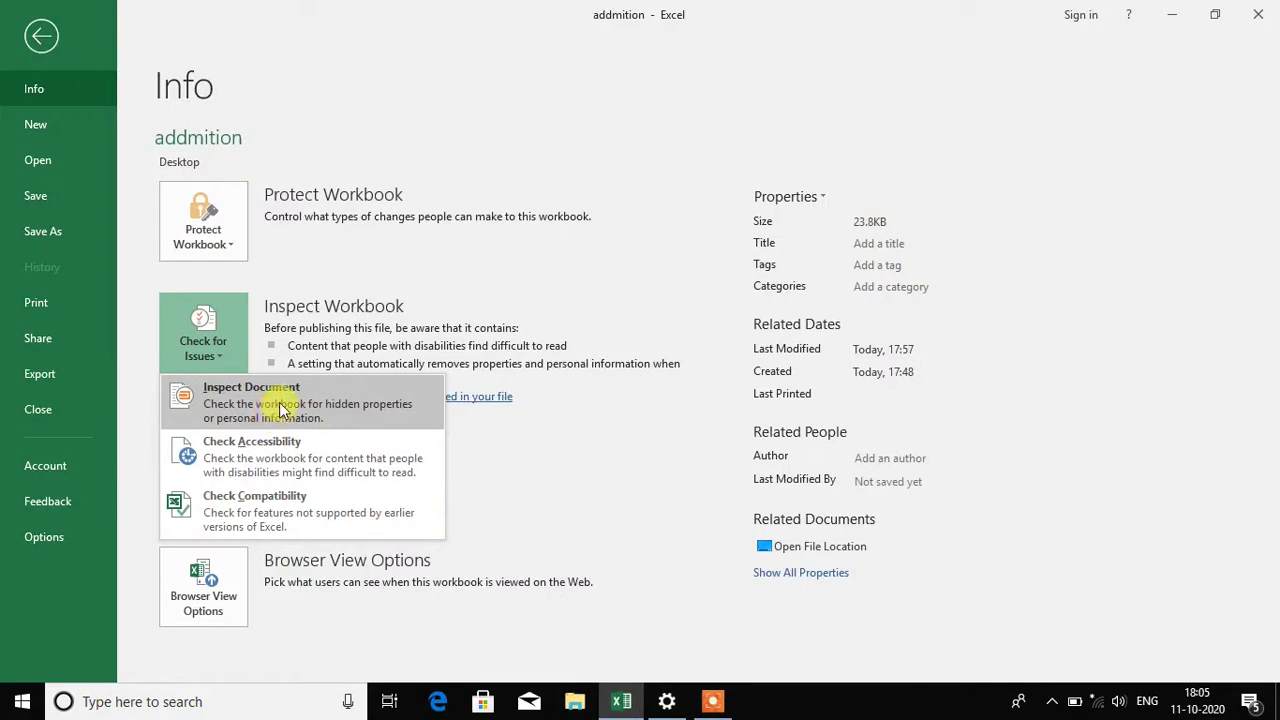
- Start Inspect Document, saving the workbook first when prompted
click(282, 410)
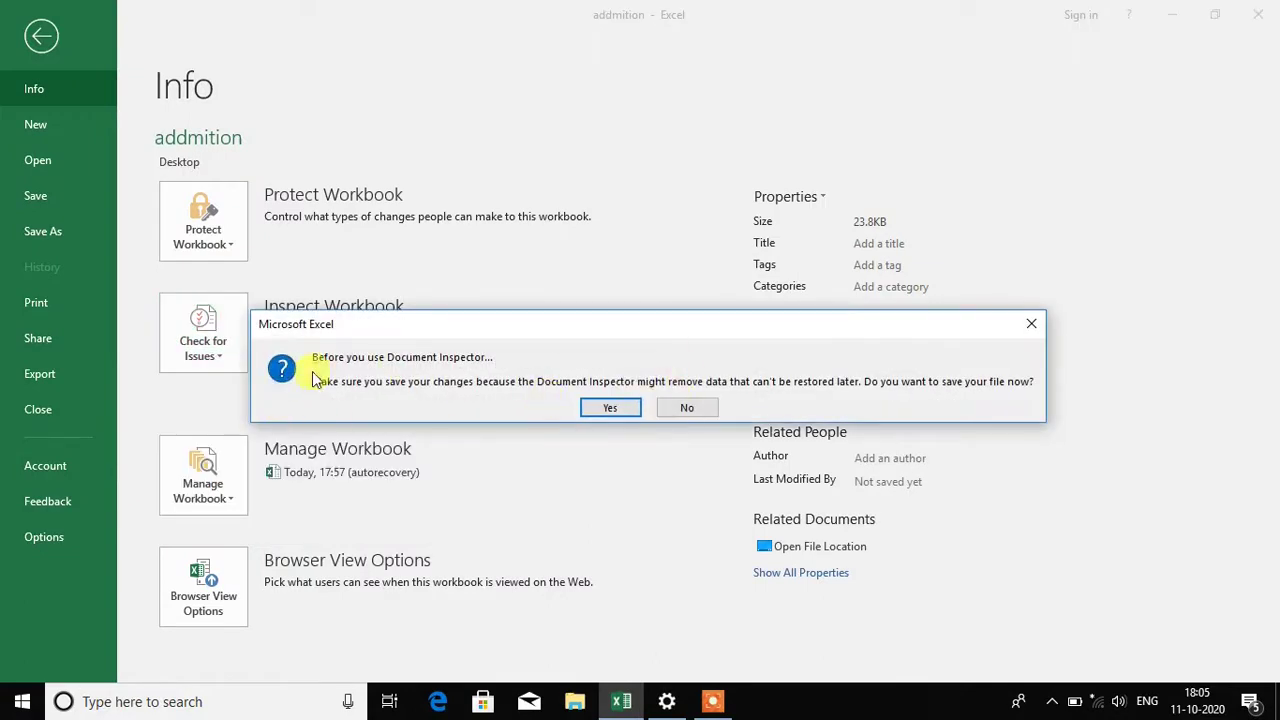
click(609, 408)
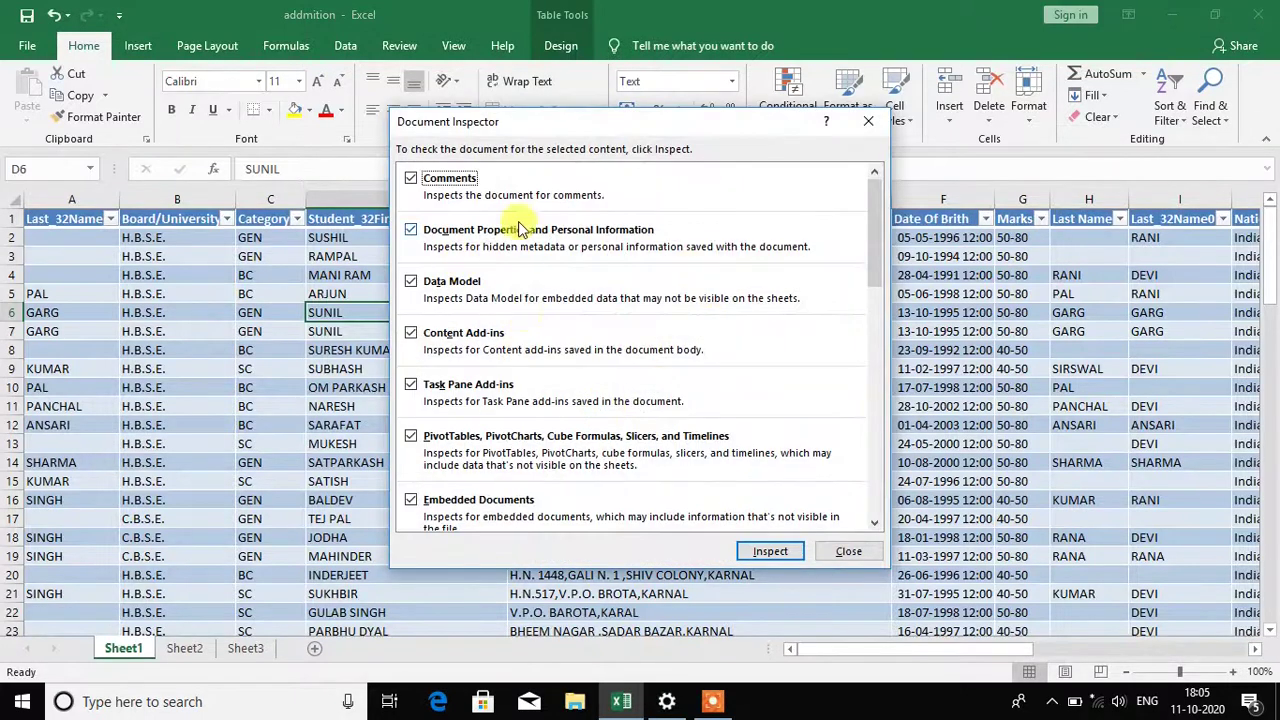
drag(527, 131, 614, 135)
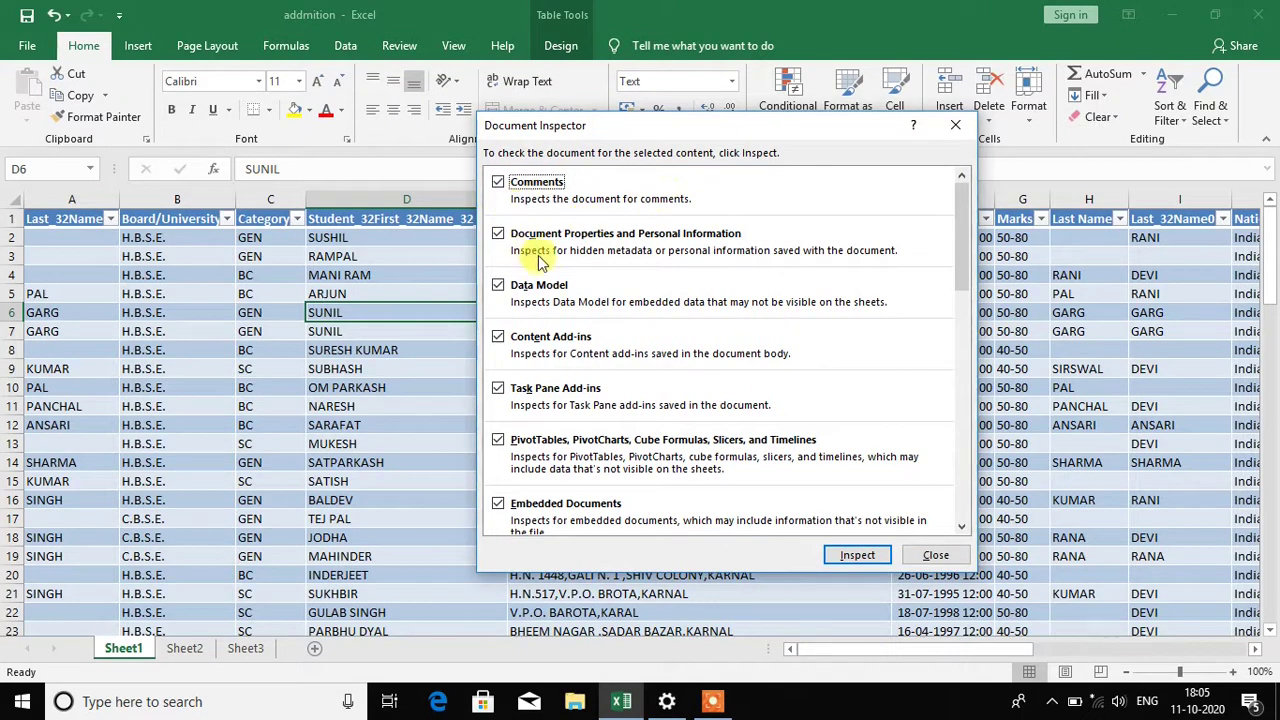
- Review the Document Inspector categories and exclude Data Model from the inspection
scroll(640, 355, down, 1)
scroll(655, 352, down, 2)
scroll(655, 355, down, 2)
scroll(621, 330, down, 3)
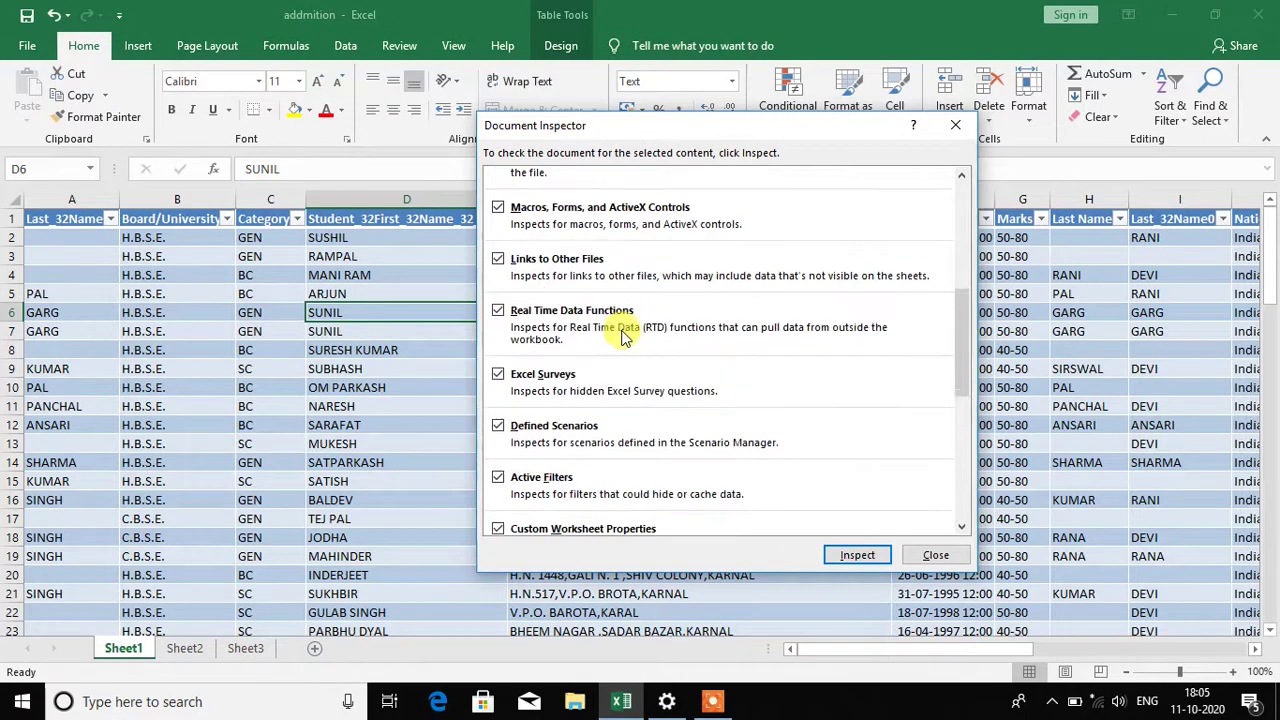
scroll(621, 332, down, 3)
scroll(621, 334, down, 2)
scroll(621, 337, down, 3)
scroll(621, 337, down, 1)
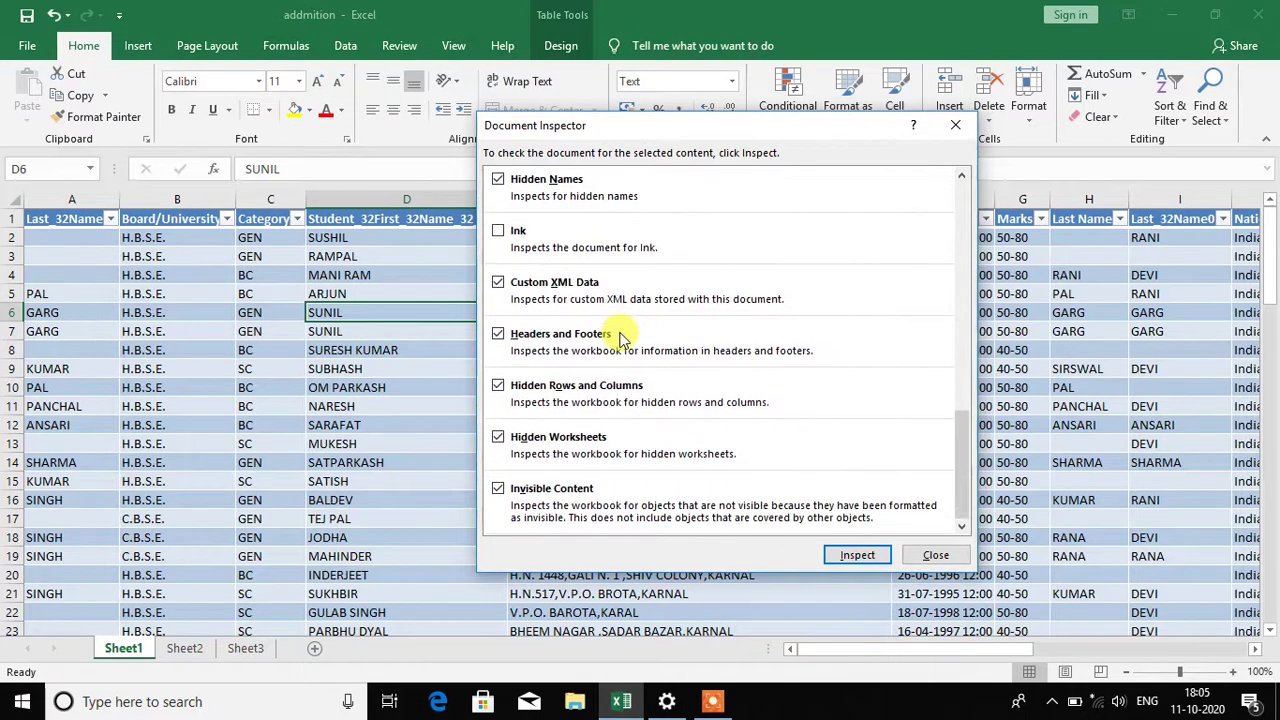
scroll(612, 345, up, 2)
scroll(608, 338, up, 3)
scroll(604, 334, up, 5)
scroll(580, 308, up, 3)
scroll(560, 287, up, 1)
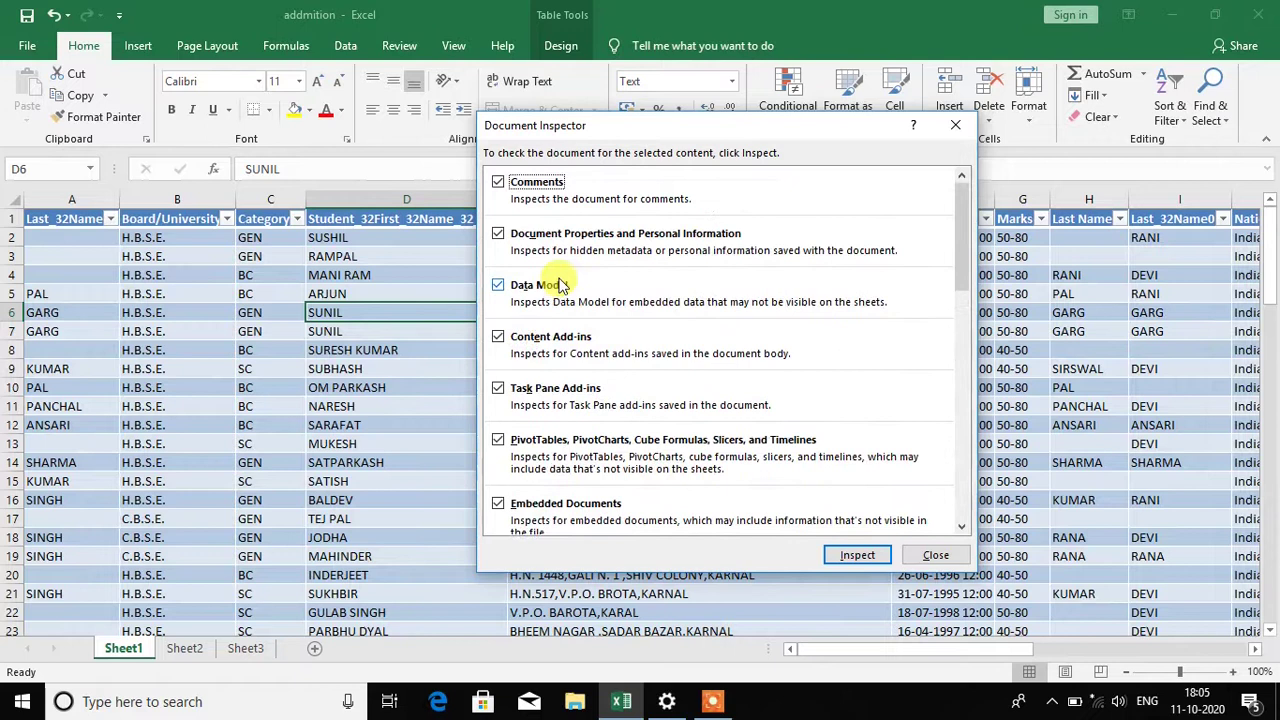
click(498, 287)
scroll(508, 380, down, 3)
scroll(508, 380, down, 2)
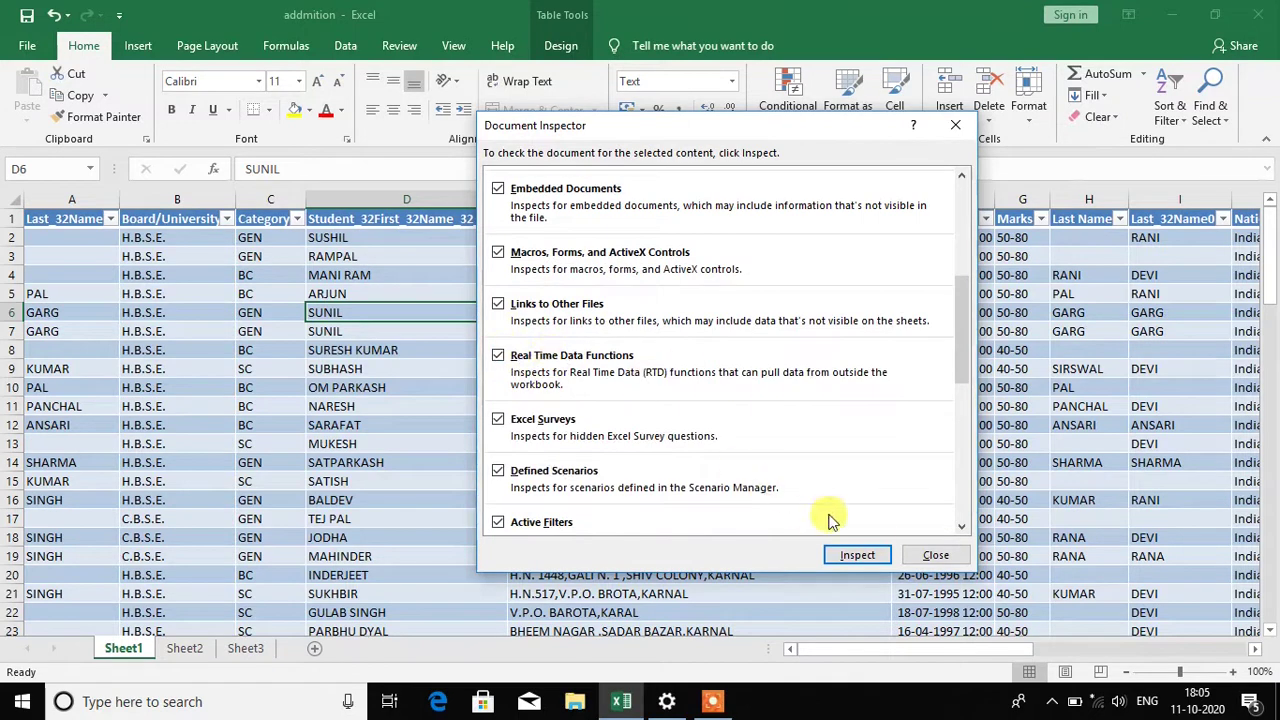
- Run the inspection and review the results, which report no hidden items
click(859, 556)
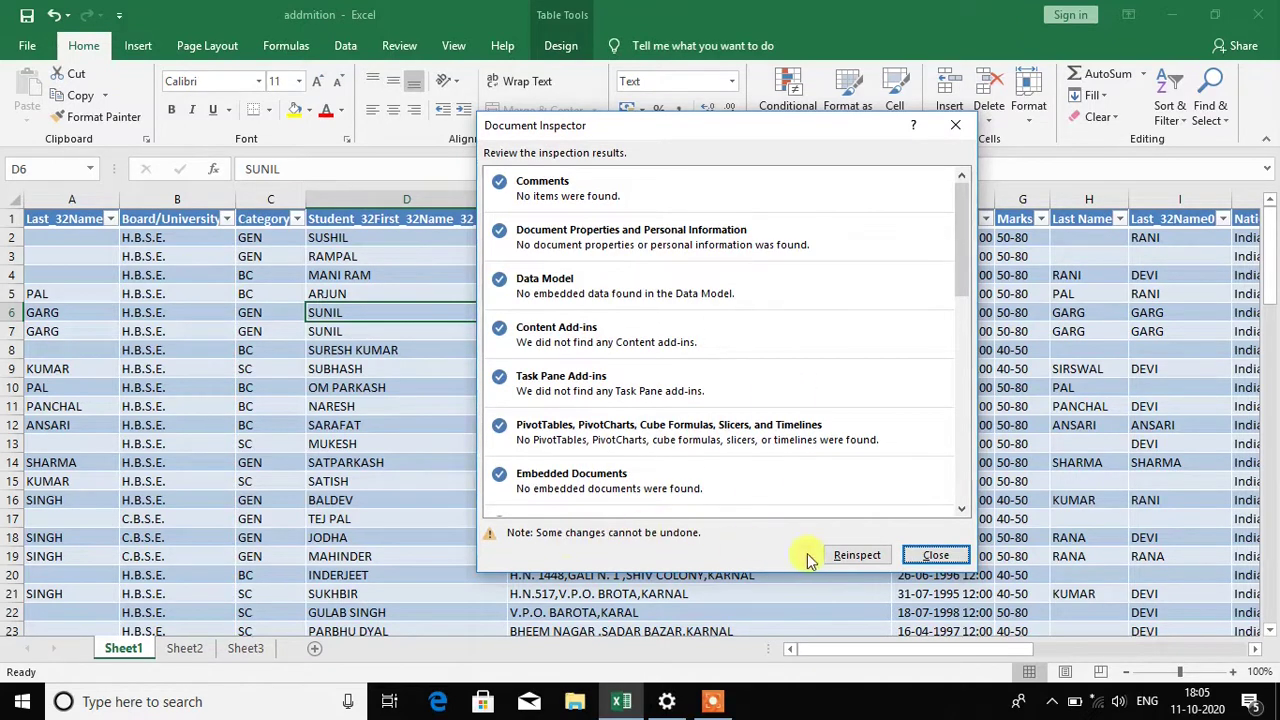
scroll(668, 348, down, 3)
scroll(668, 348, down, 3)
scroll(668, 348, down, 3)
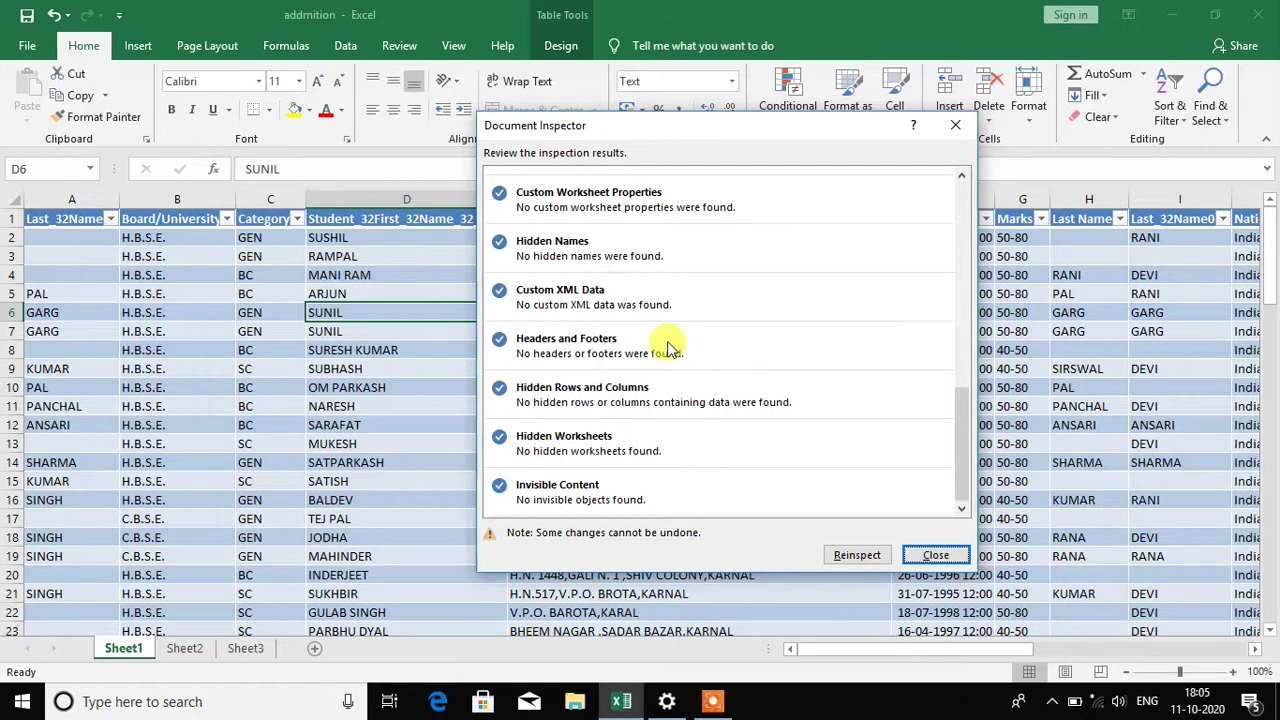
scroll(668, 348, up, 3)
scroll(670, 345, up, 5)
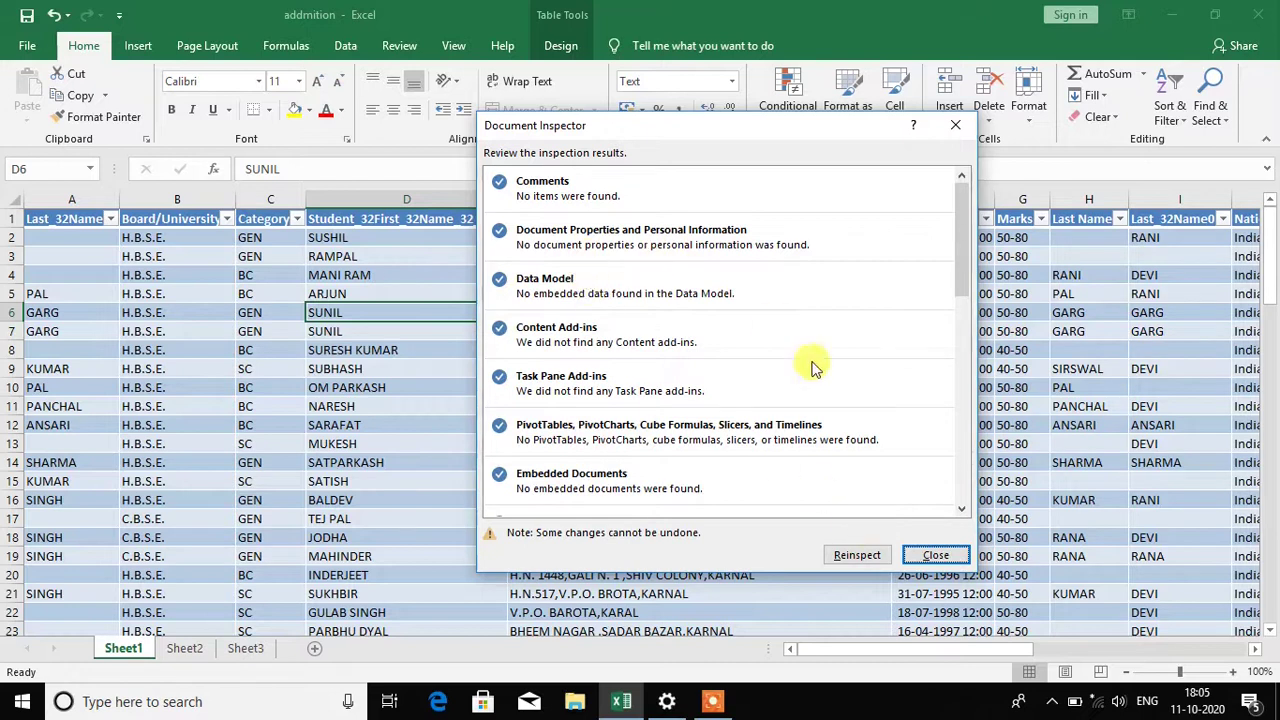
- Close the Document Inspector and scroll the sheet down to row 88
click(936, 556)
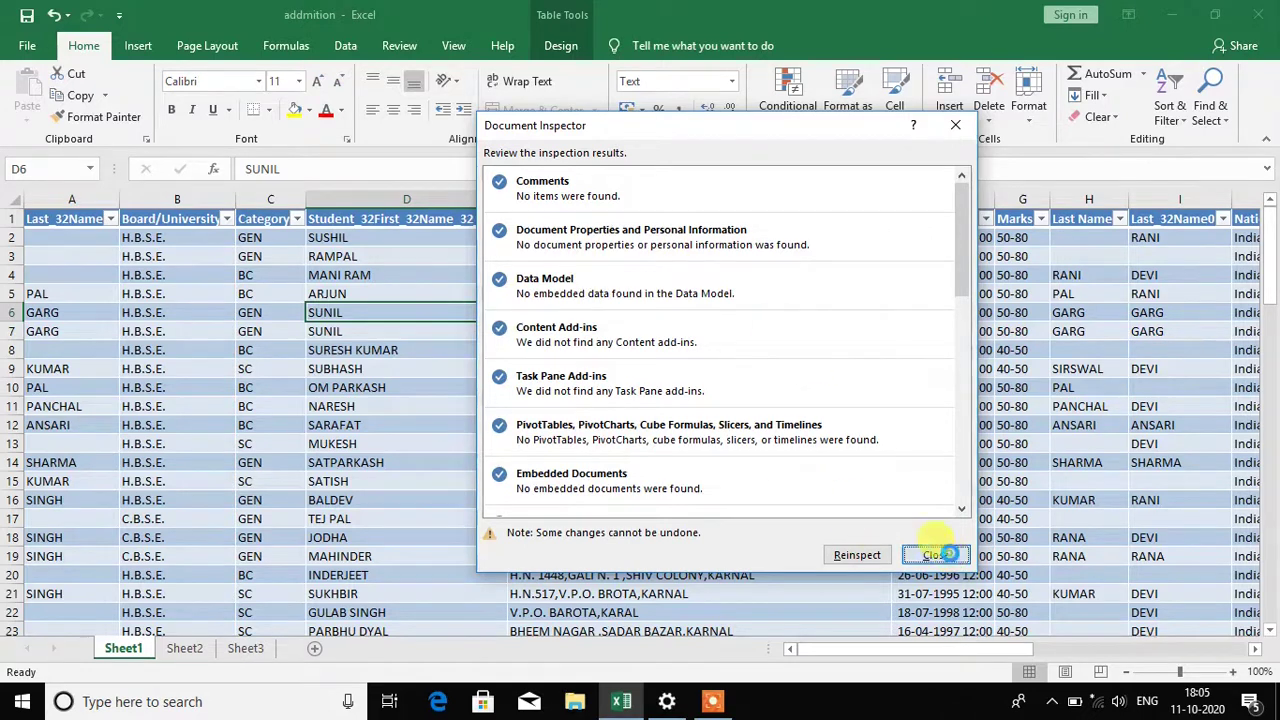
scroll(710, 452, down, 5)
scroll(716, 452, down, 10)
scroll(716, 452, down, 10)
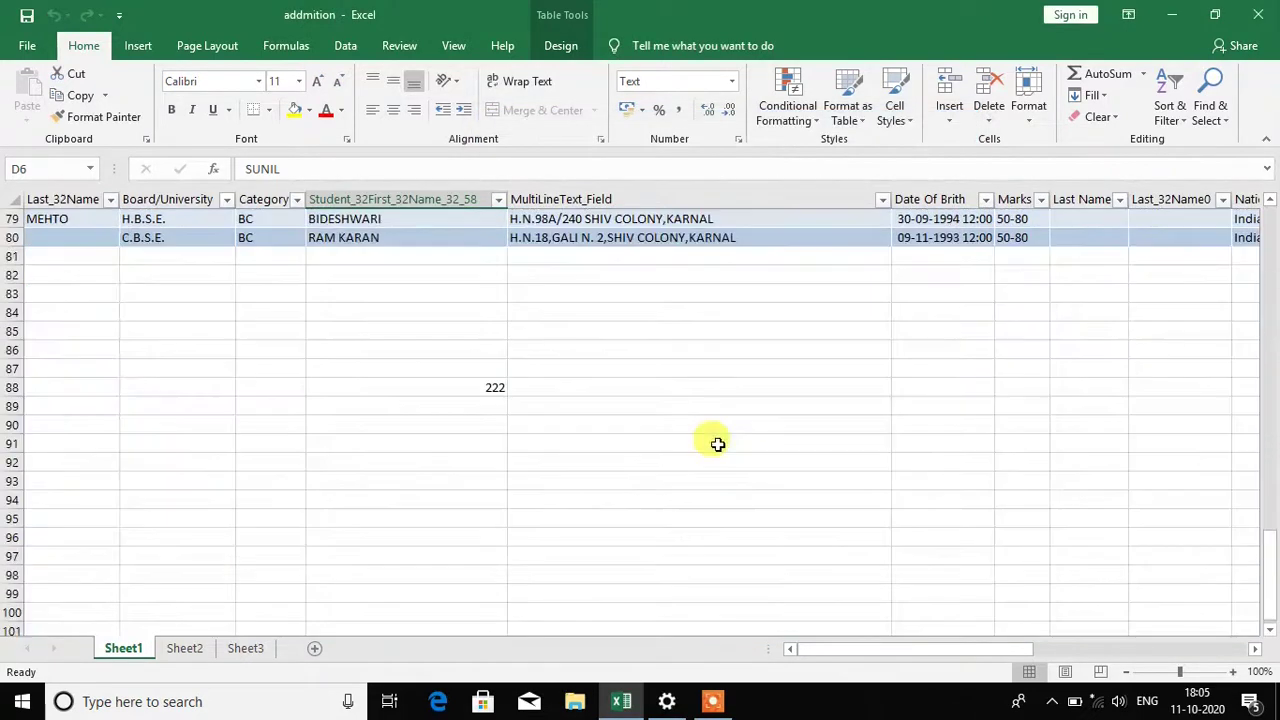
scroll(560, 370, down, 4)
scroll(420, 297, up, 2)
- Add a comment reading 'welcome' to cell D87
click(364, 250)
click(398, 46)
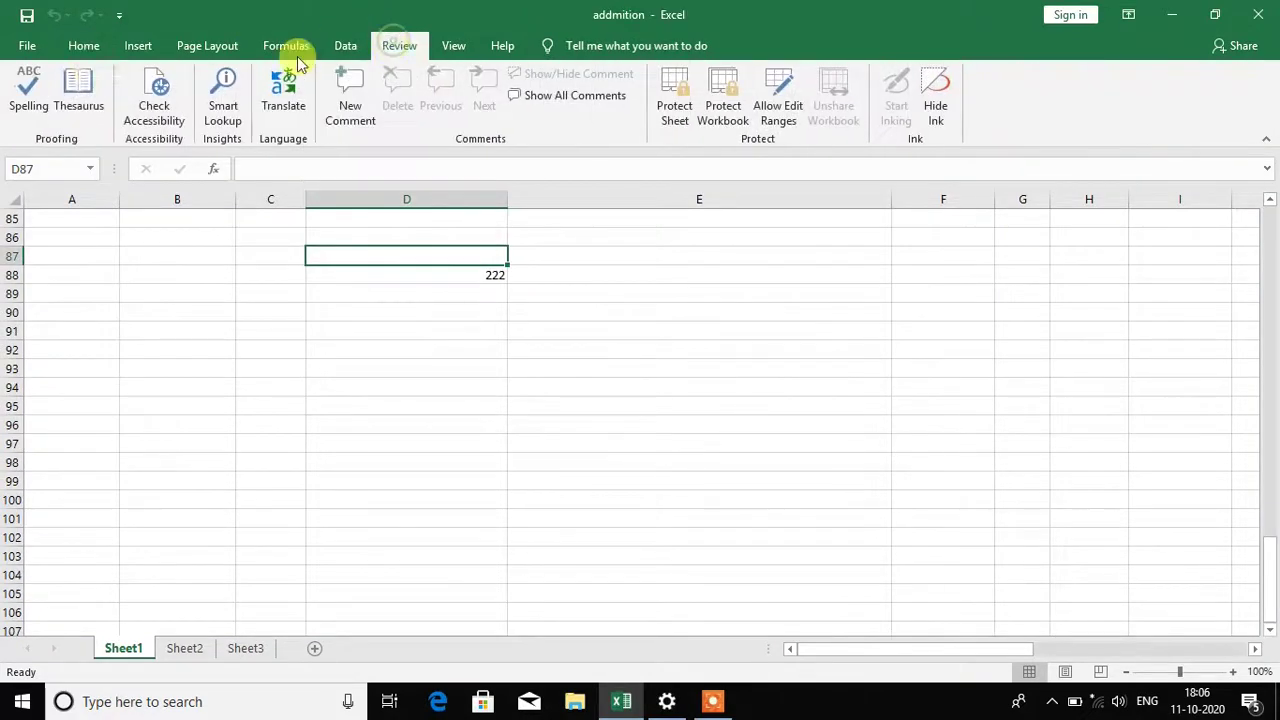
click(349, 100)
text(welcom)
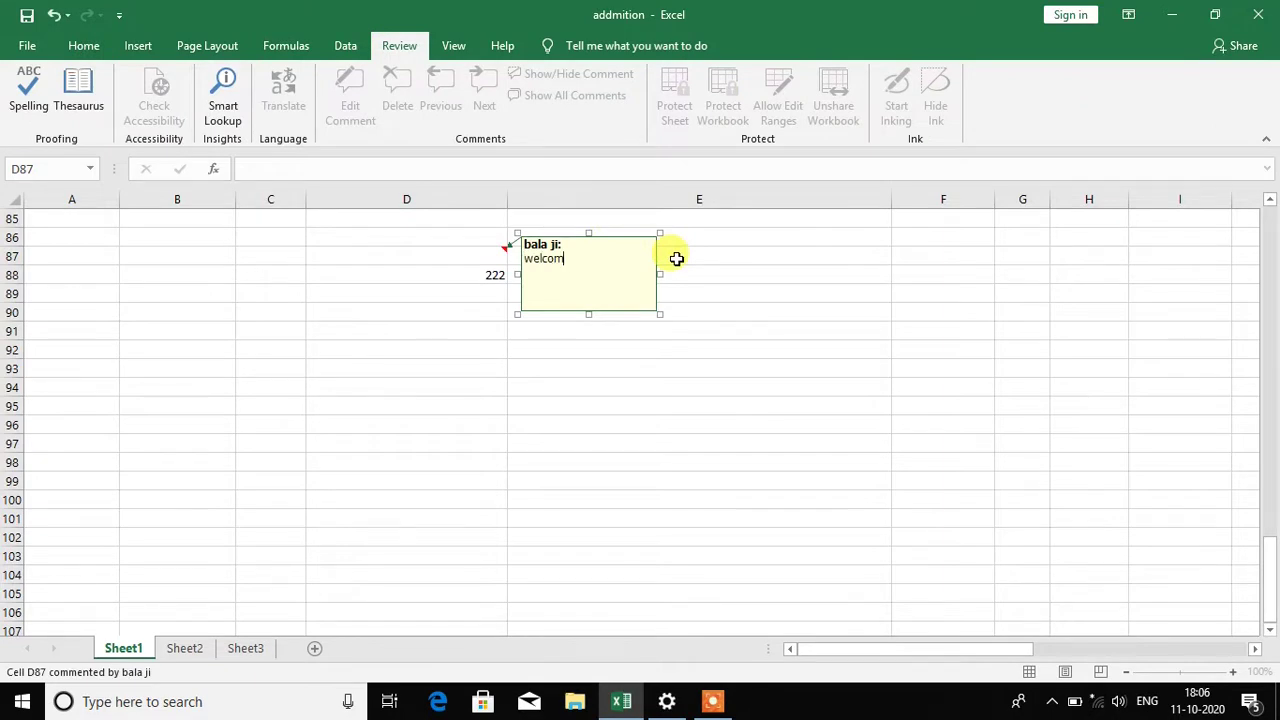
text(e)
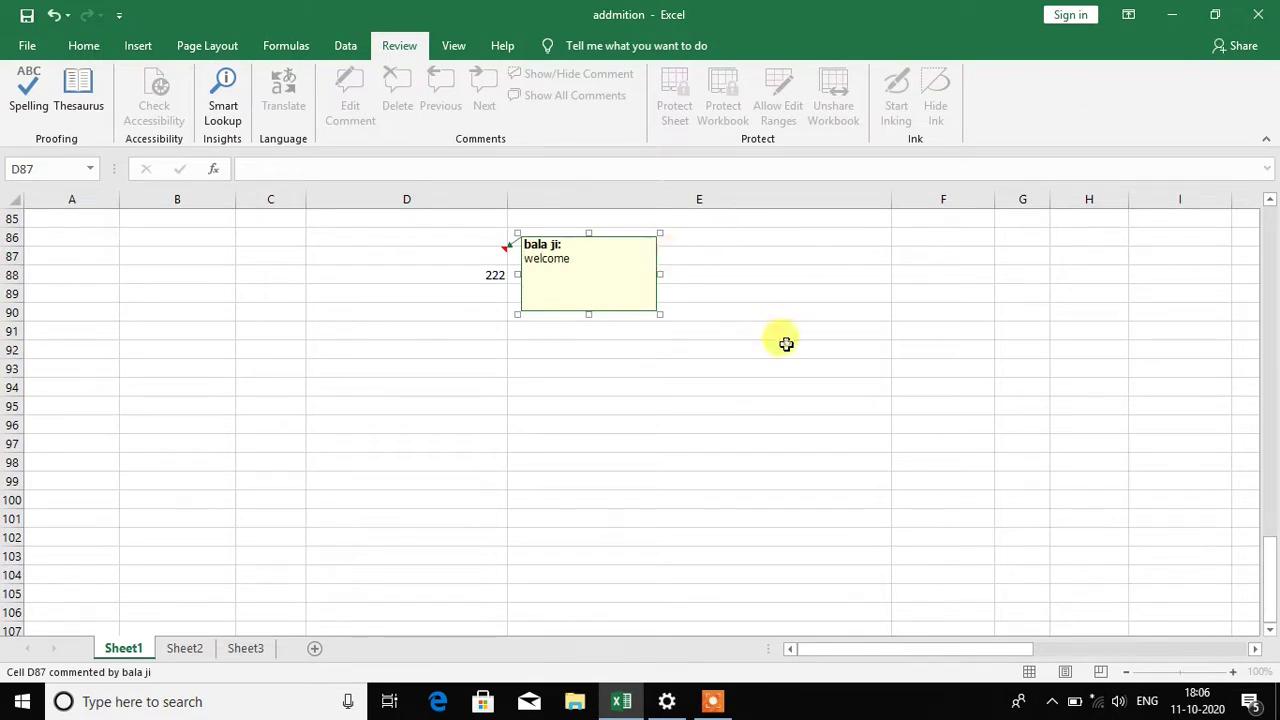
click(782, 342)
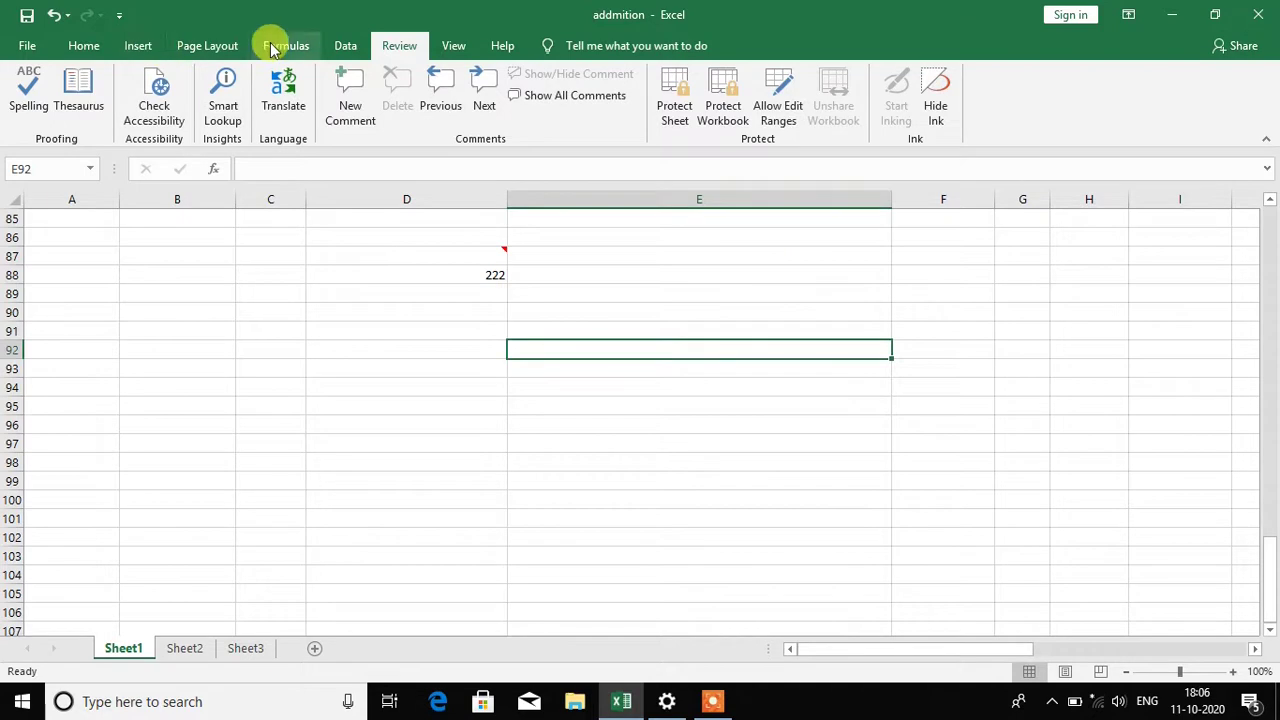
click(138, 46)
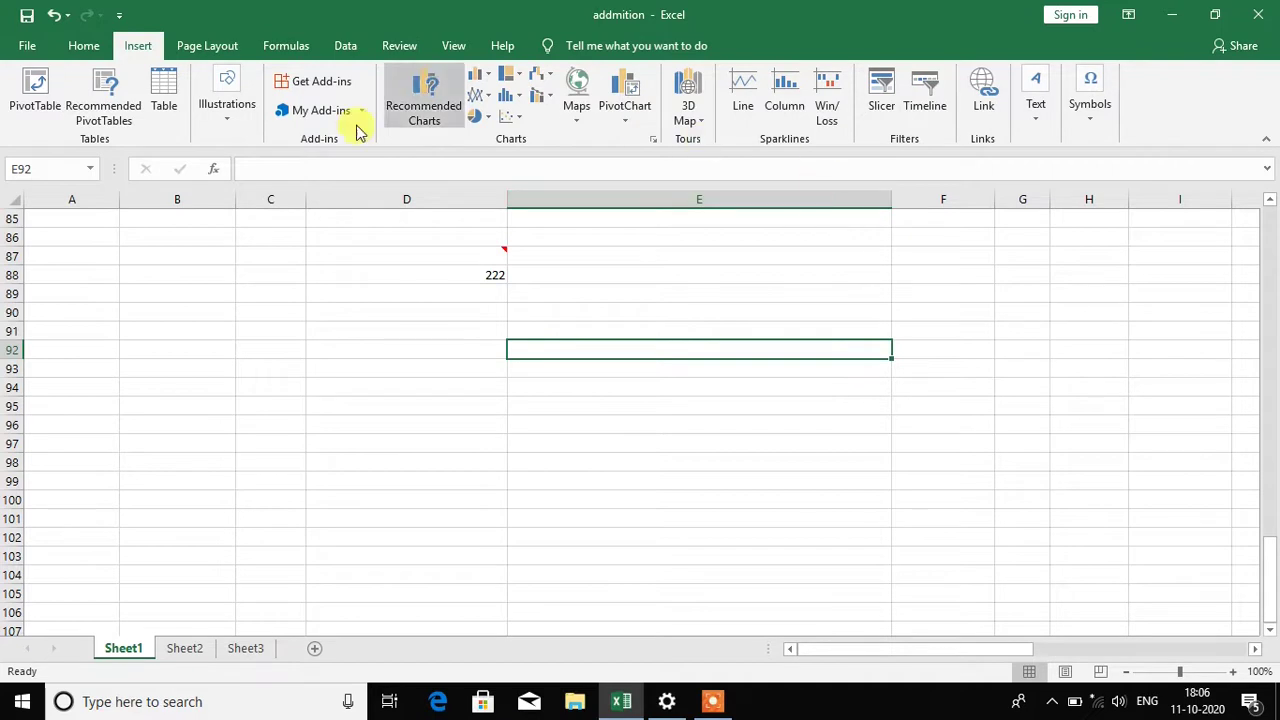
click(208, 44)
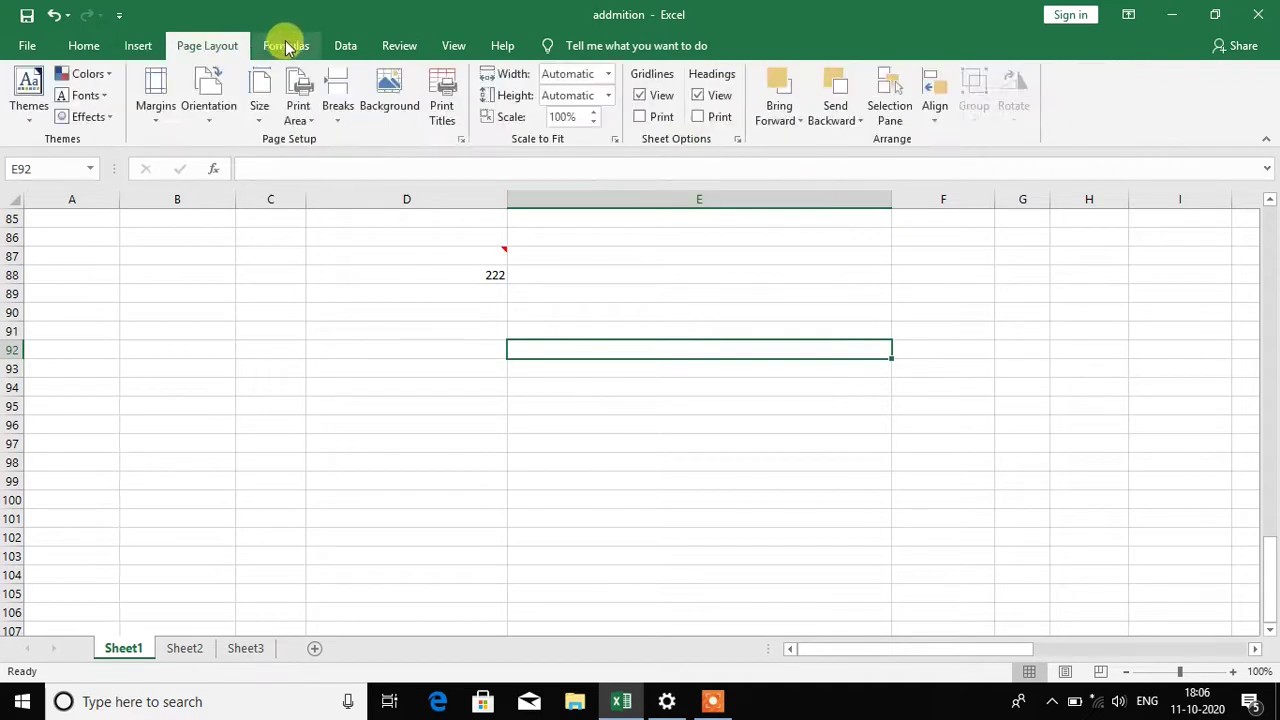
click(298, 44)
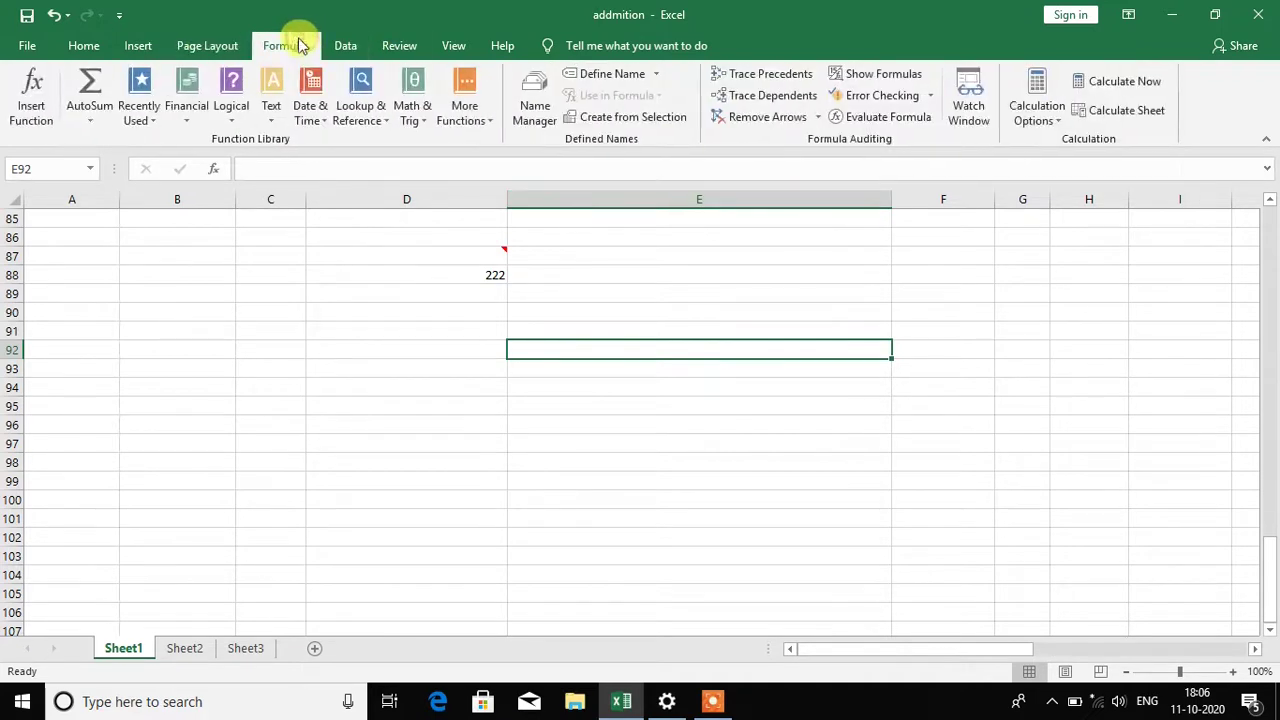
click(207, 44)
click(140, 45)
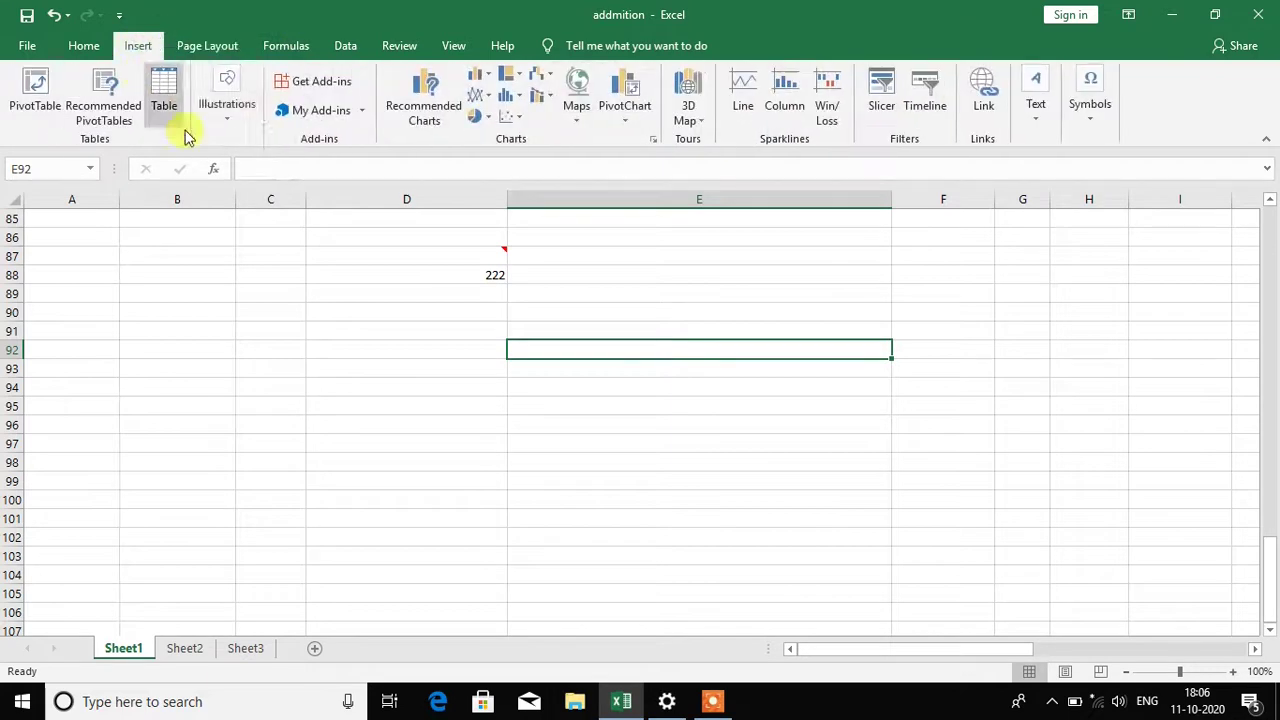
click(369, 292)
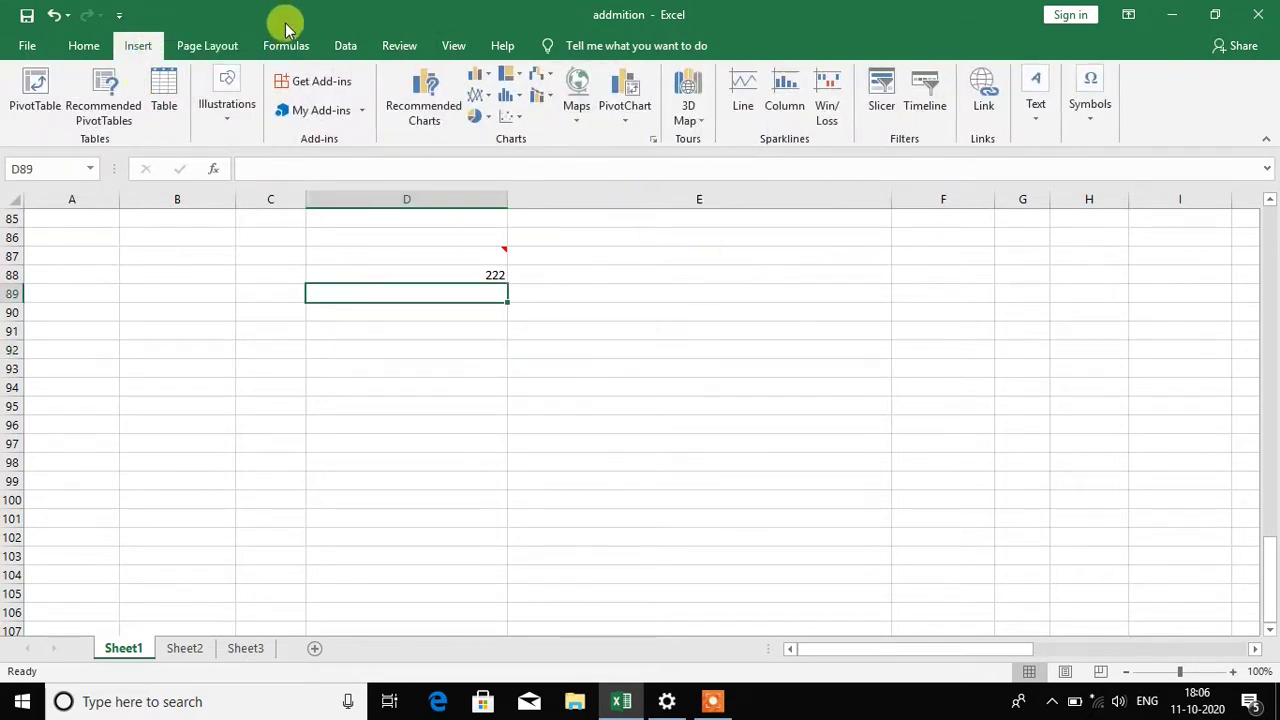
click(84, 46)
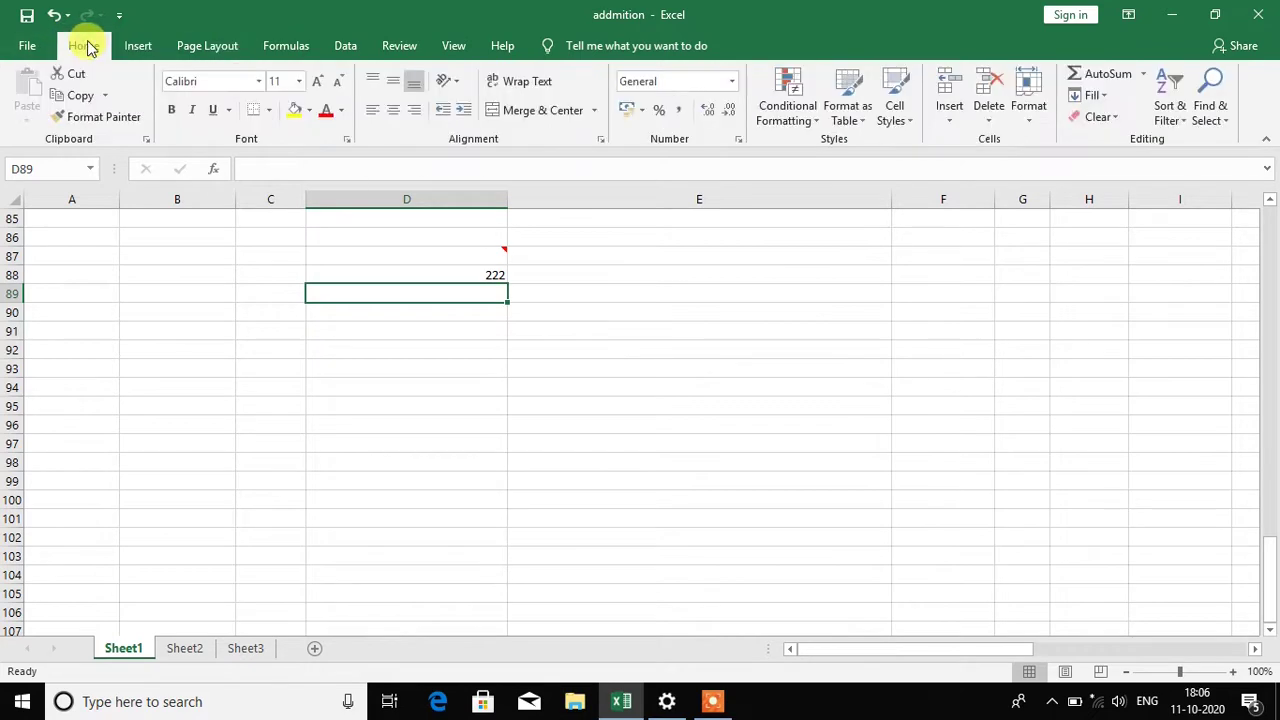
scroll(186, 461, up, 1)
scroll(184, 459, up, 9)
scroll(274, 451, up, 2)
scroll(394, 420, down, 3)
scroll(403, 427, down, 6)
- Save the workbook and run Inspect Document, whose results flag the workbook's comments
click(451, 367)
click(774, 346)
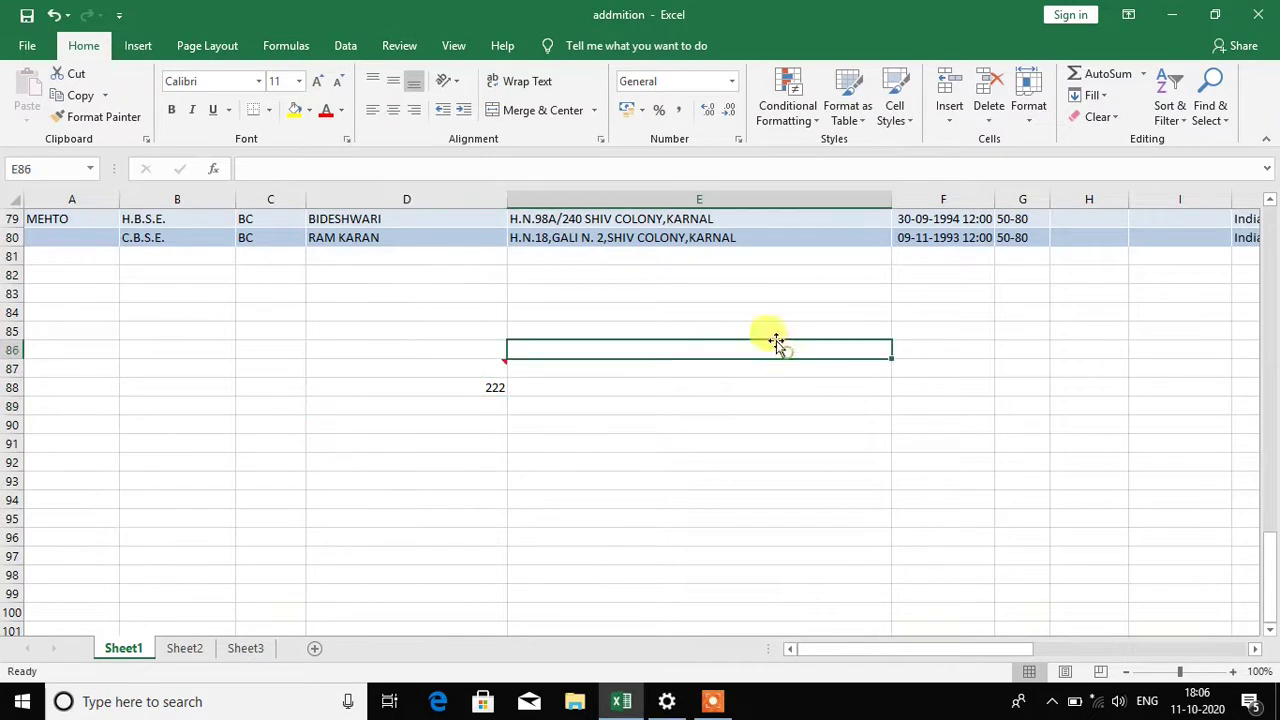
click(27, 46)
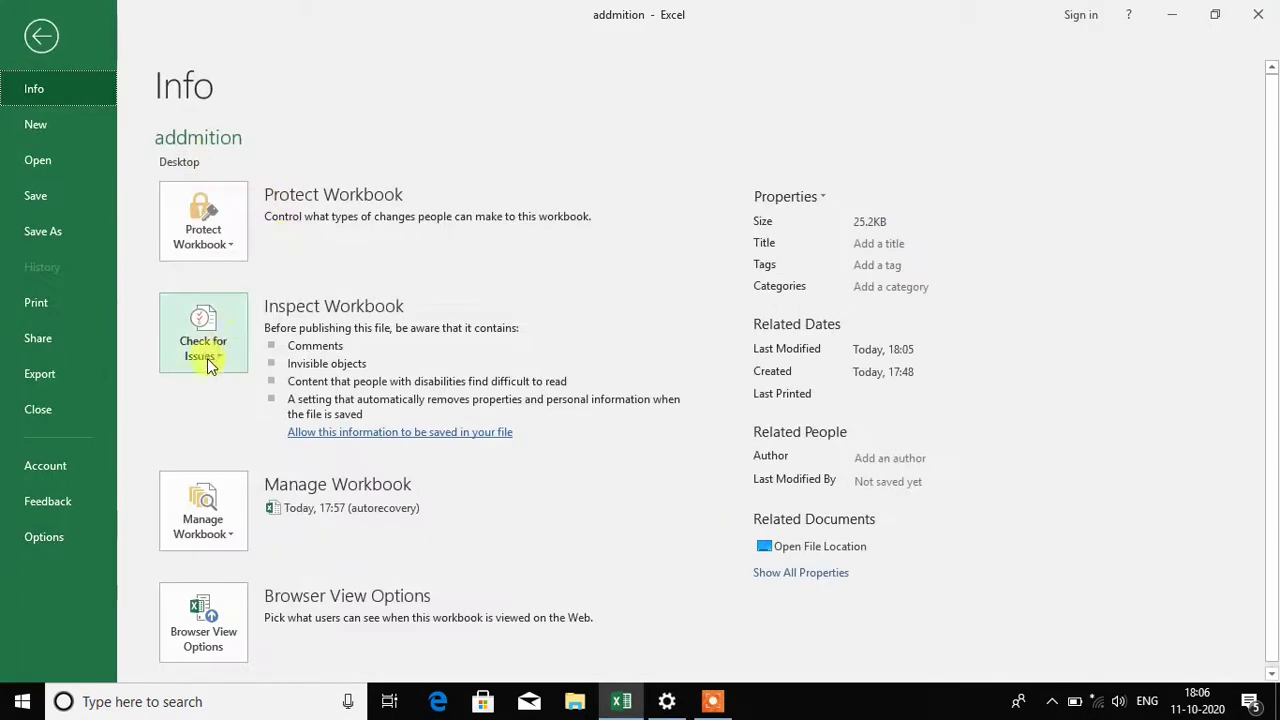
click(226, 357)
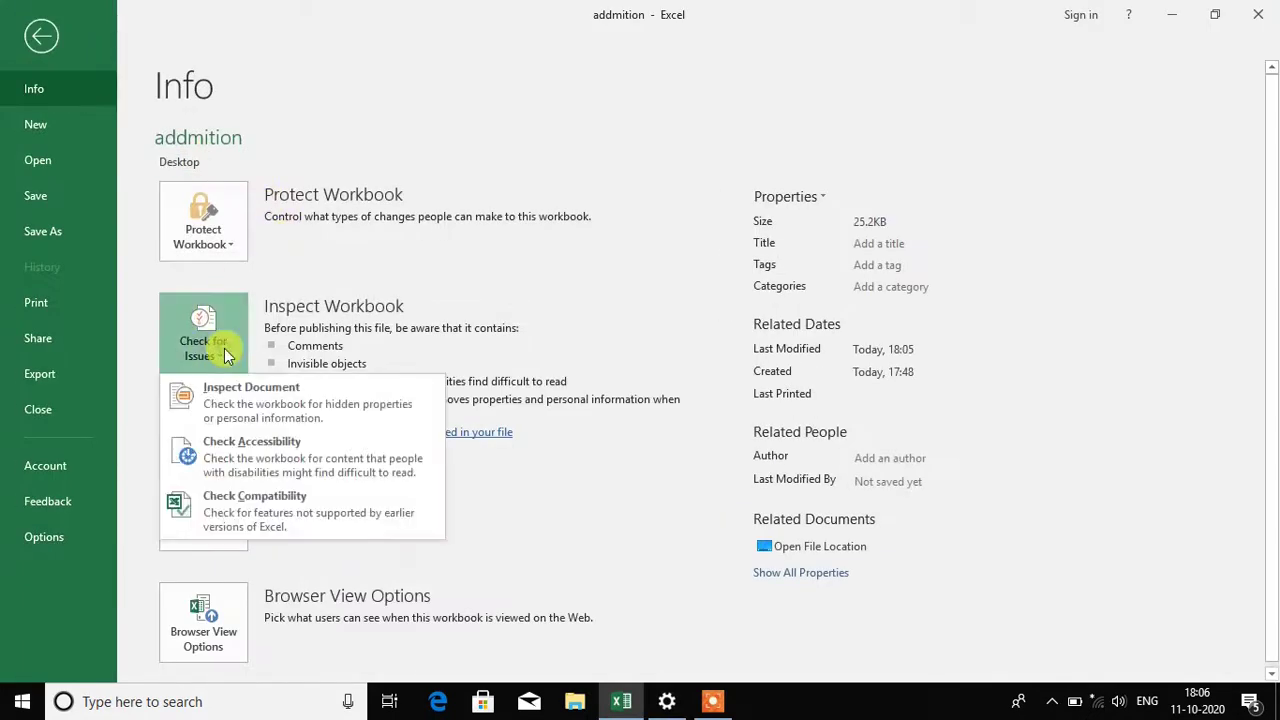
click(257, 405)
click(587, 412)
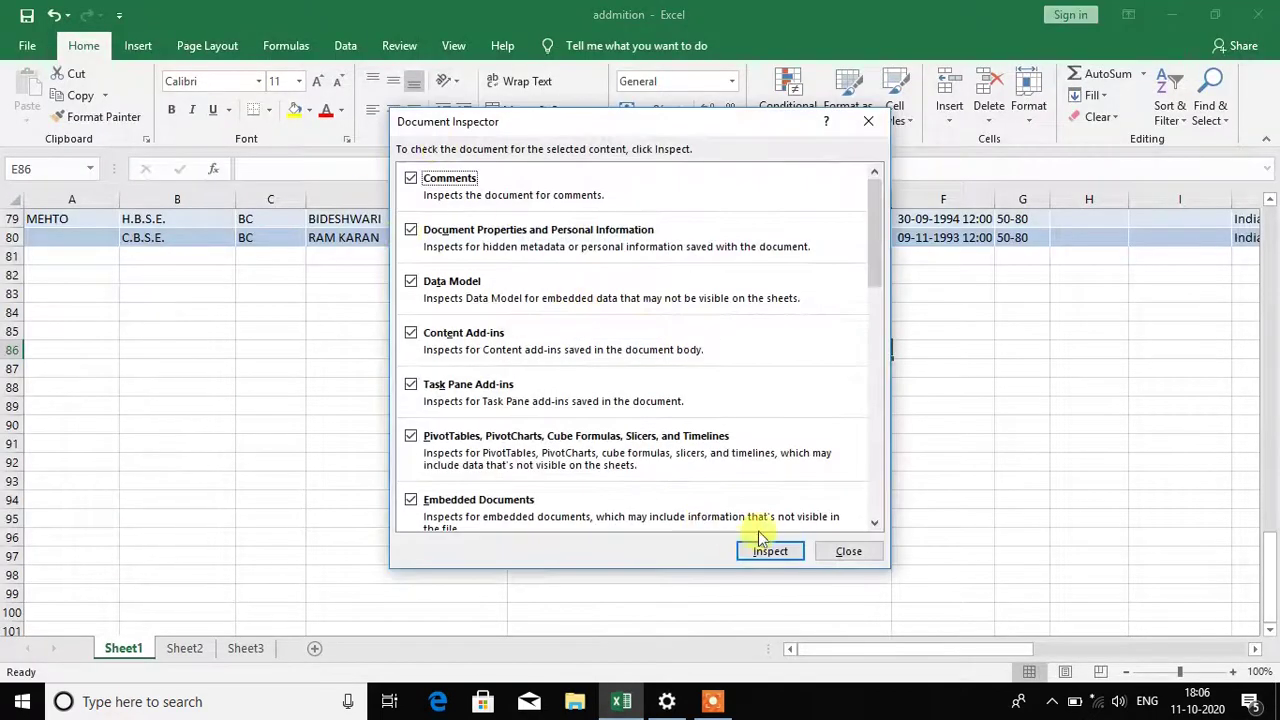
click(766, 553)
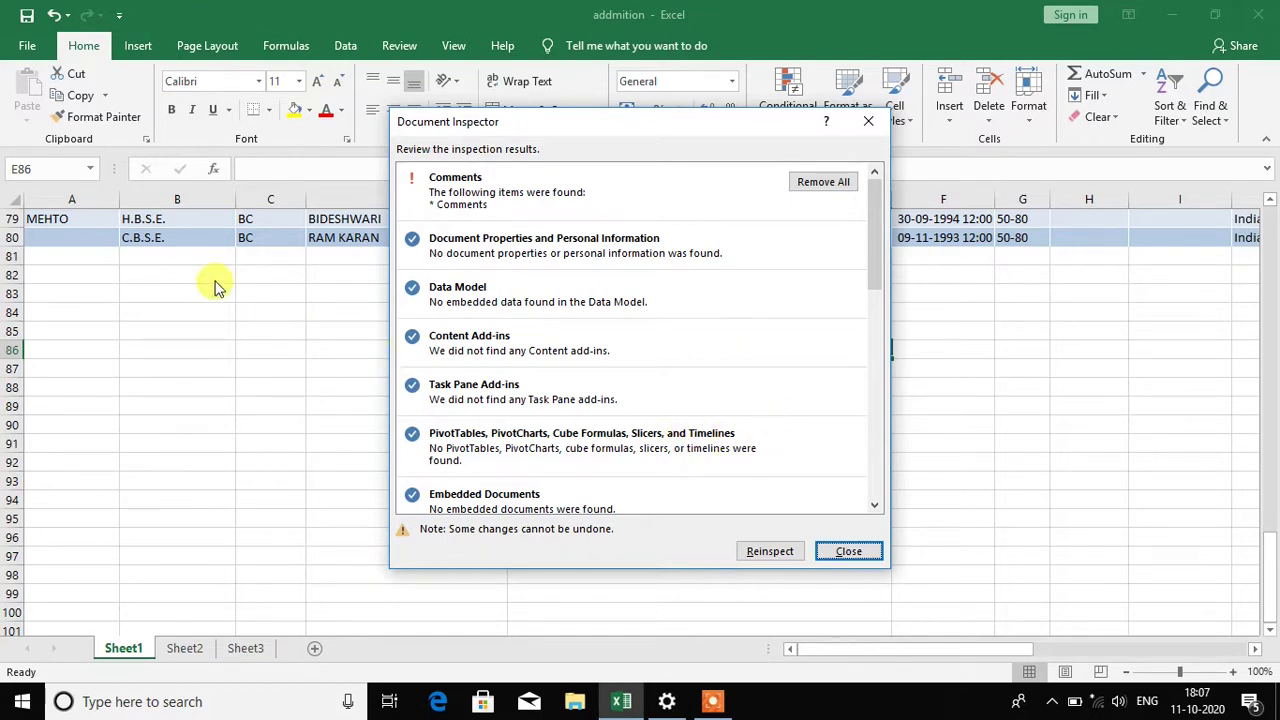
drag(524, 130, 858, 206)
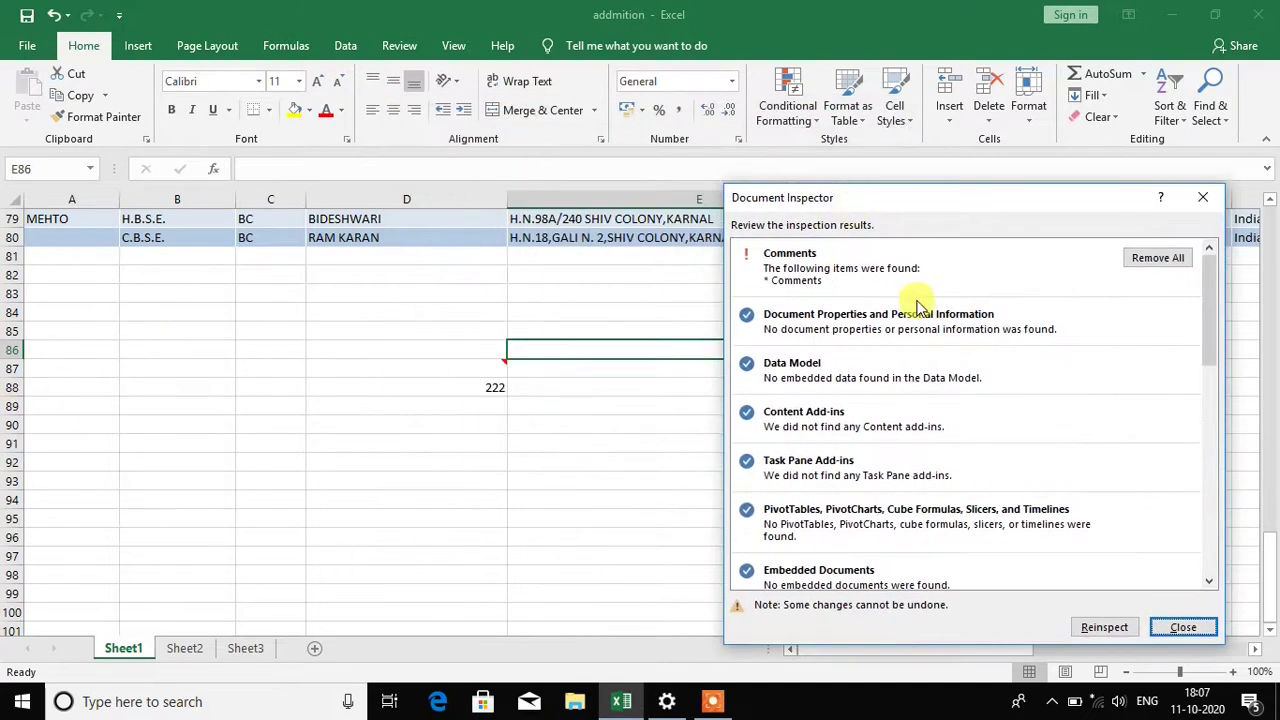
- Remove all comments from the workbook using Remove All in the Comments row
drag(886, 200, 540, 187)
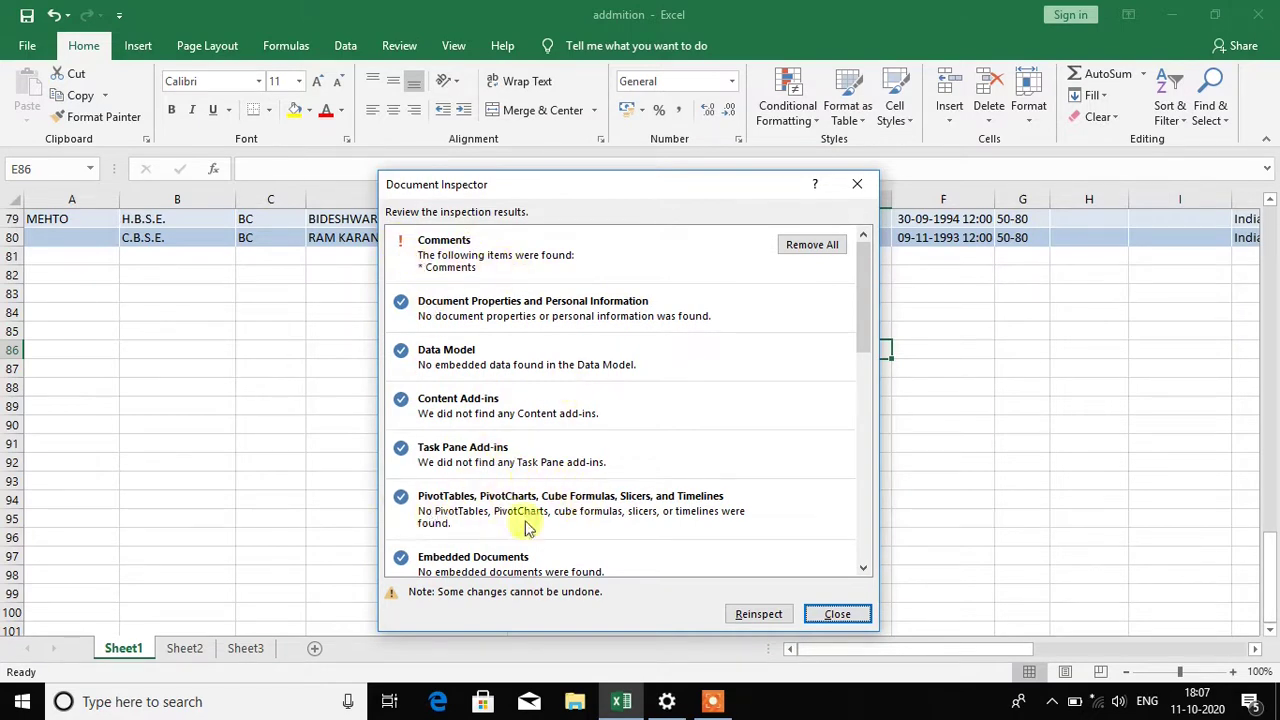
scroll(518, 513, down, 1)
scroll(522, 493, up, 1)
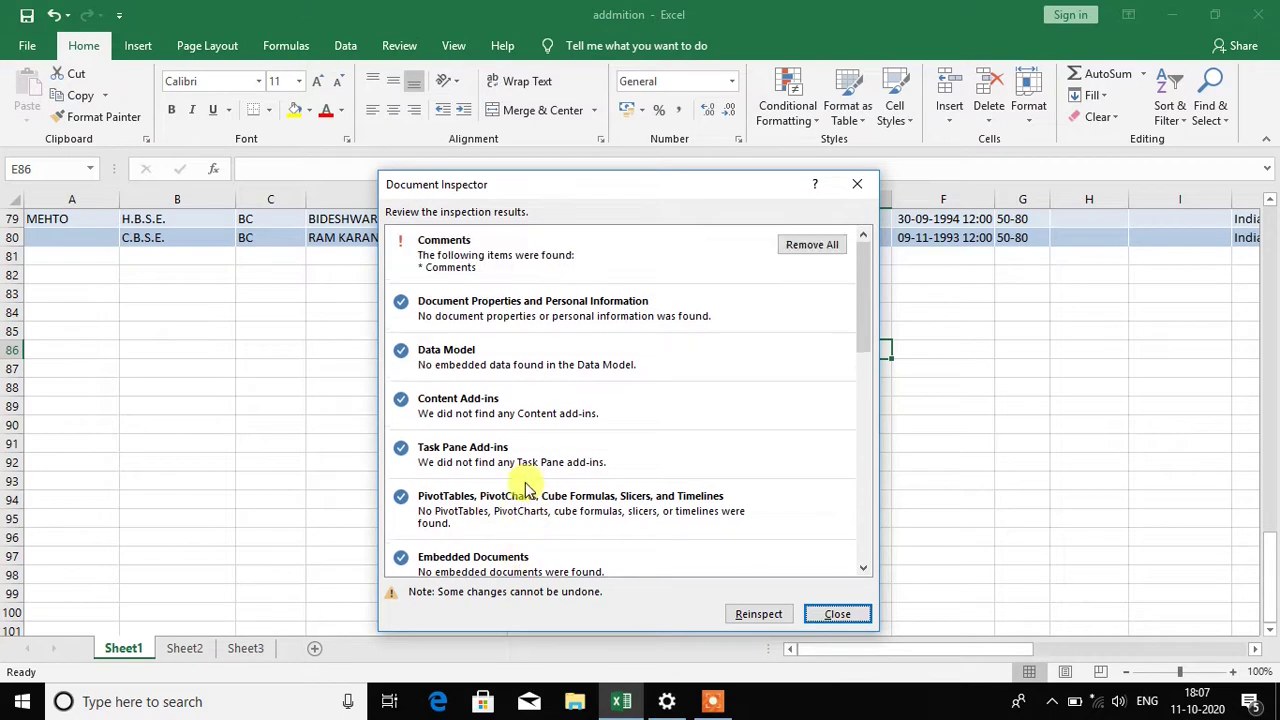
drag(560, 195, 636, 233)
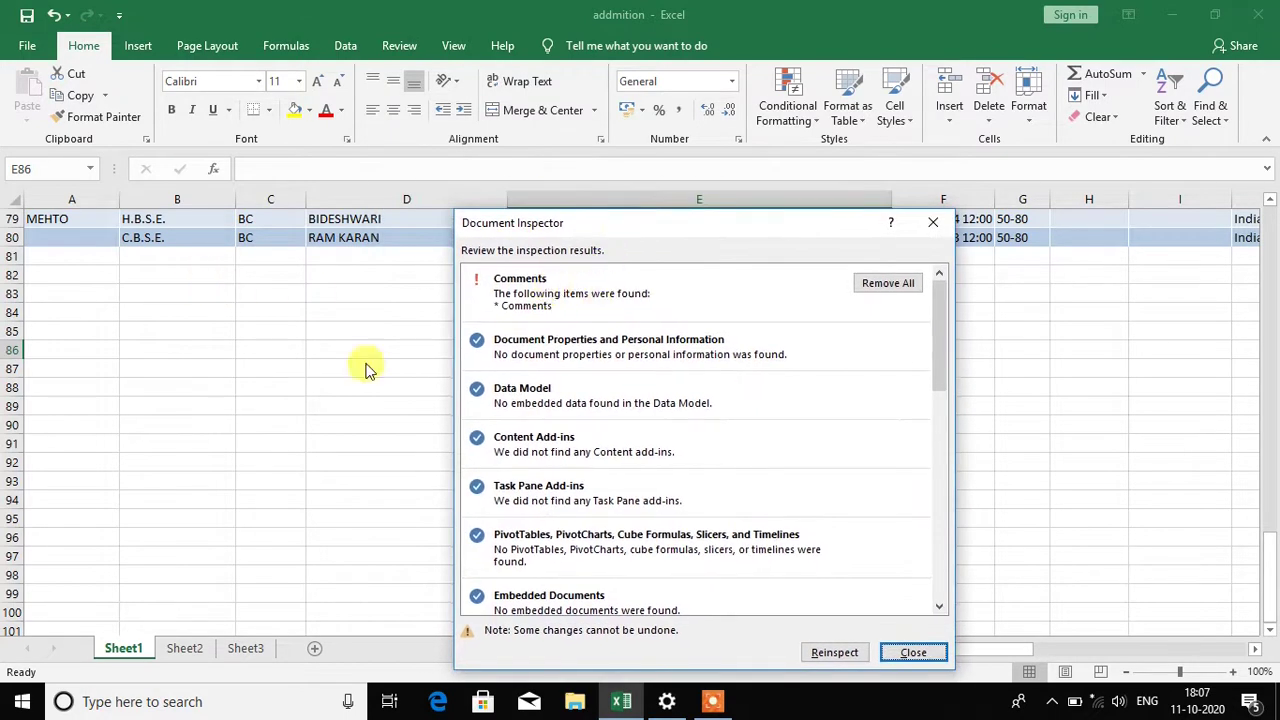
drag(586, 225, 371, 214)
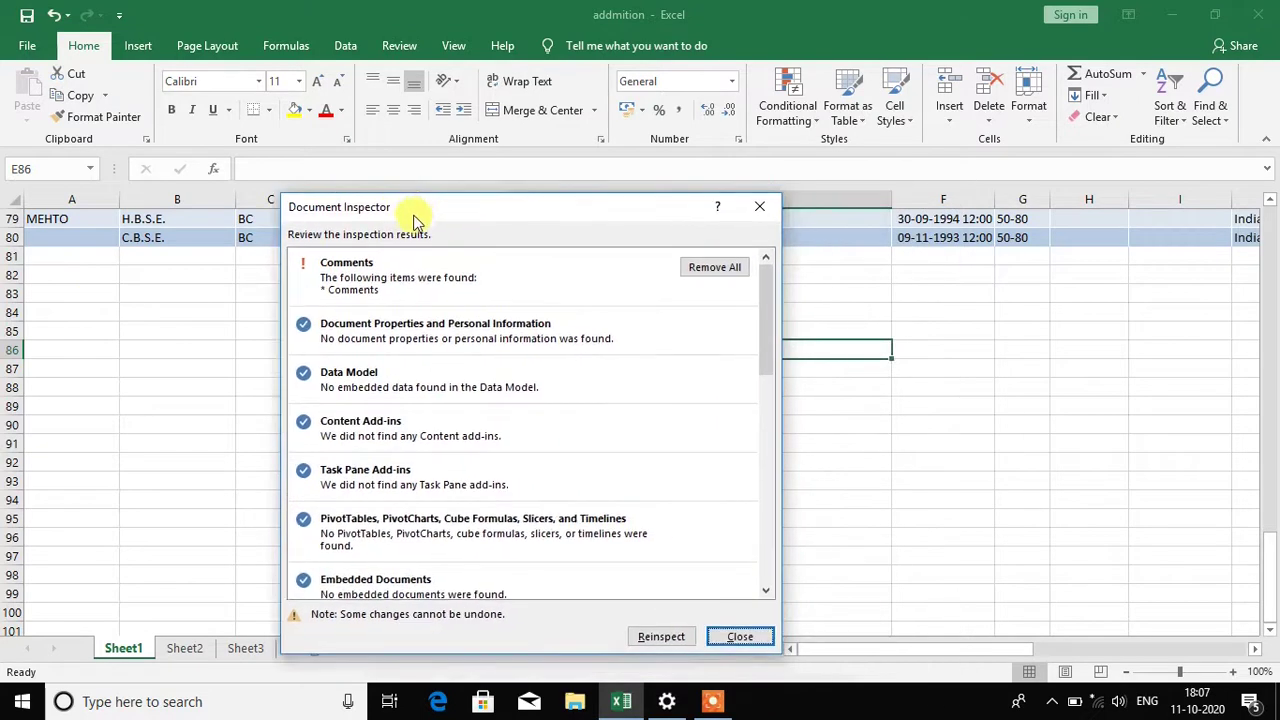
click(706, 270)
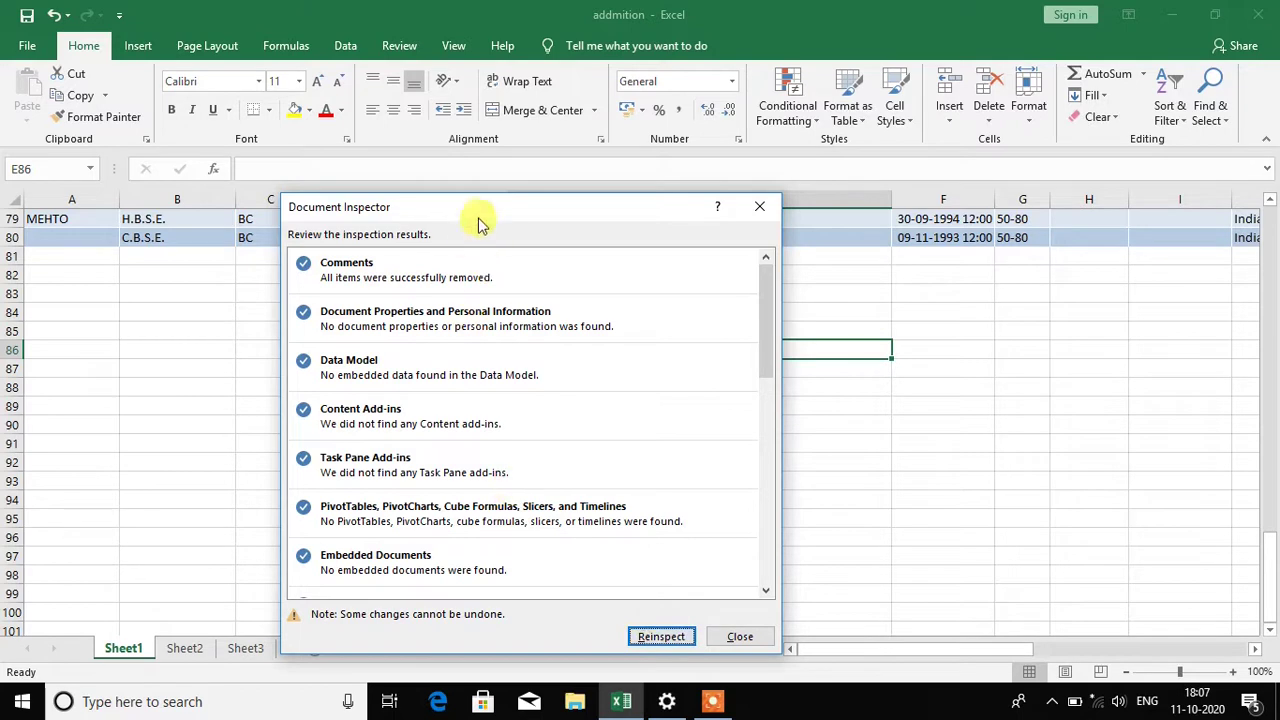
- Reinspect the workbook, confirm no comments are found, and close the inspector
drag(555, 220, 799, 167)
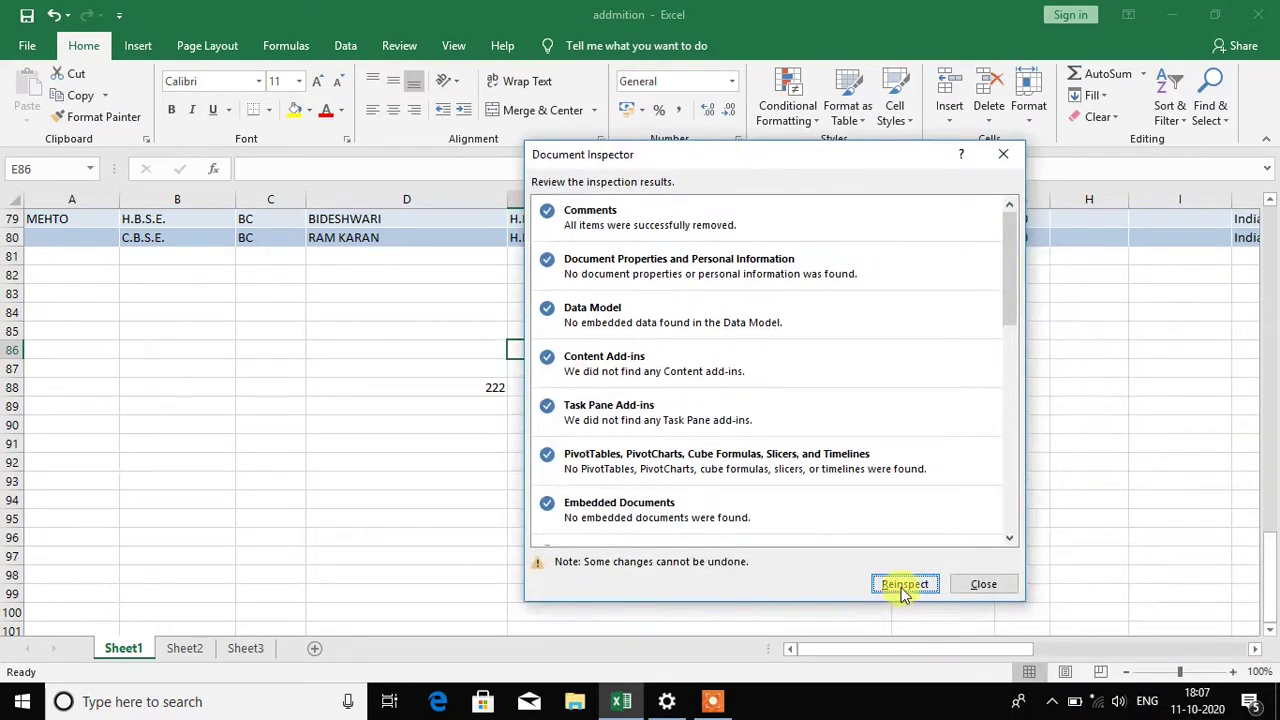
click(903, 591)
click(910, 585)
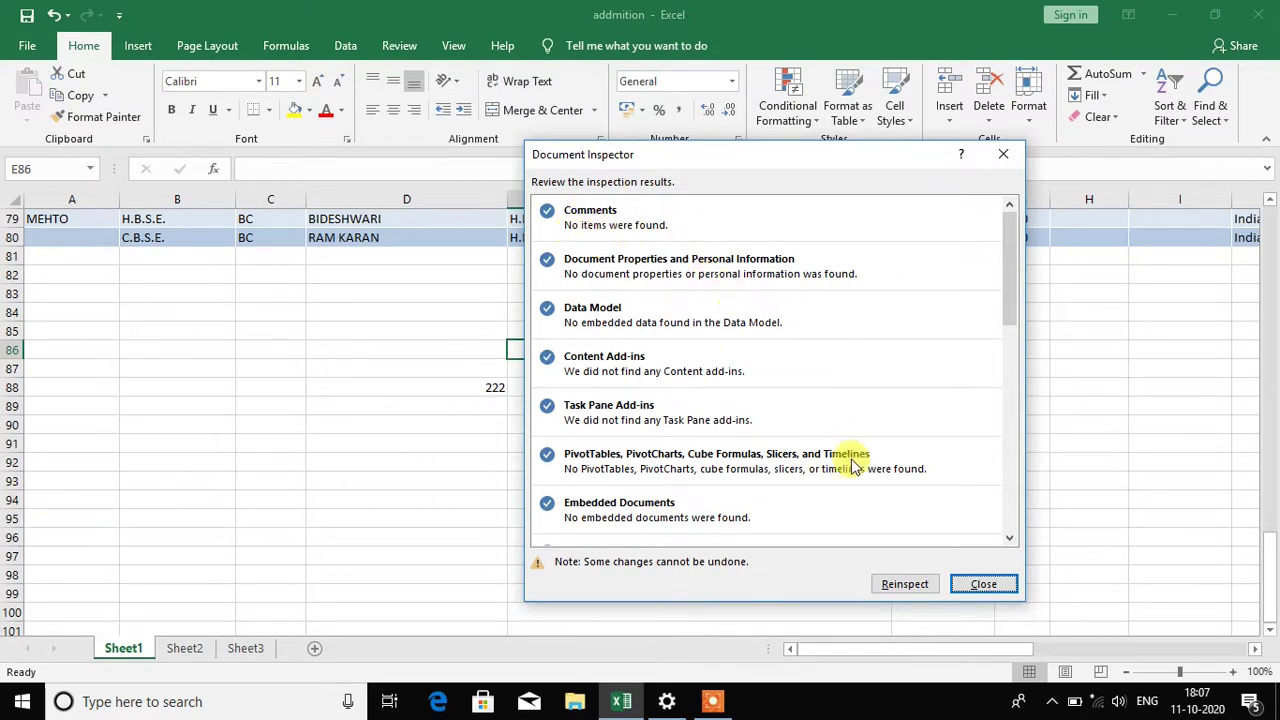
click(985, 586)
click(365, 358)
- Scroll back to the top of the sheet and expand Check for Issues on the Info page
scroll(365, 358, up, 11)
scroll(365, 358, up, 7)
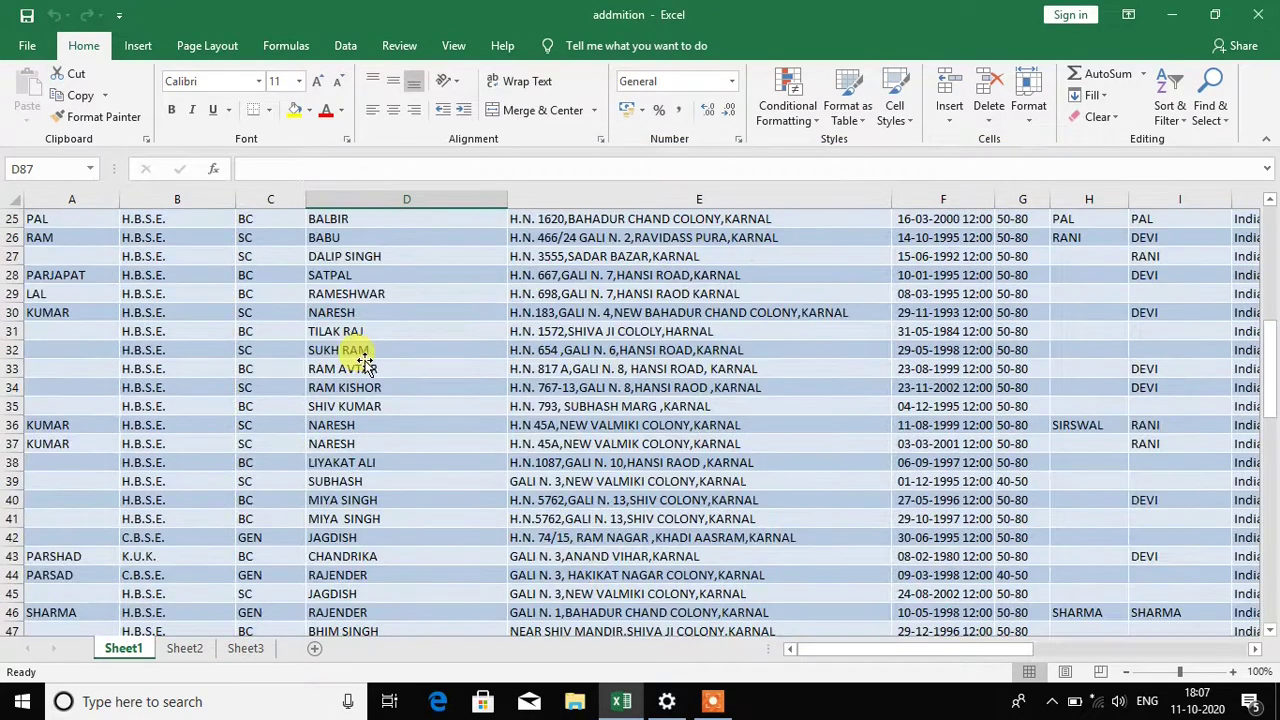
scroll(365, 360, up, 4)
scroll(365, 360, up, 3)
scroll(365, 360, up, 1)
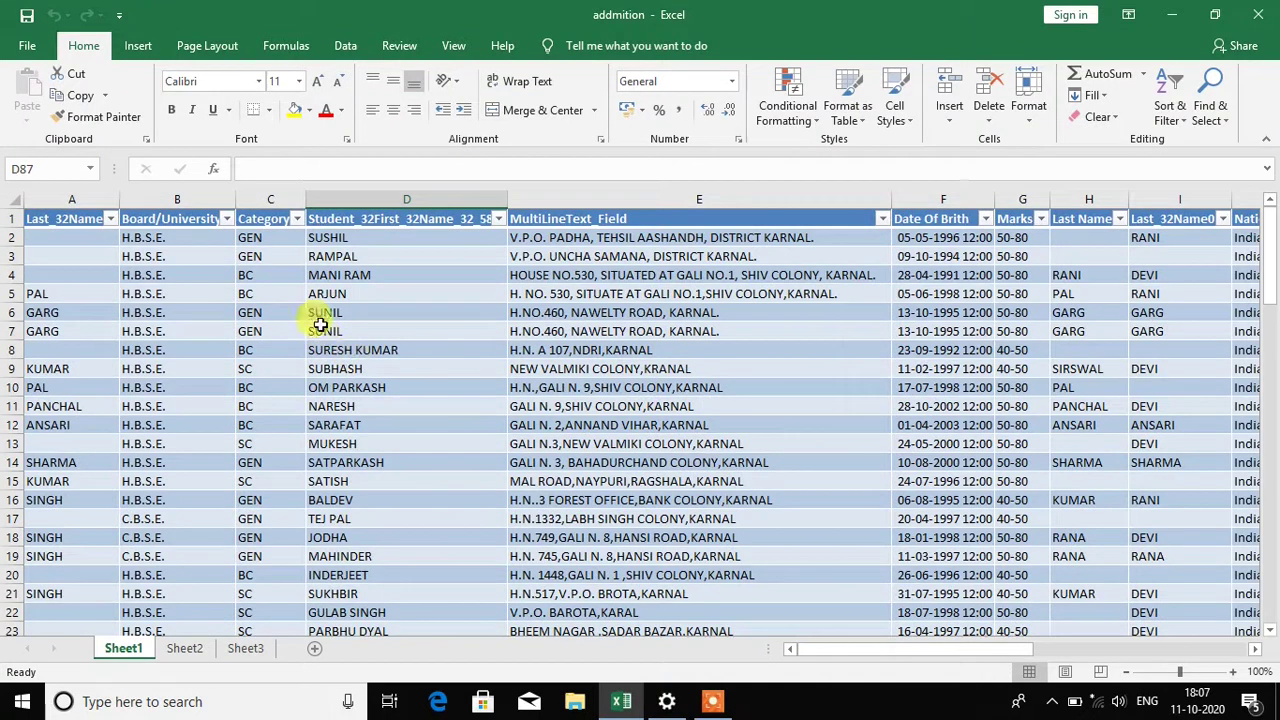
click(33, 47)
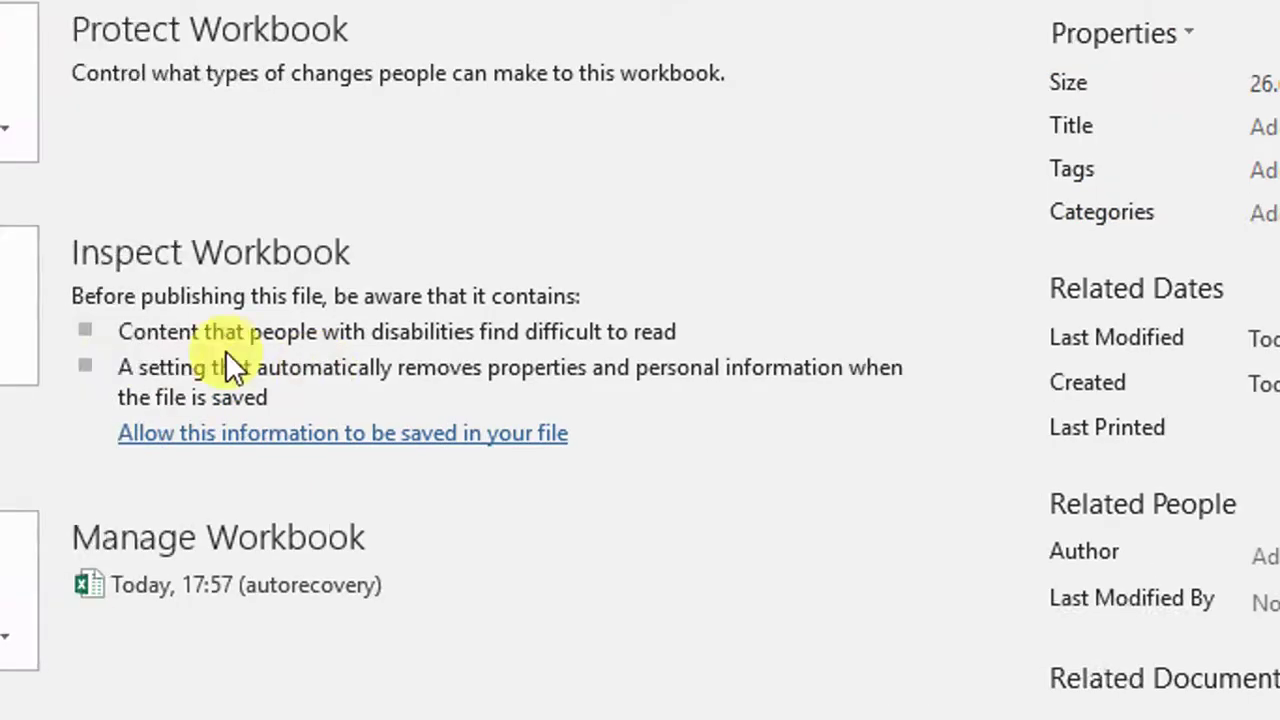
click(283, 350)
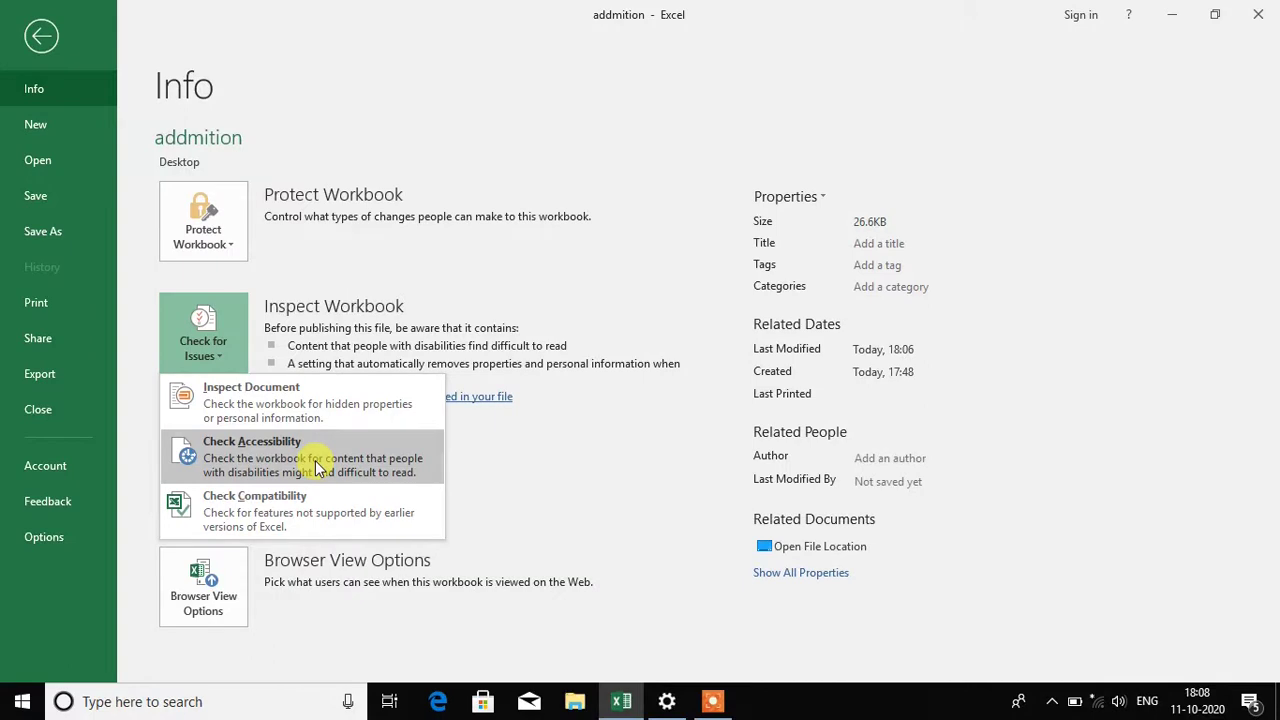
- Dismiss the Check for Issues list and return from Info to the worksheet
click(208, 352)
click(620, 475)
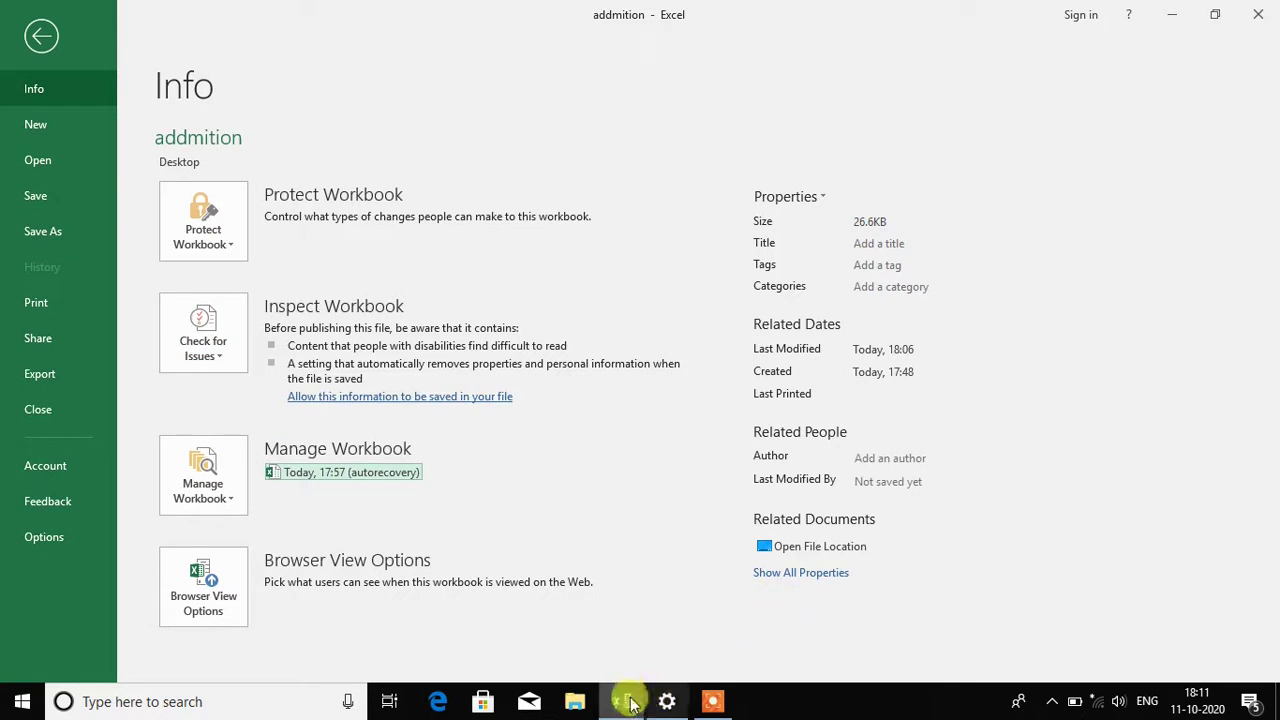
click(621, 700)
click(625, 690)
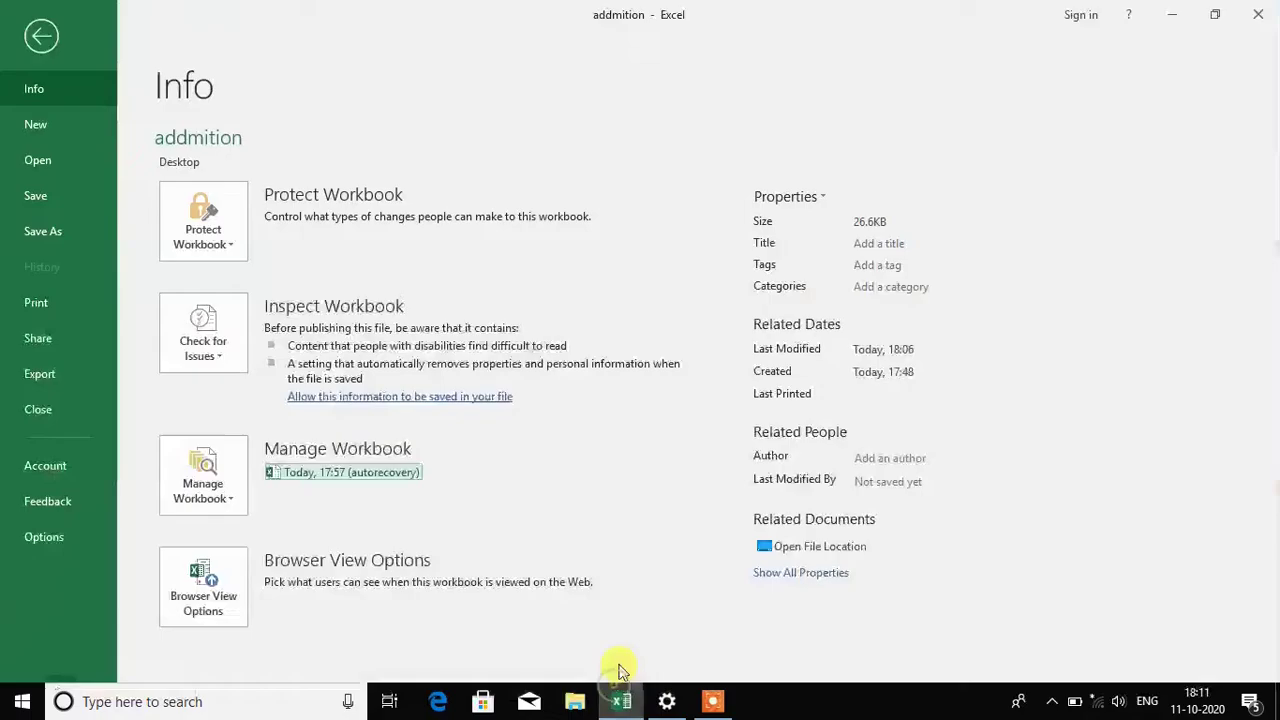
click(42, 37)
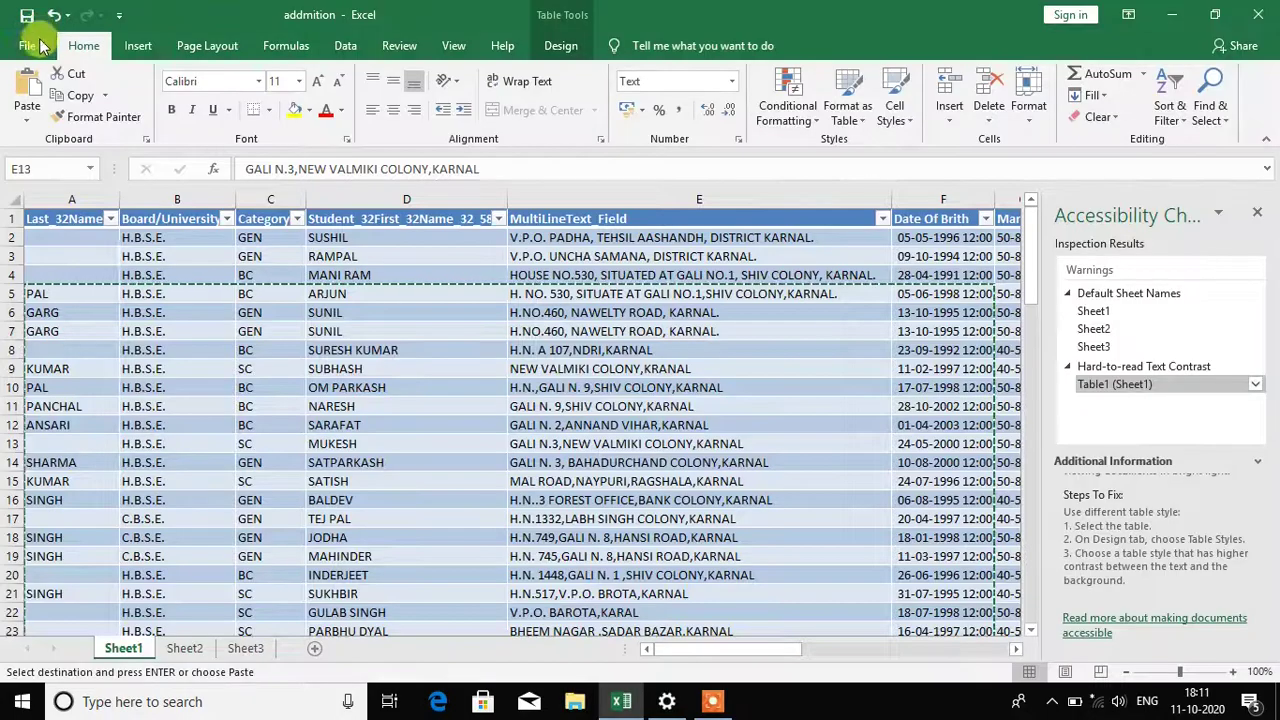
- Copy the student records from B5 downward, Board/University through Date Of Birth
click(540, 420)
drag(200, 294, 928, 638)
right_click(565, 350)
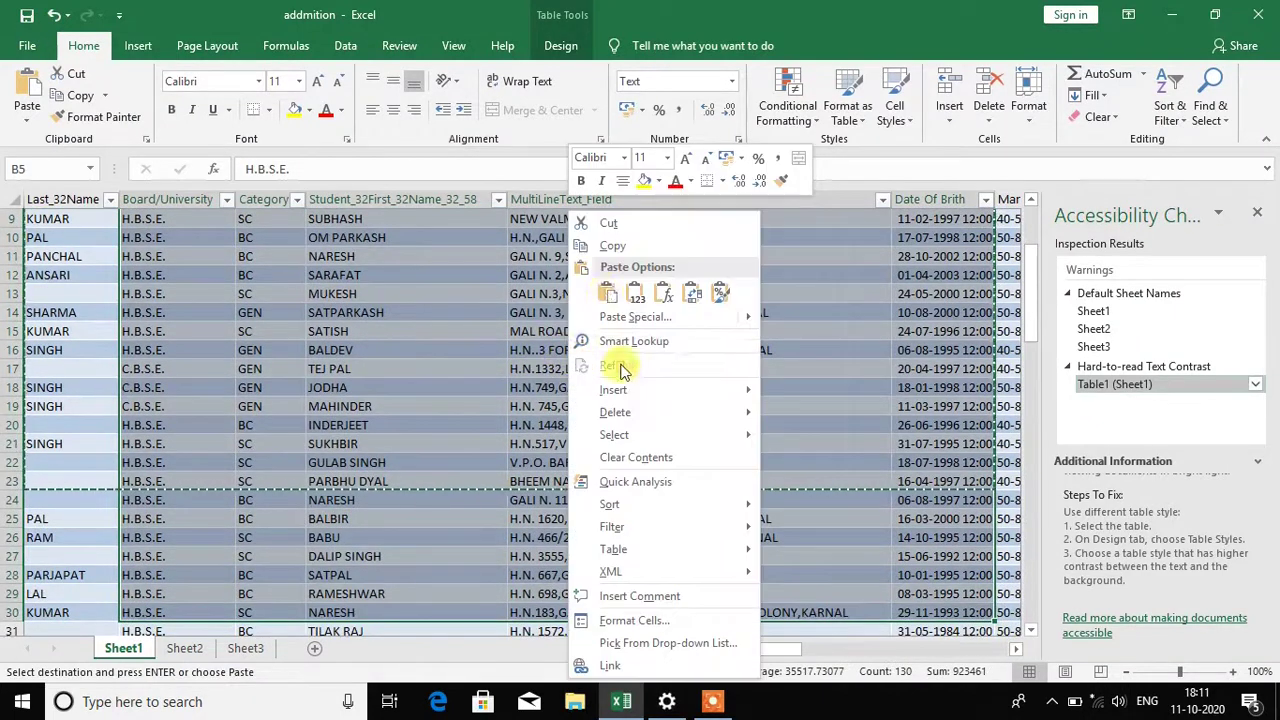
scroll(605, 277, up, 3)
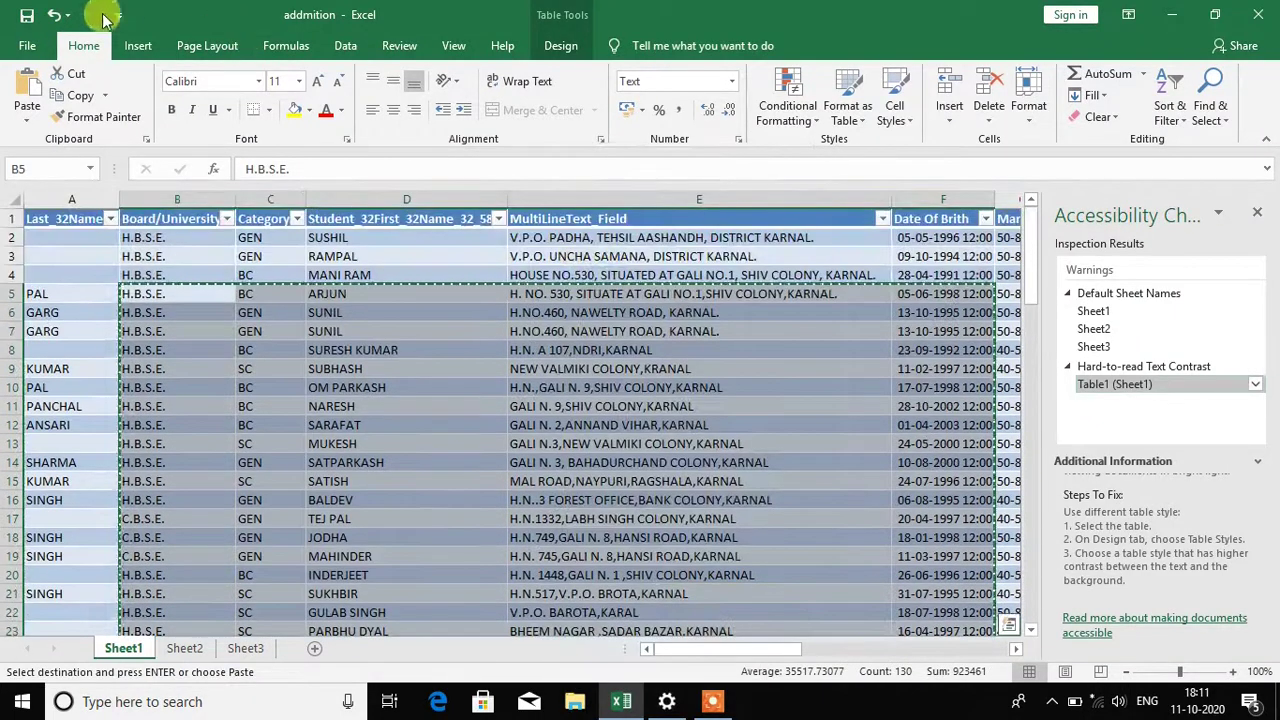
click(28, 42)
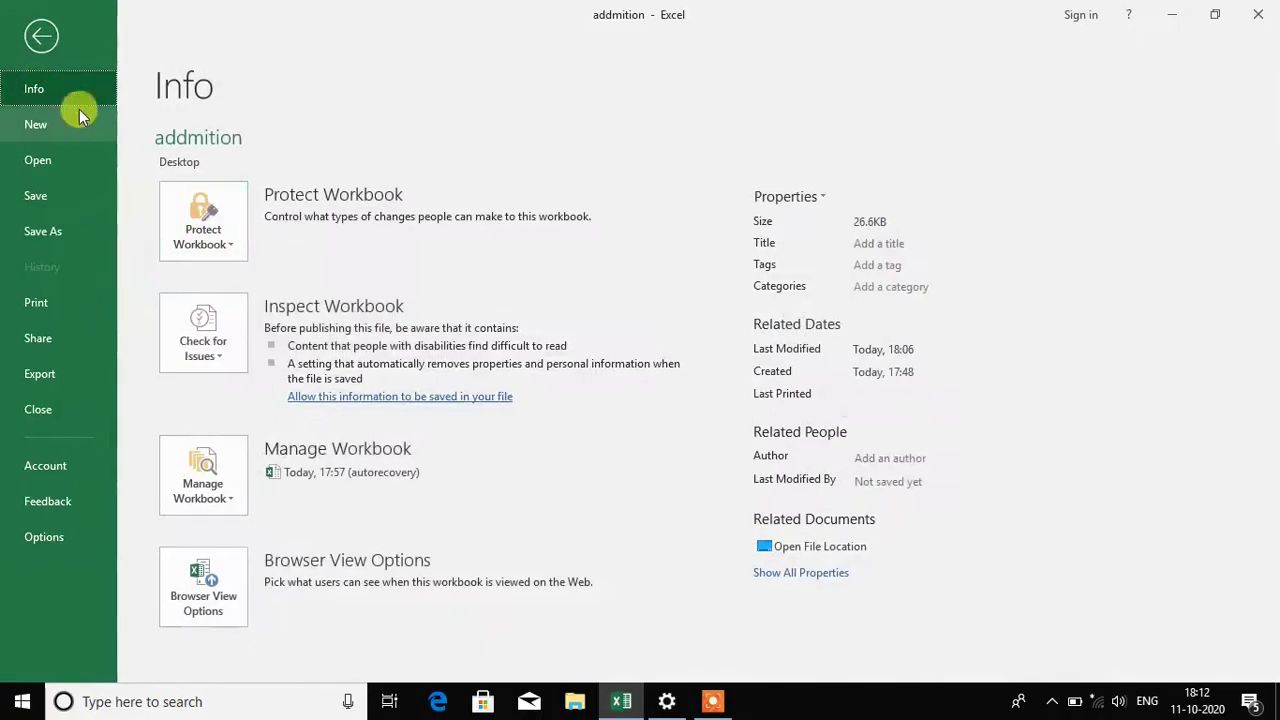
- Paste the copied records as values into a new blank workbook starting at E6
click(40, 124)
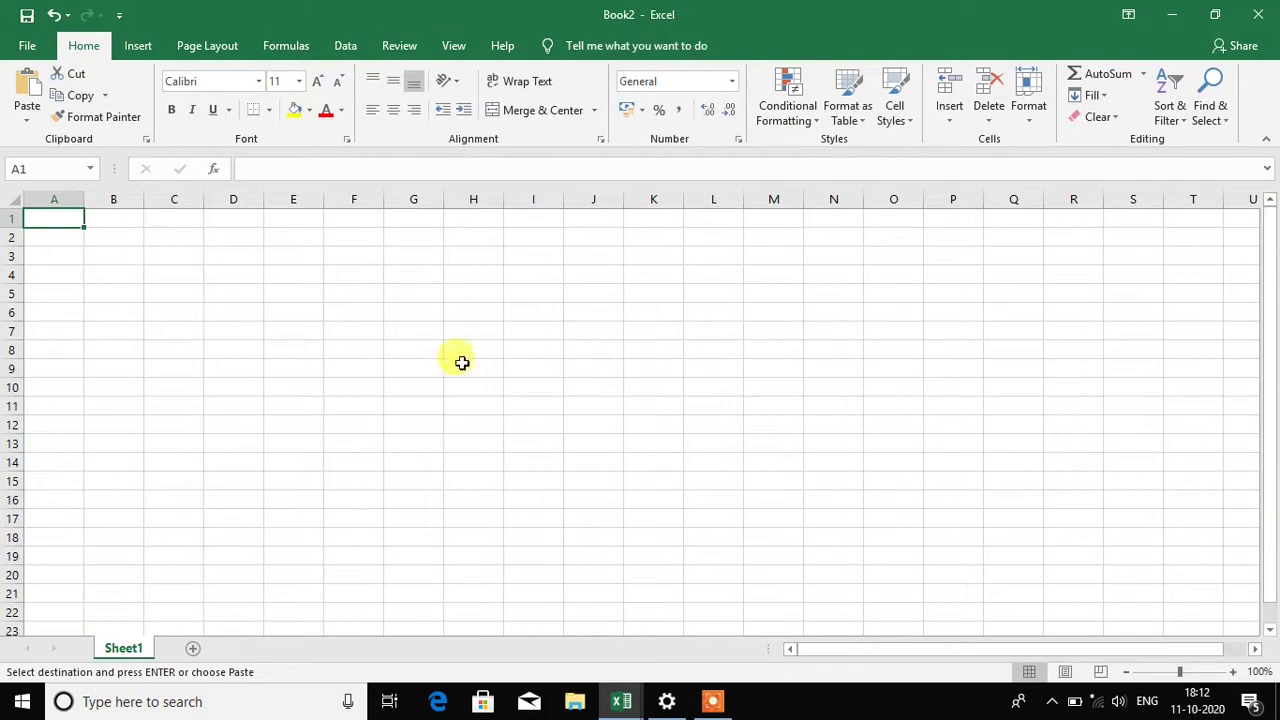
click(272, 310)
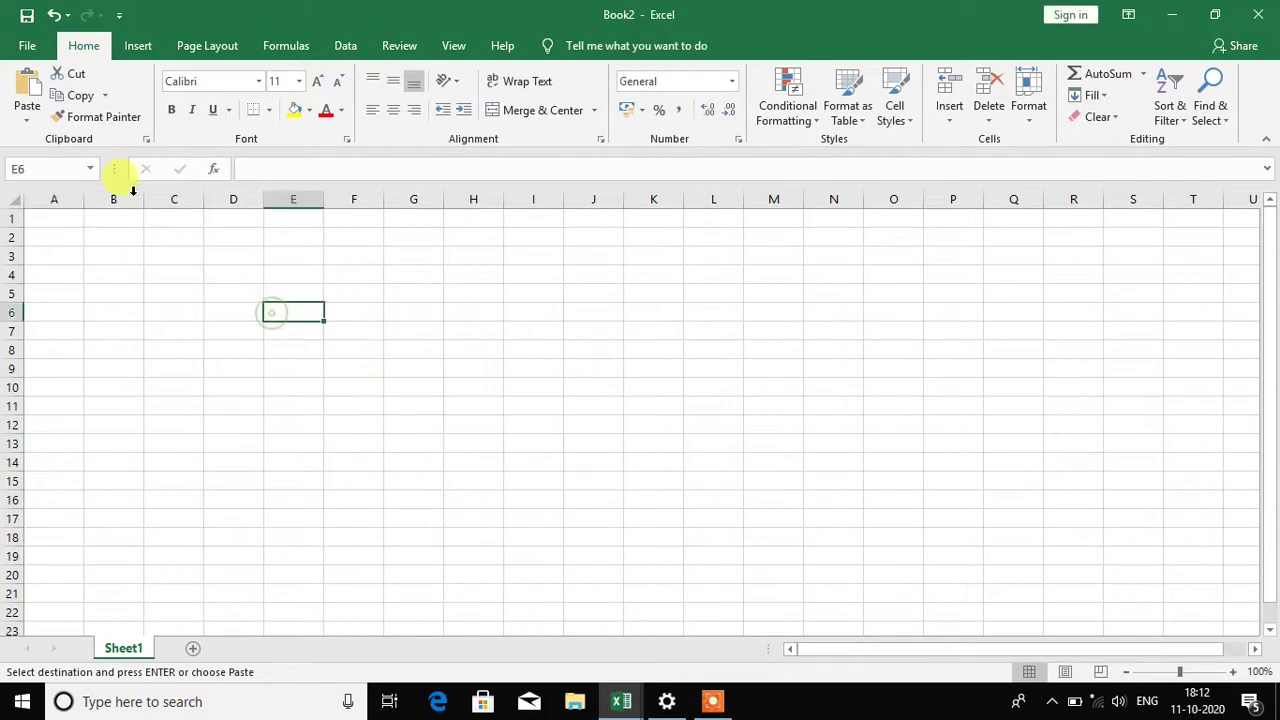
click(27, 120)
click(27, 242)
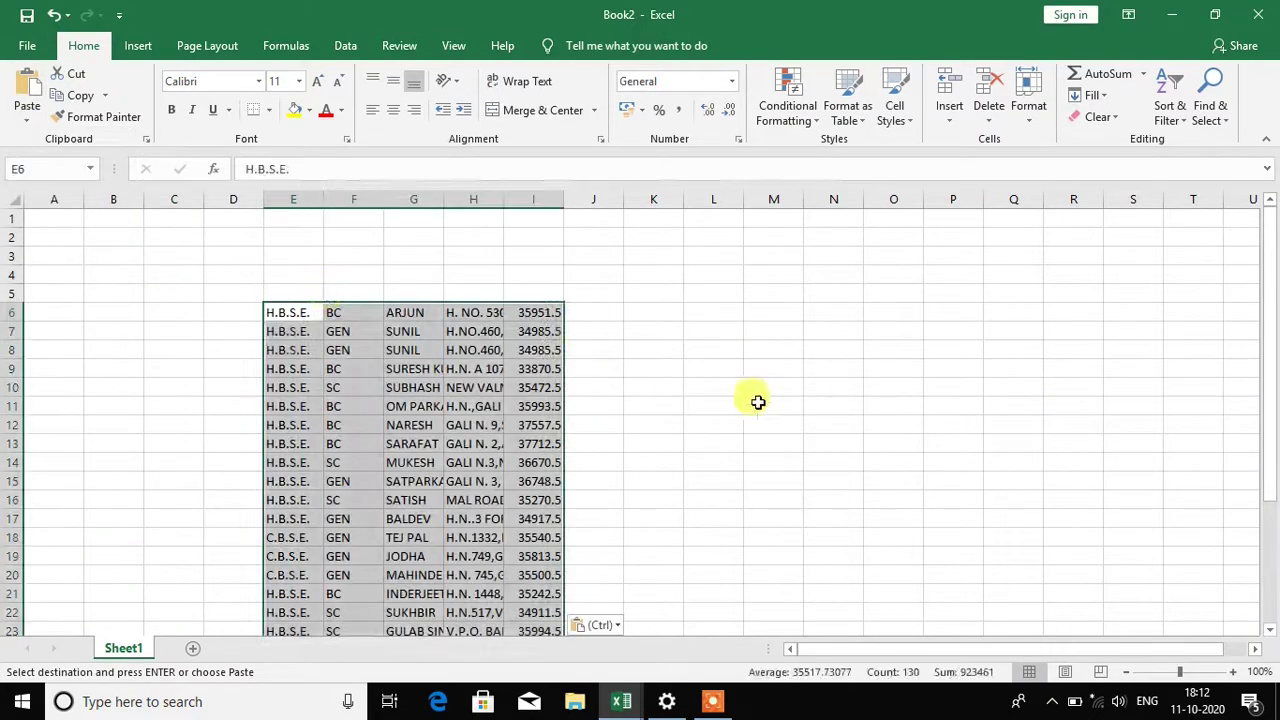
click(757, 400)
- Widen columns E, F and H so the full entries and addresses show
drag(328, 200, 459, 206)
mouse_move(581, 200)
mouse_down()
mouse_move(625, 214)
mouse_move(741, 200)
mouse_move(702, 212)
mouse_up()
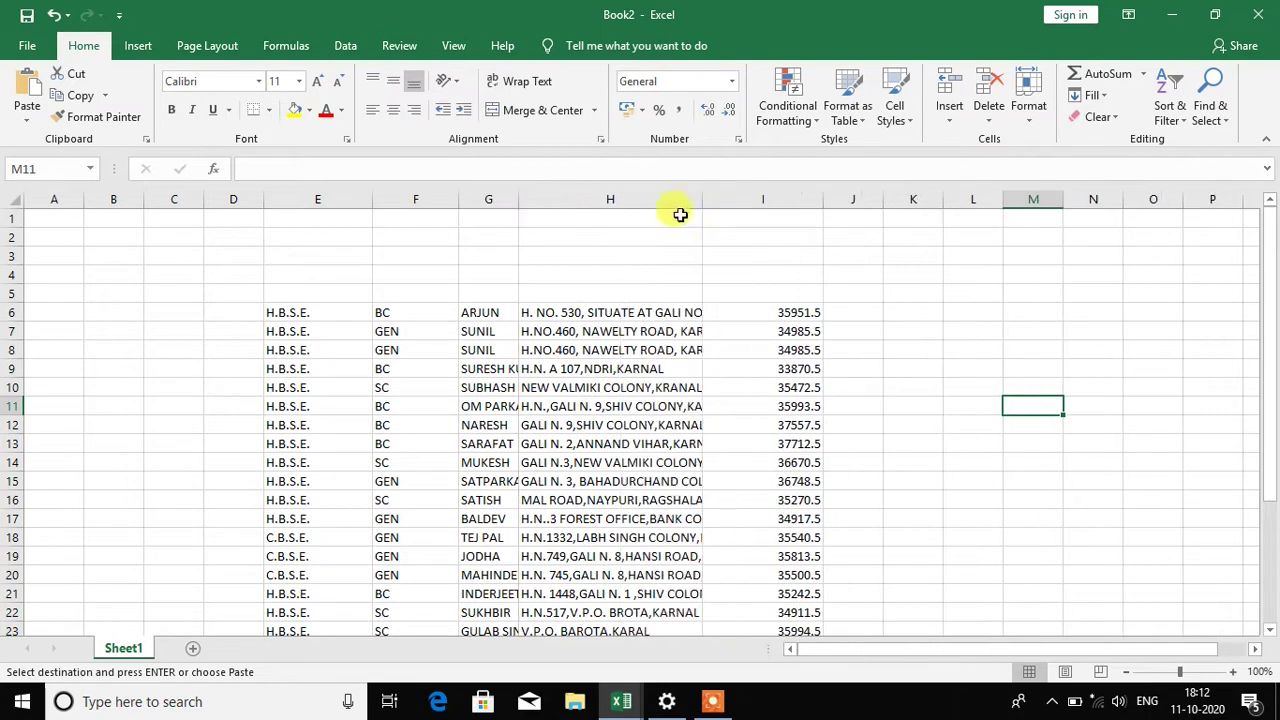
click(965, 292)
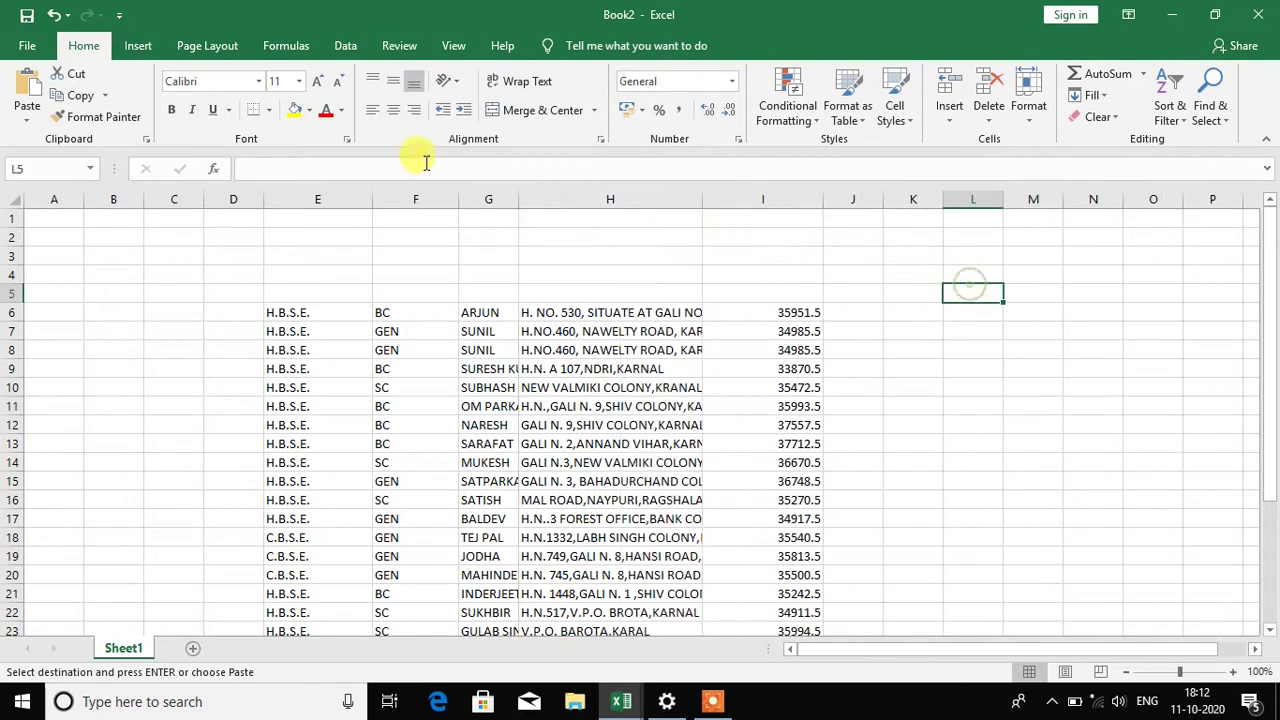
- Run the accessibility check on the new workbook from File > Info
click(27, 45)
click(220, 300)
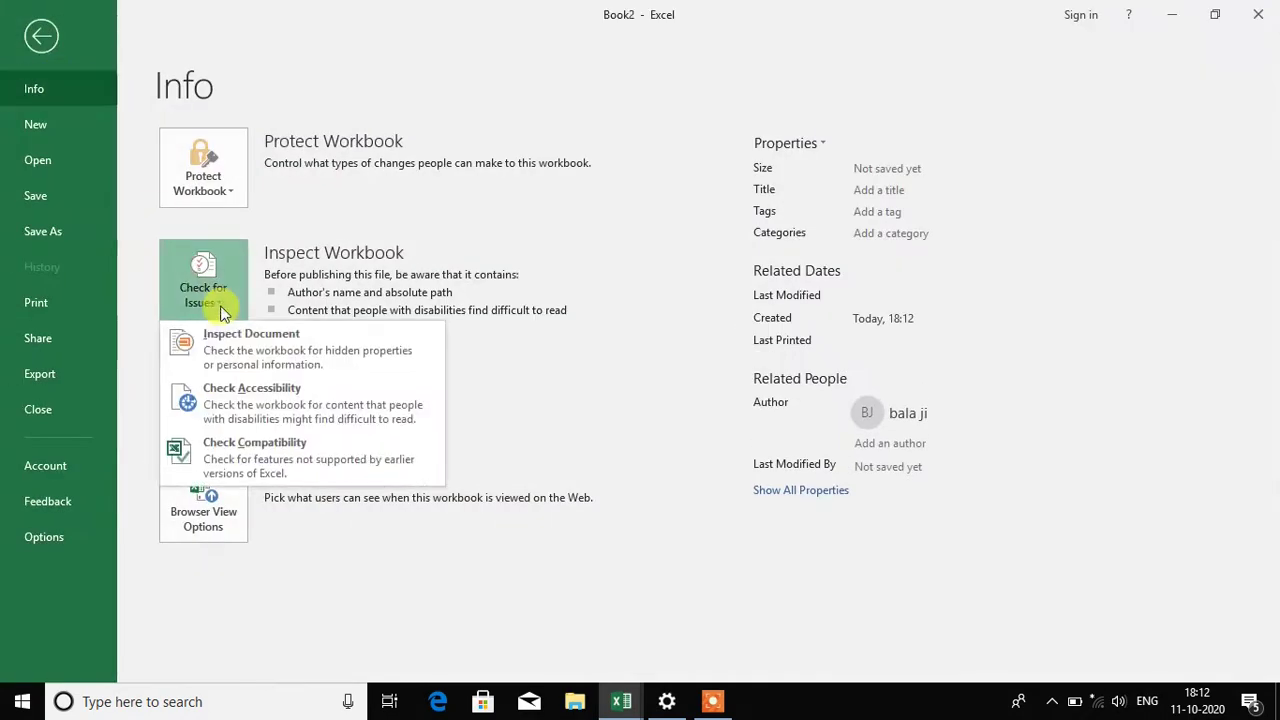
click(306, 408)
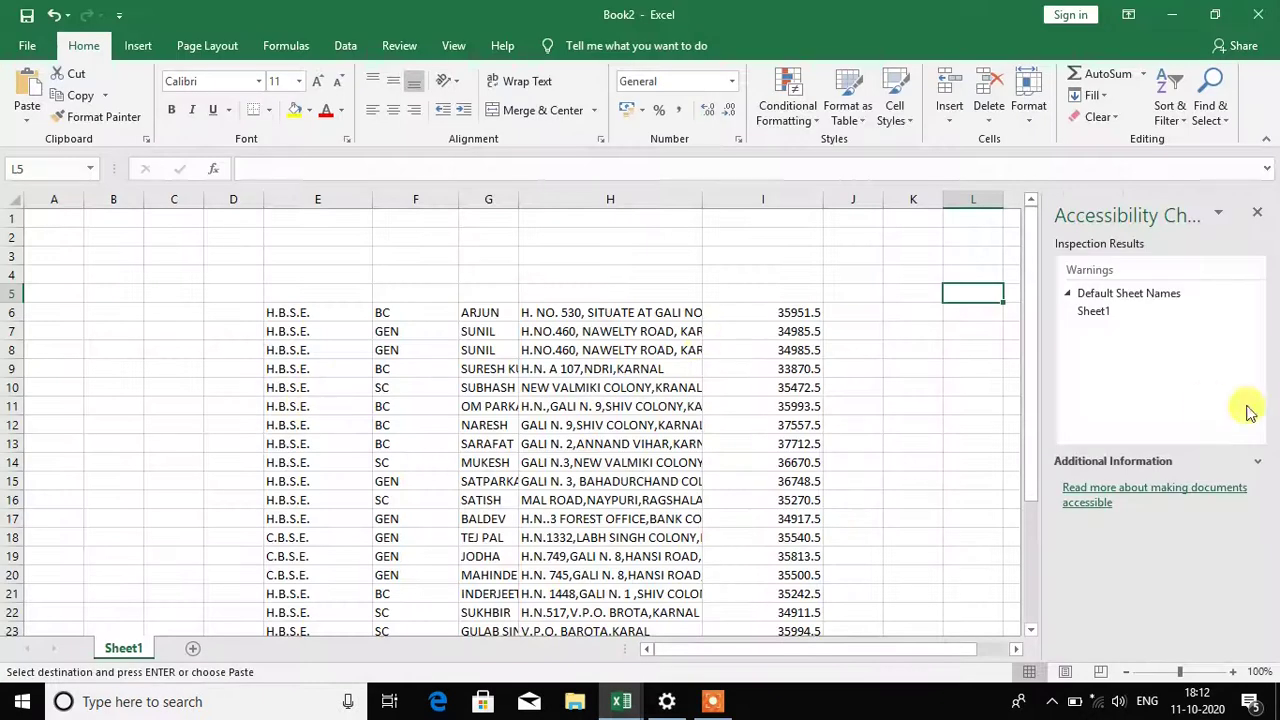
- Rename Sheet1 to 'data' through the checker's recommended fix, then close the results pane
mouse_move(1160, 311)
click(1110, 313)
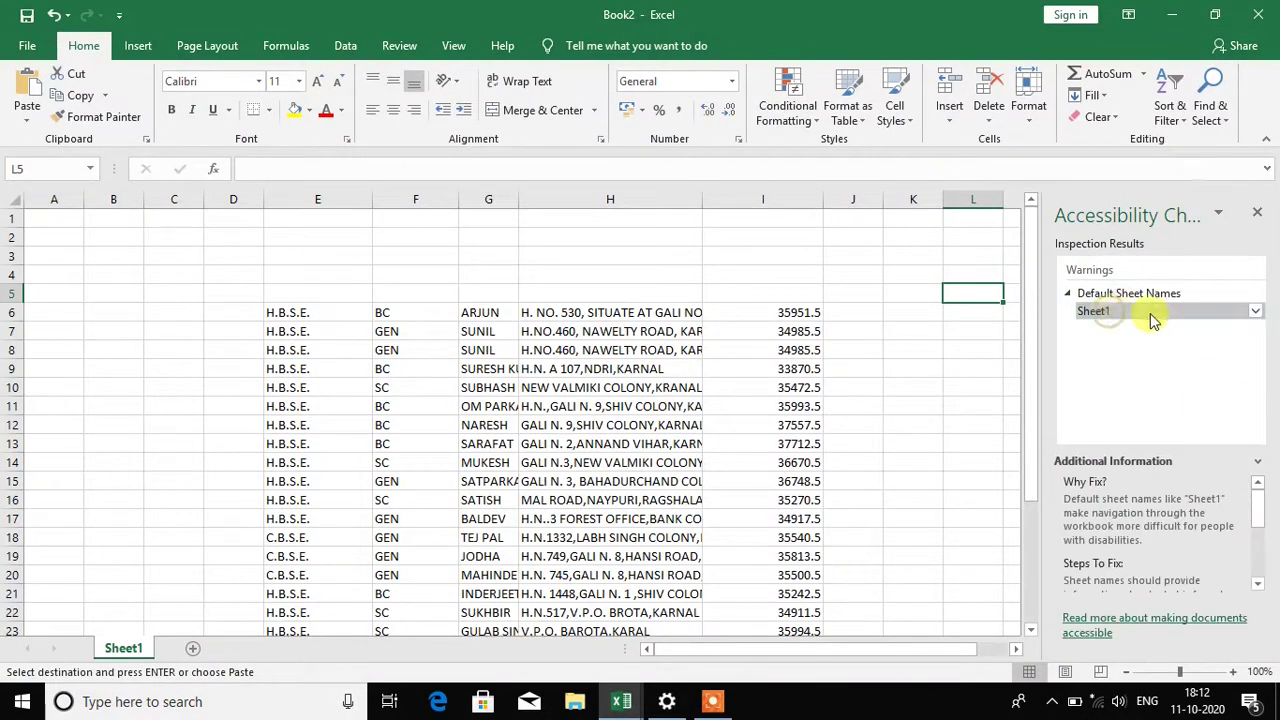
click(1256, 312)
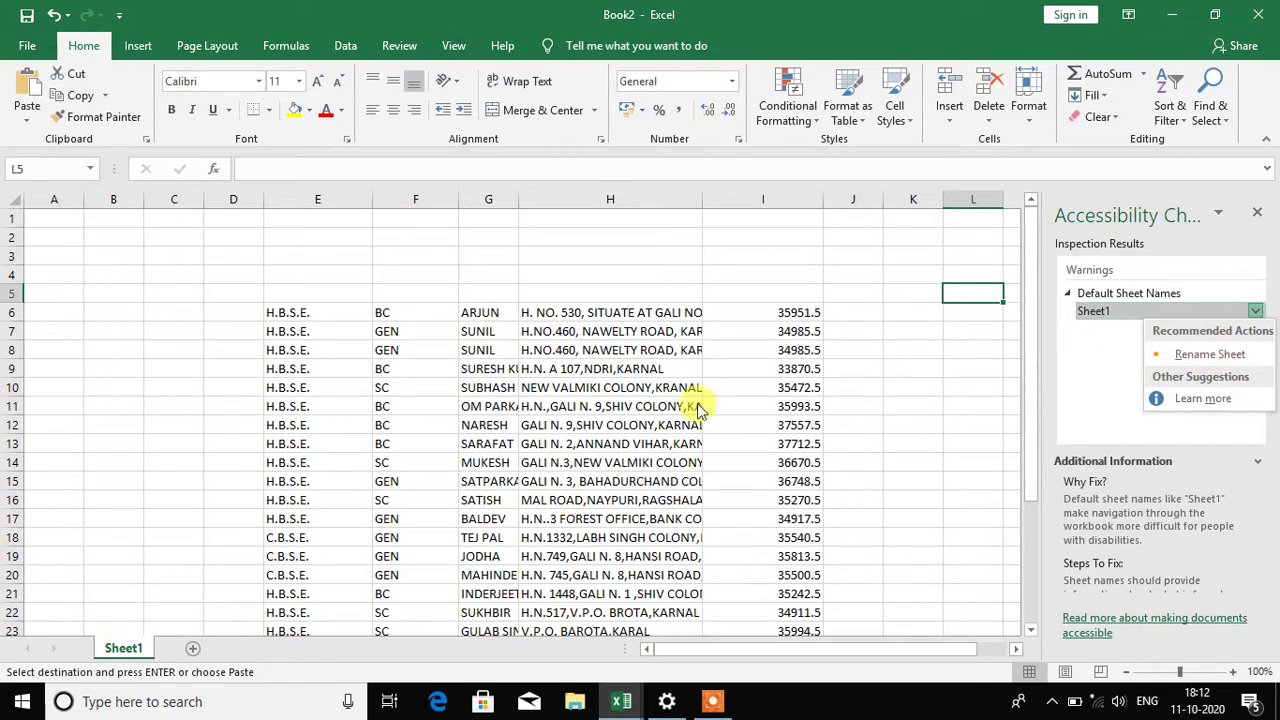
click(891, 440)
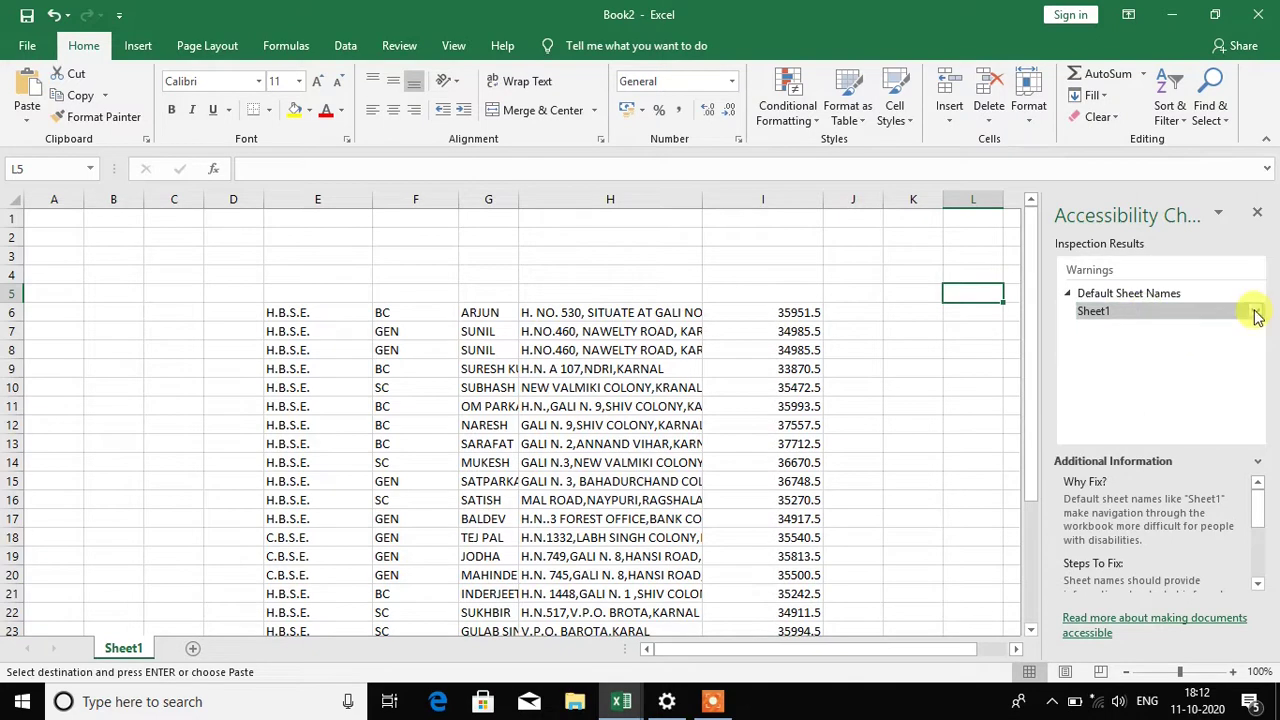
click(1257, 316)
click(1185, 356)
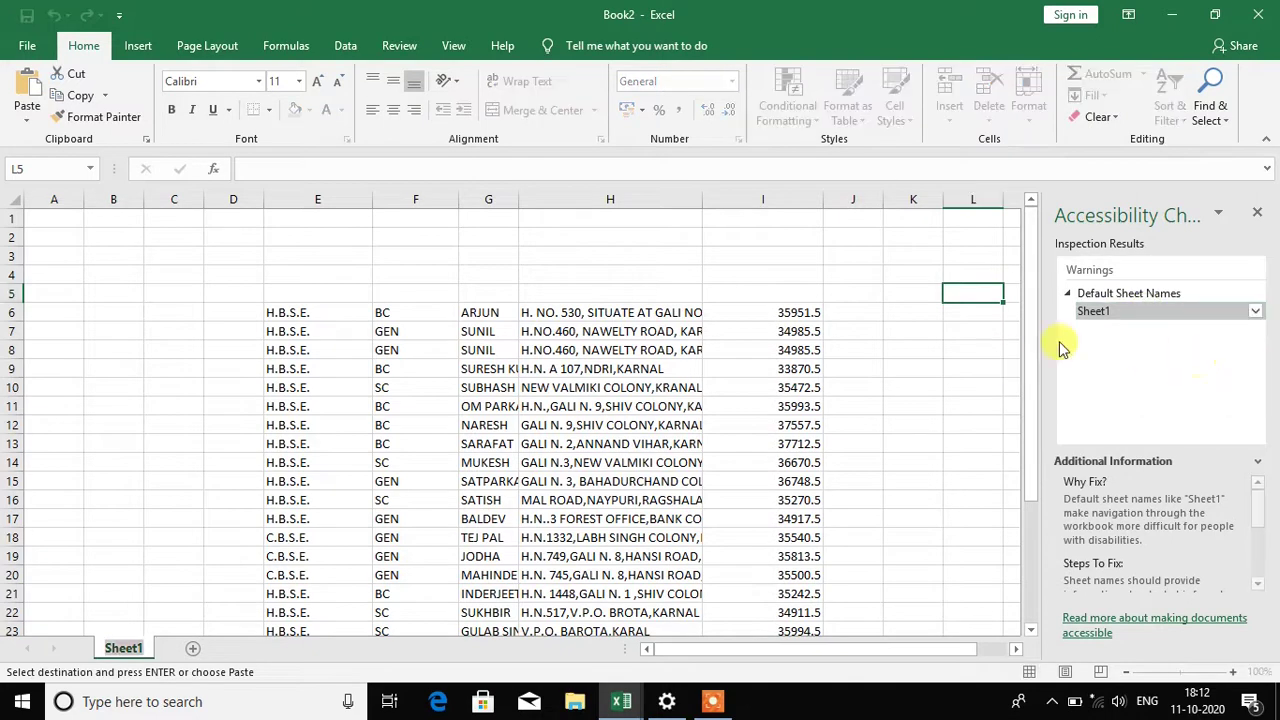
click(111, 648)
text(s)
key(BackSpace)
text(data)
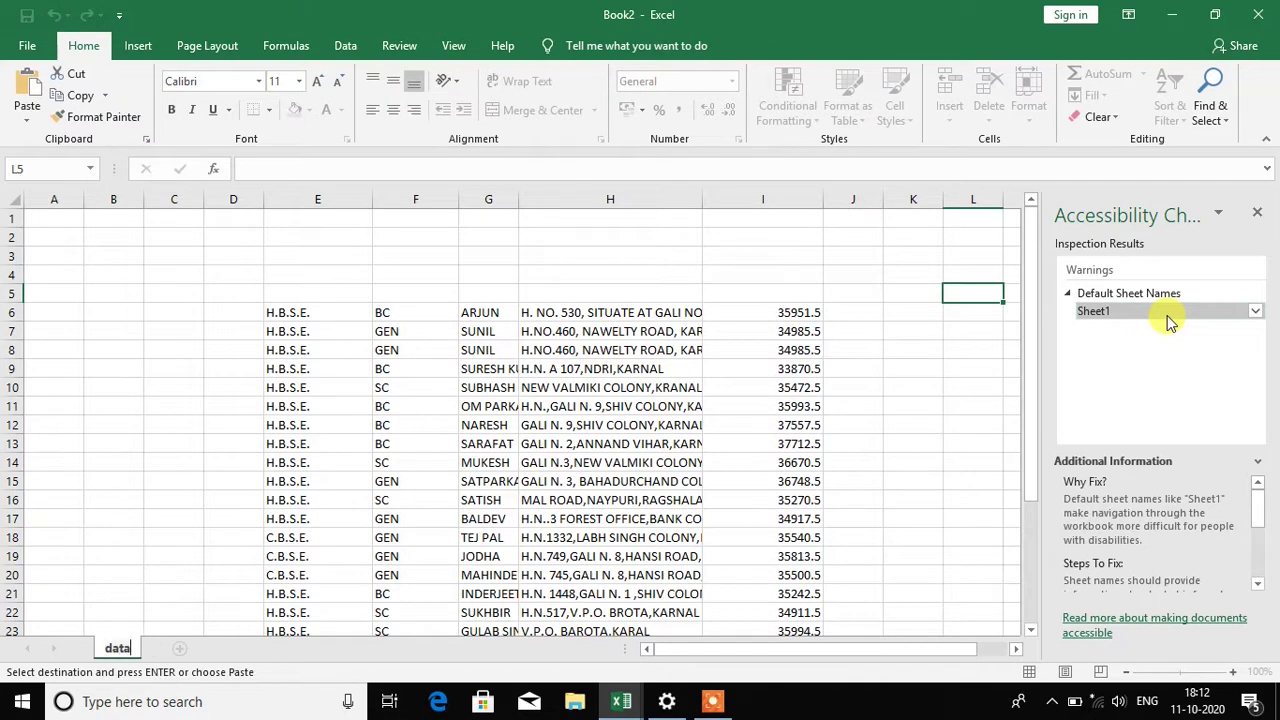
click(958, 354)
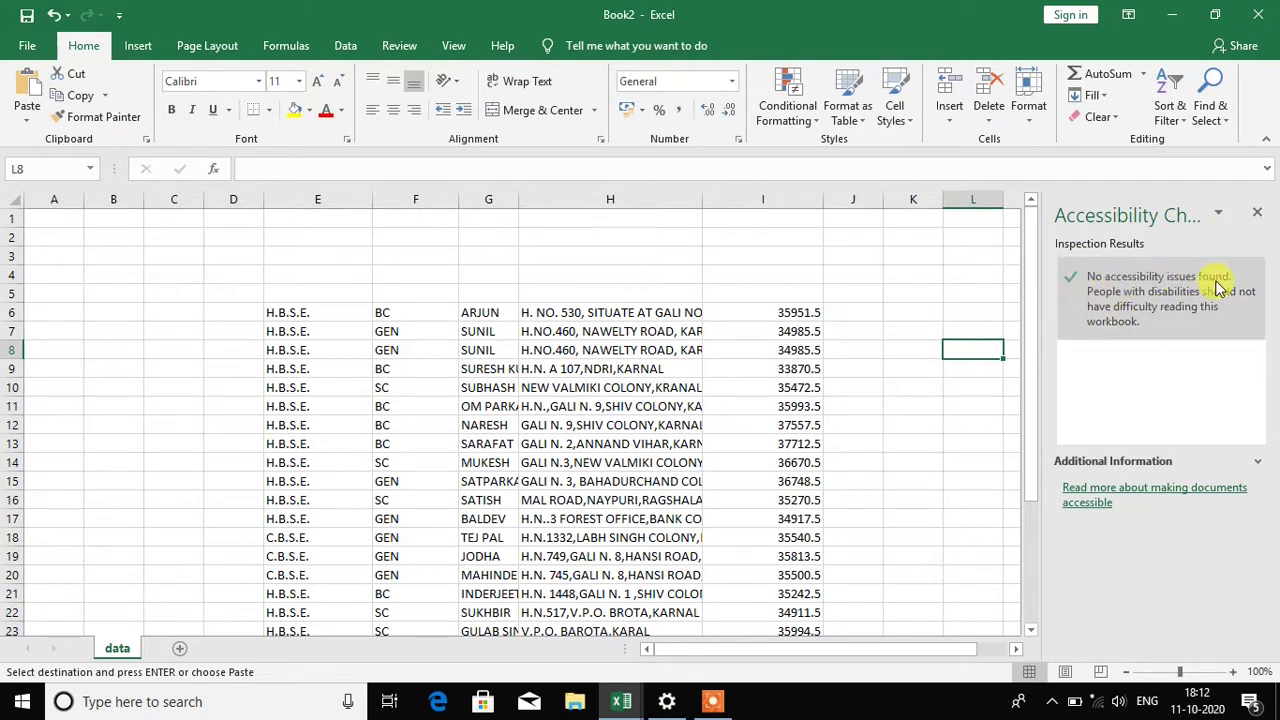
click(912, 292)
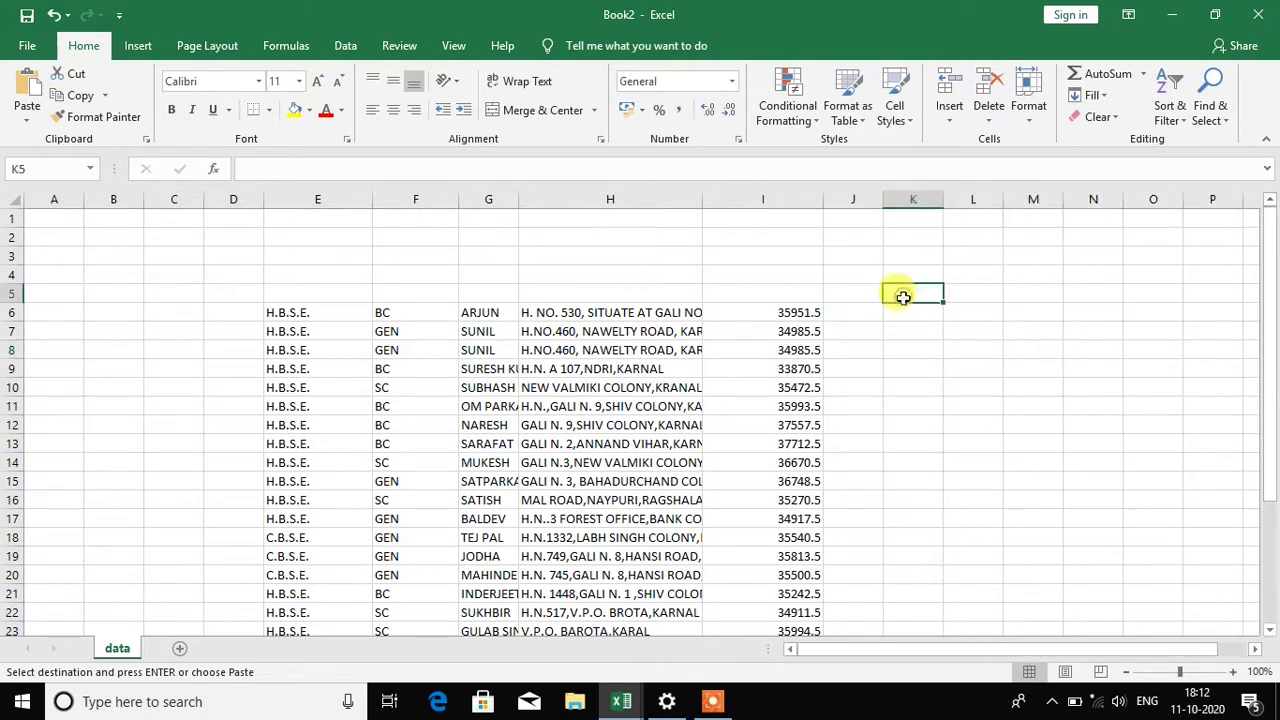
- Rerun the accessibility check to confirm the data sheet has no issues
click(30, 44)
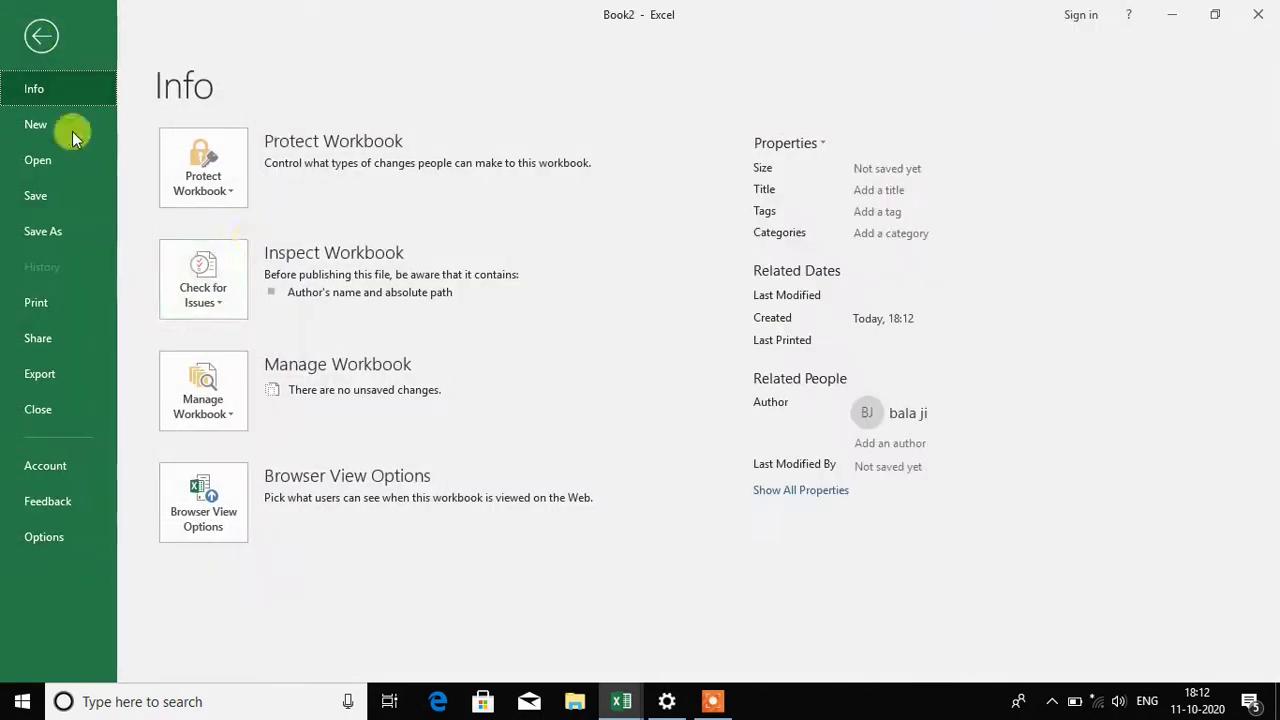
click(222, 288)
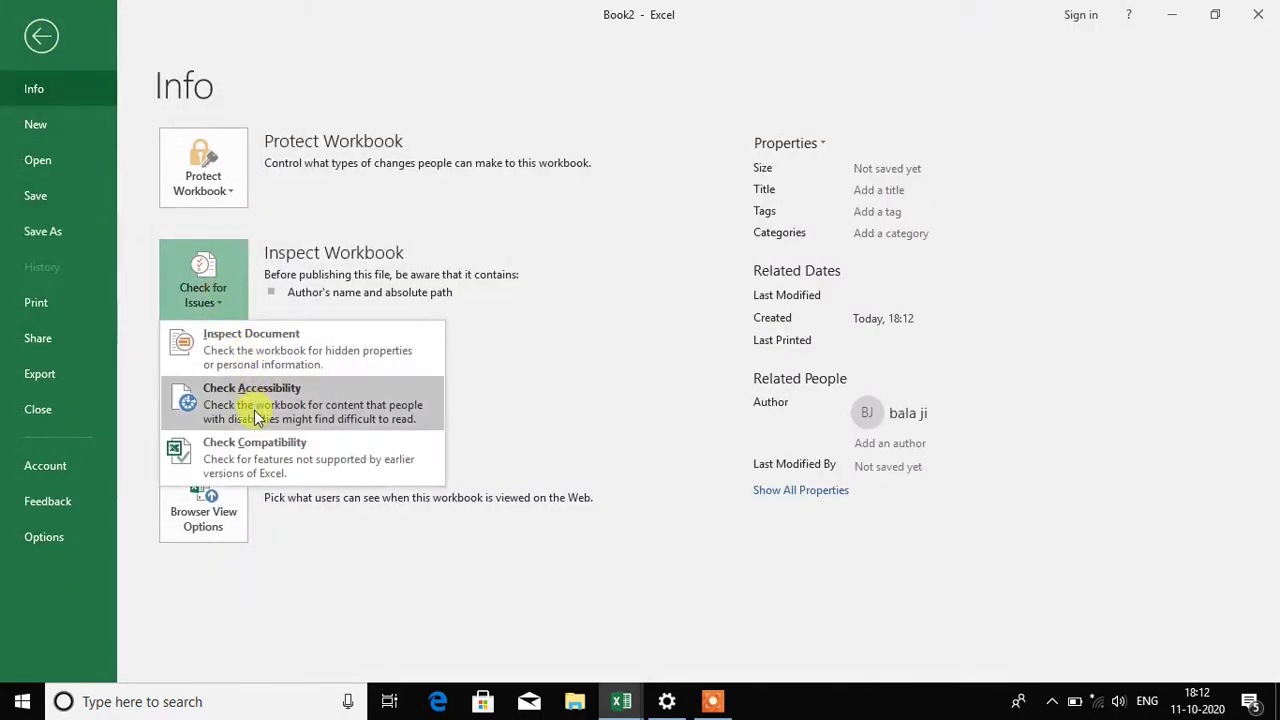
click(254, 412)
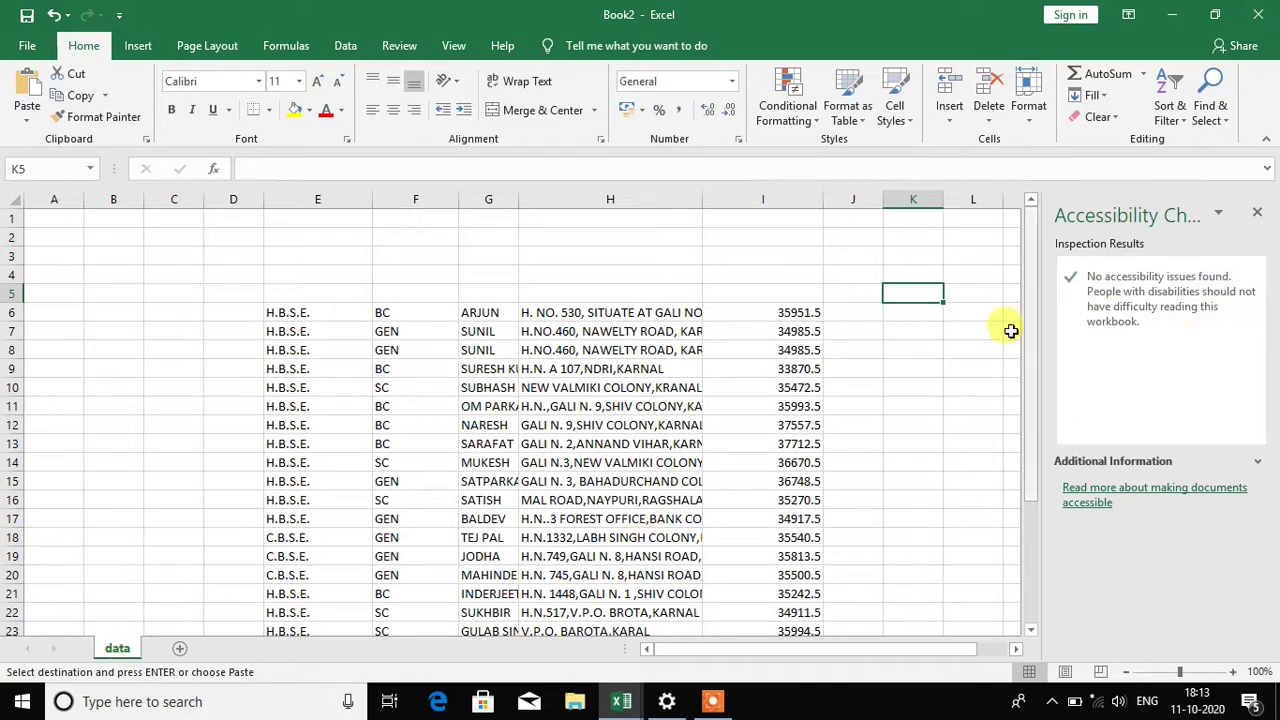
- Select an empty cell right of the data, such as M9, and show the Insert ribbon
click(1019, 652)
click(790, 367)
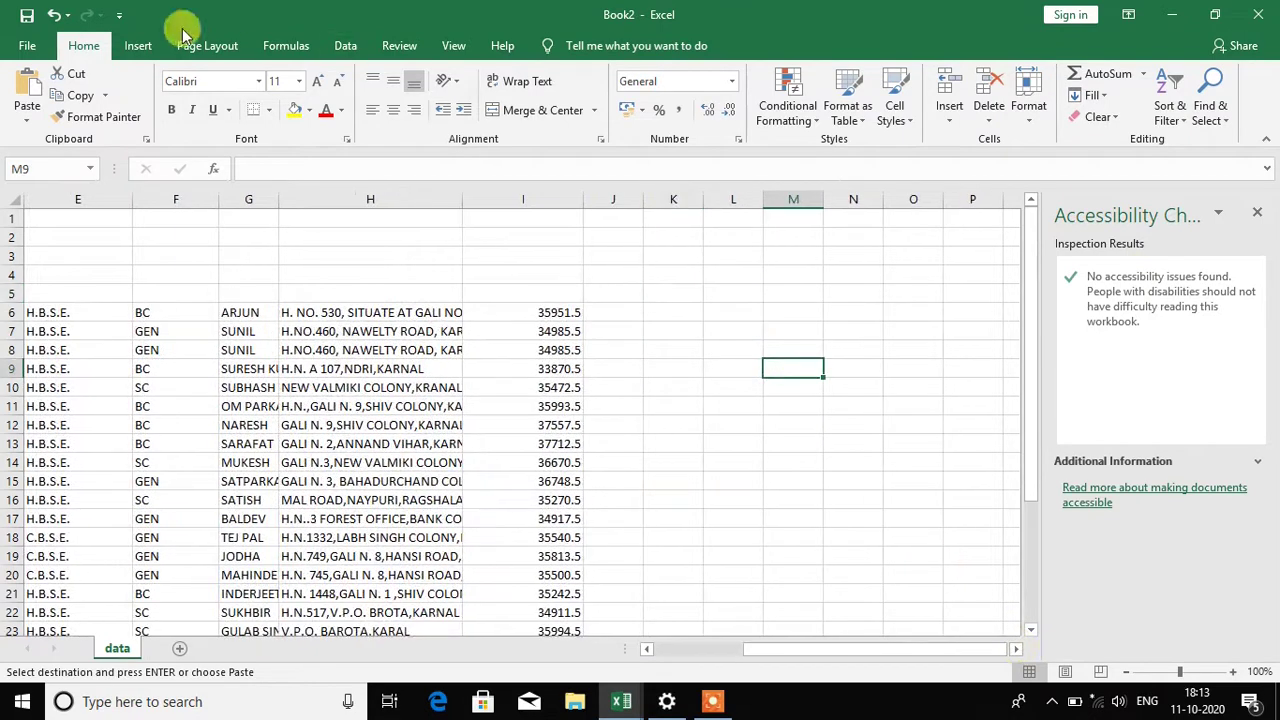
click(138, 46)
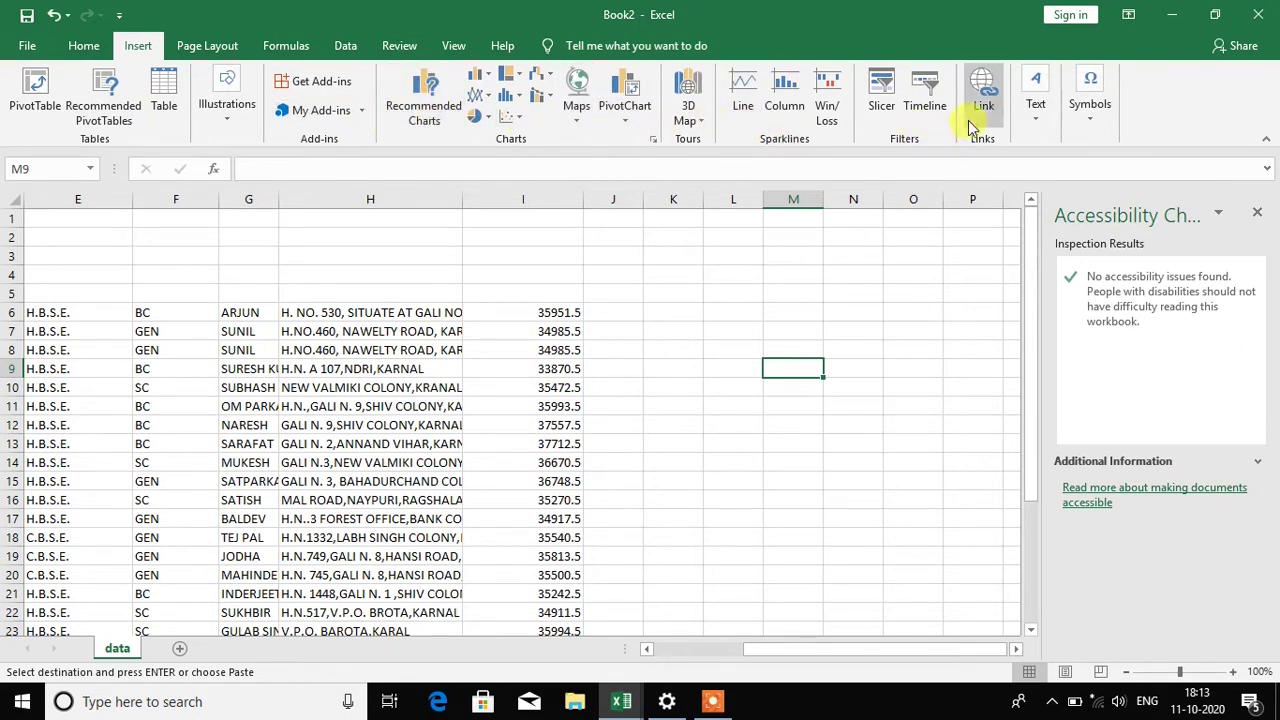
- Browse the pie chart and PivotChart options on the Insert ribbon
click(778, 290)
click(484, 116)
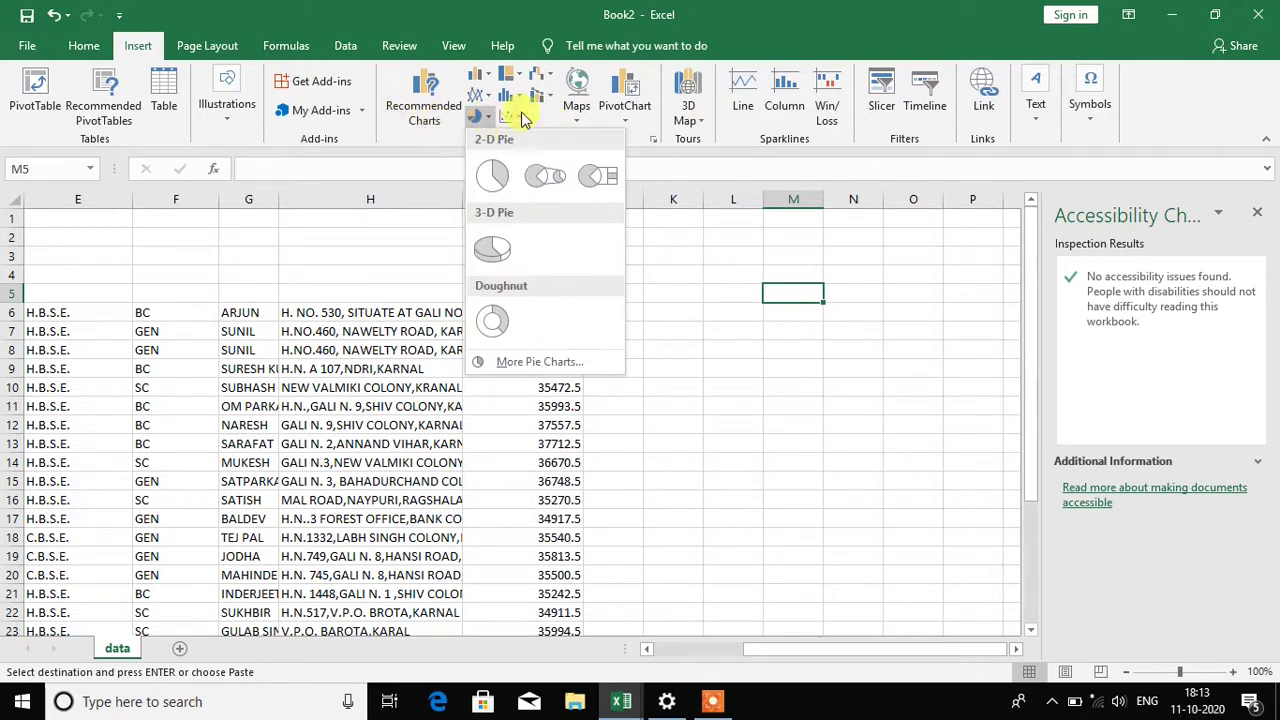
click(622, 117)
click(620, 115)
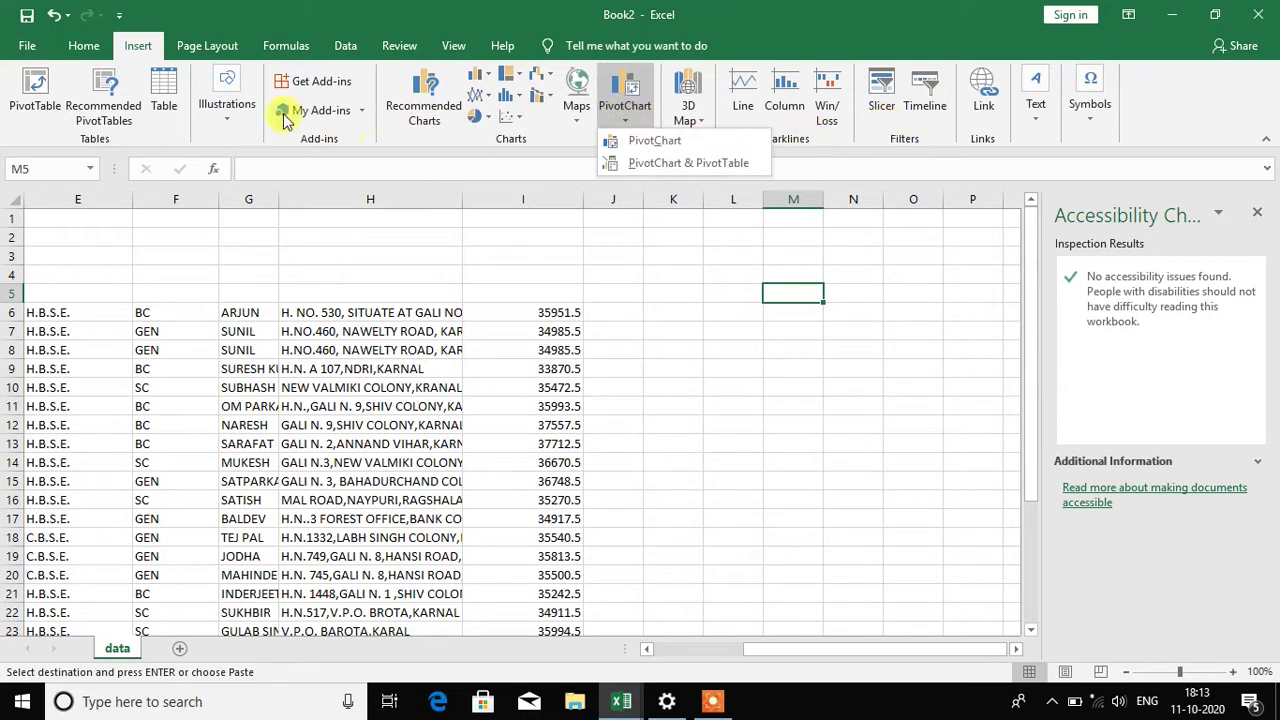
- Draw a Smiley Face shape from Basic Shapes across cells L6–O11
click(232, 125)
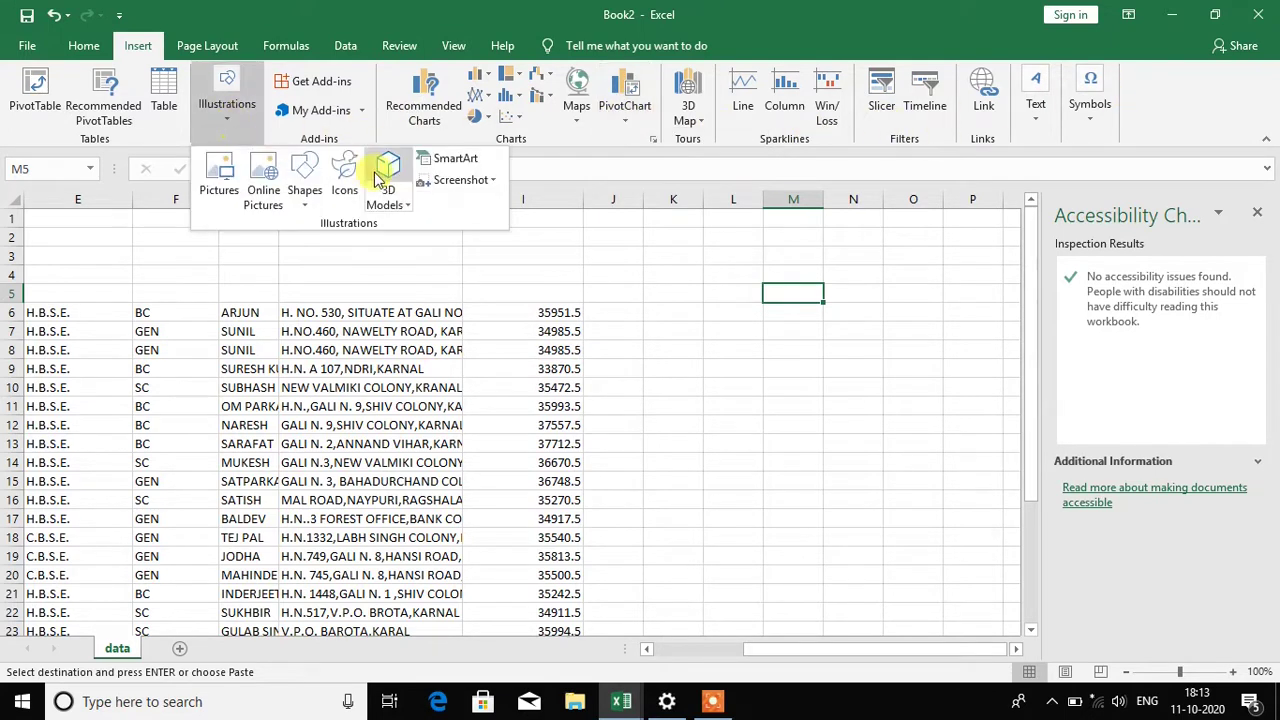
click(305, 190)
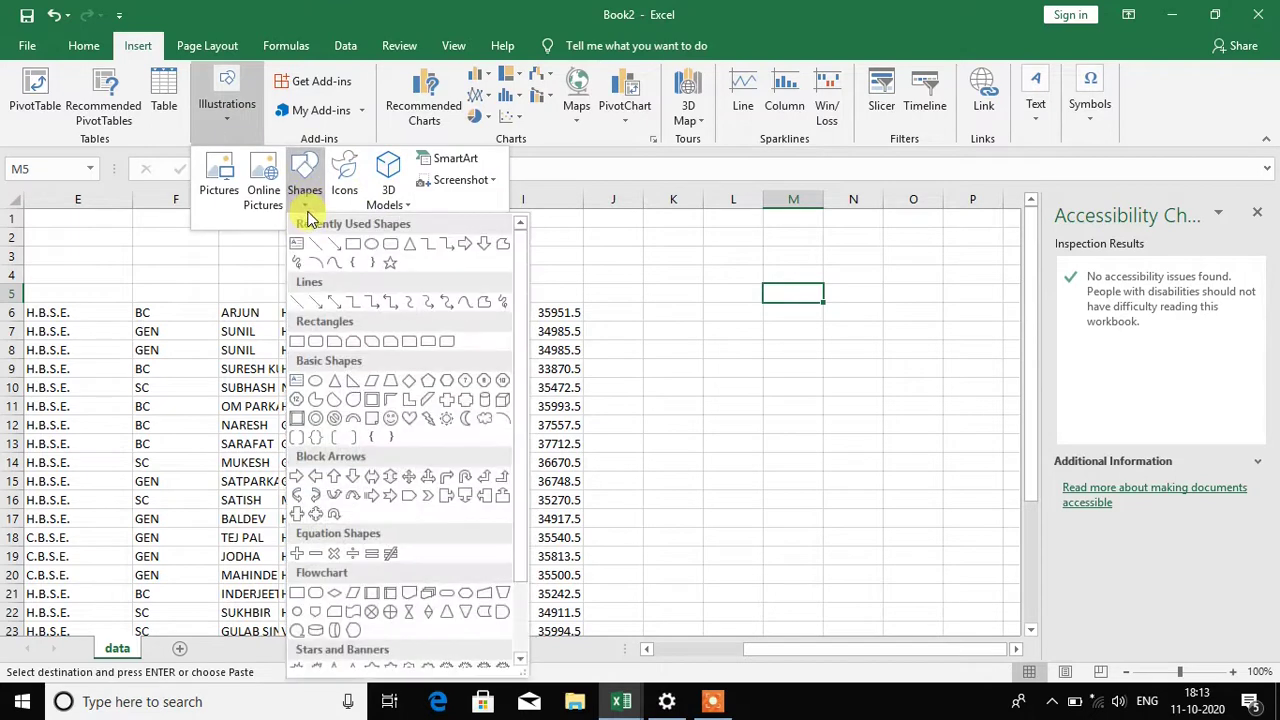
click(390, 418)
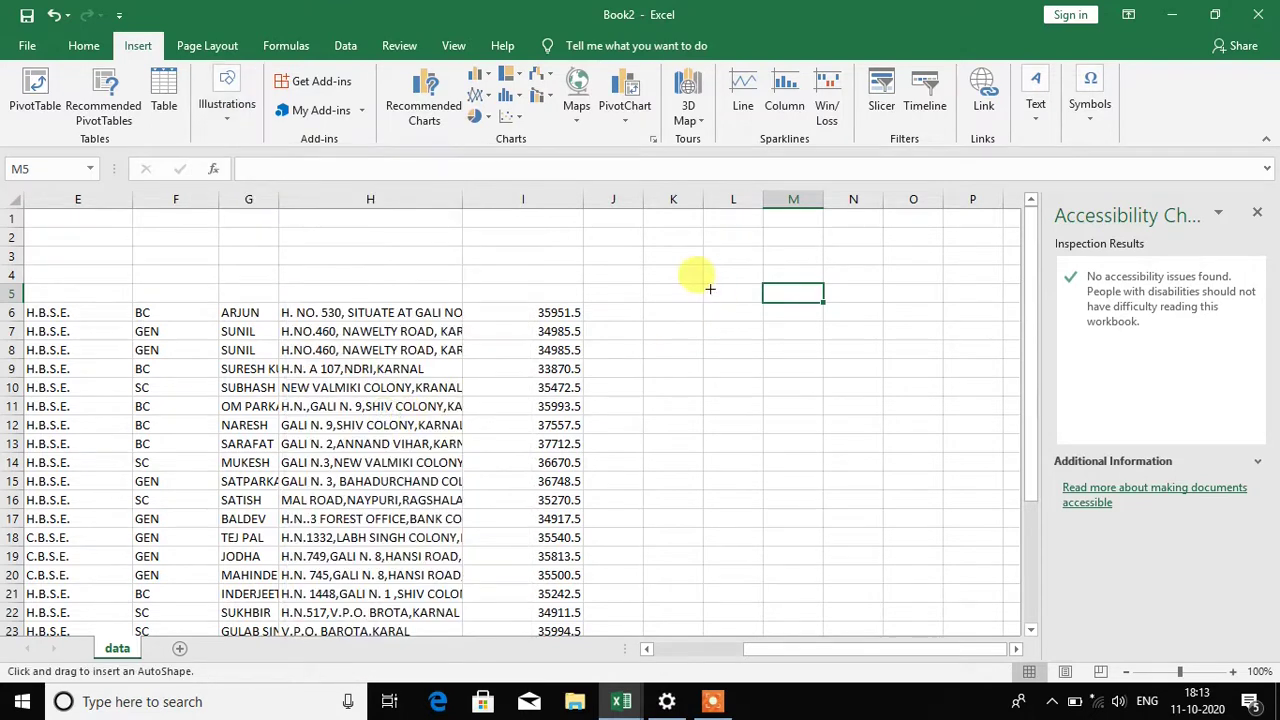
drag(709, 289, 918, 414)
click(815, 497)
click(135, 47)
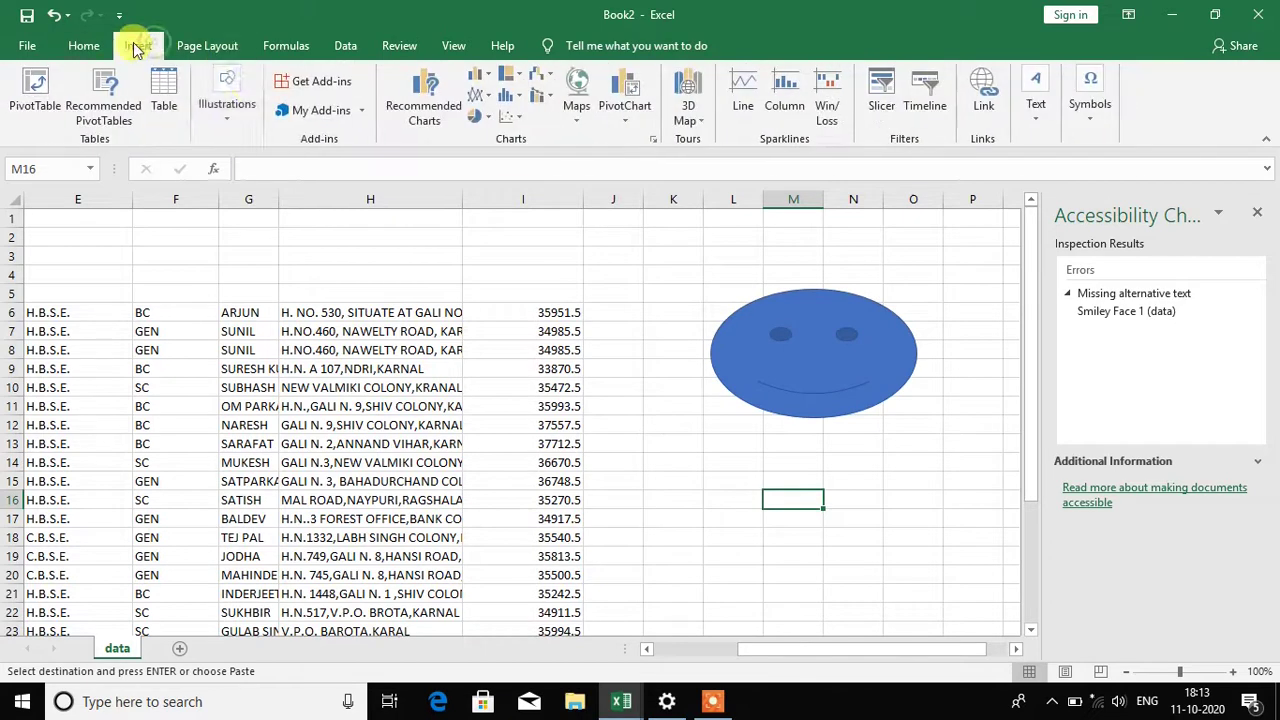
- Draw a Teardrop shape below the smiley face
click(227, 108)
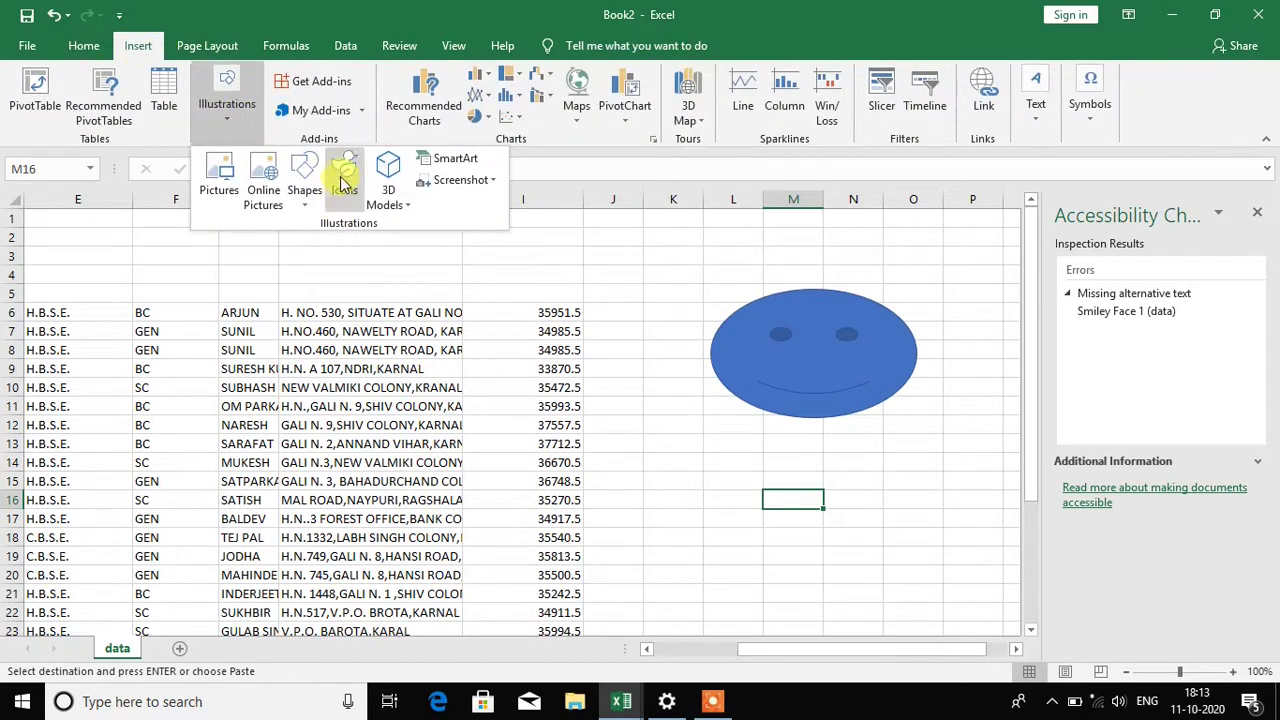
click(305, 185)
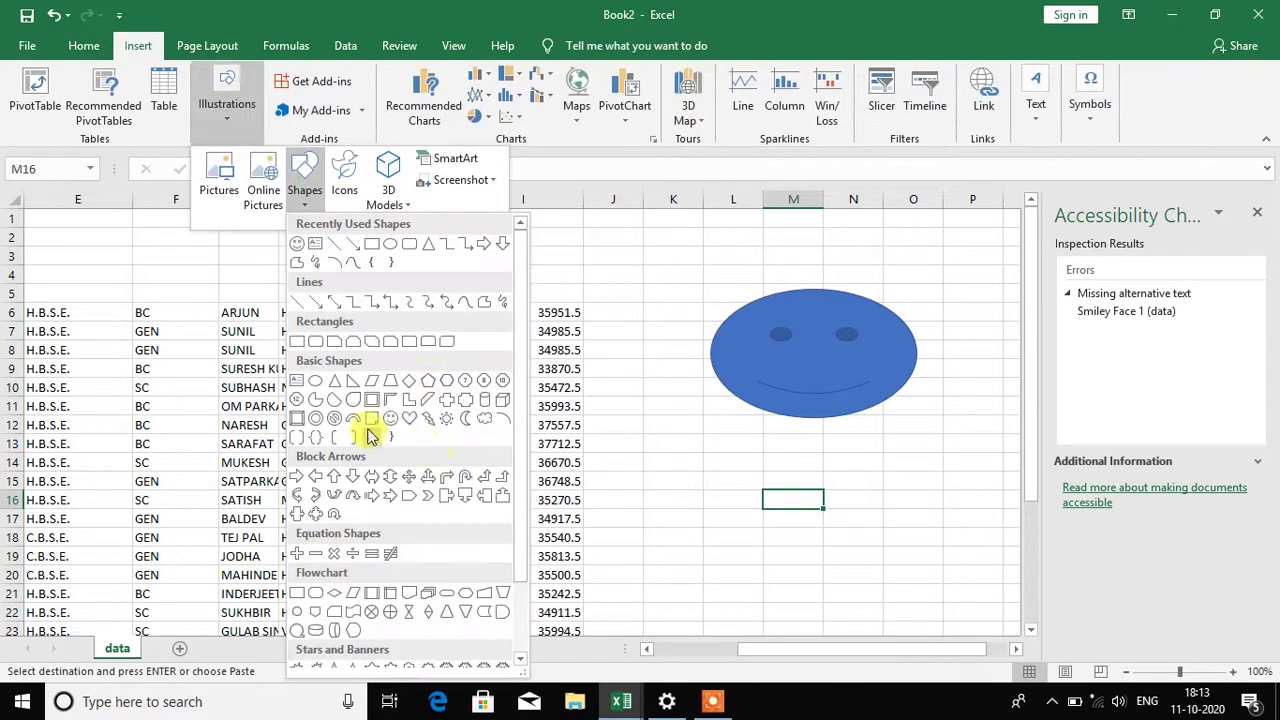
click(347, 404)
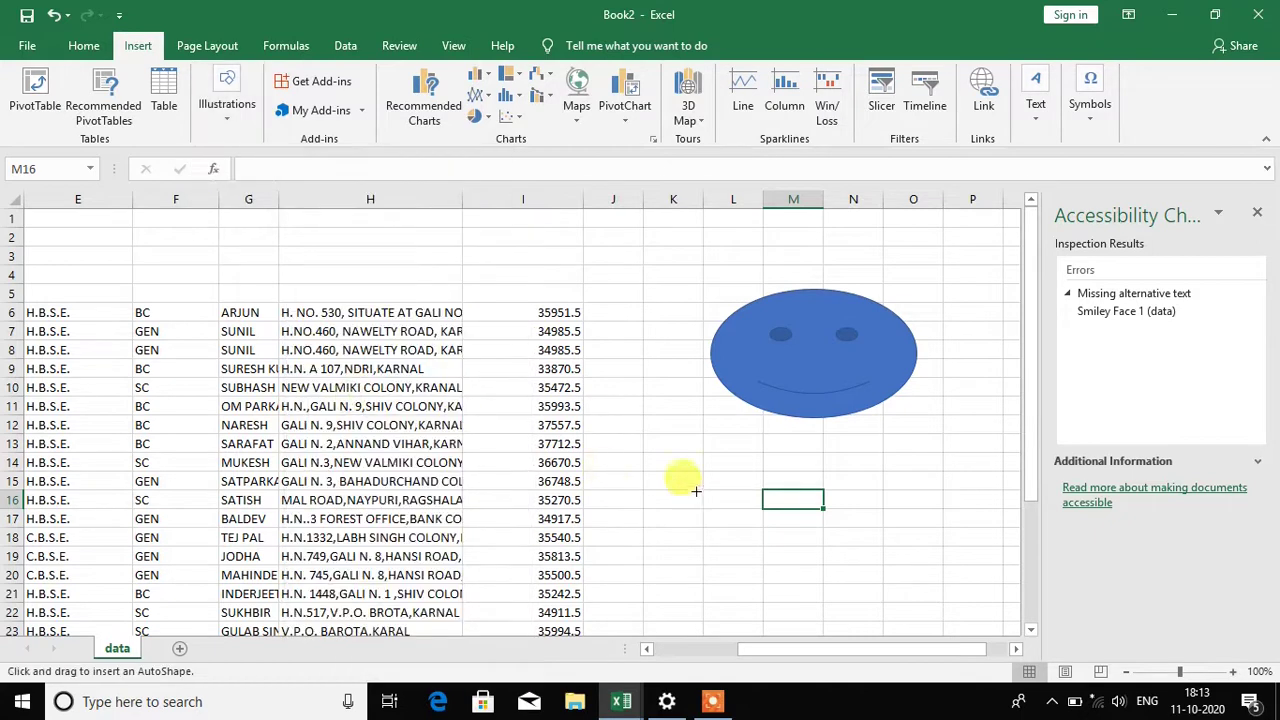
drag(697, 490, 900, 582)
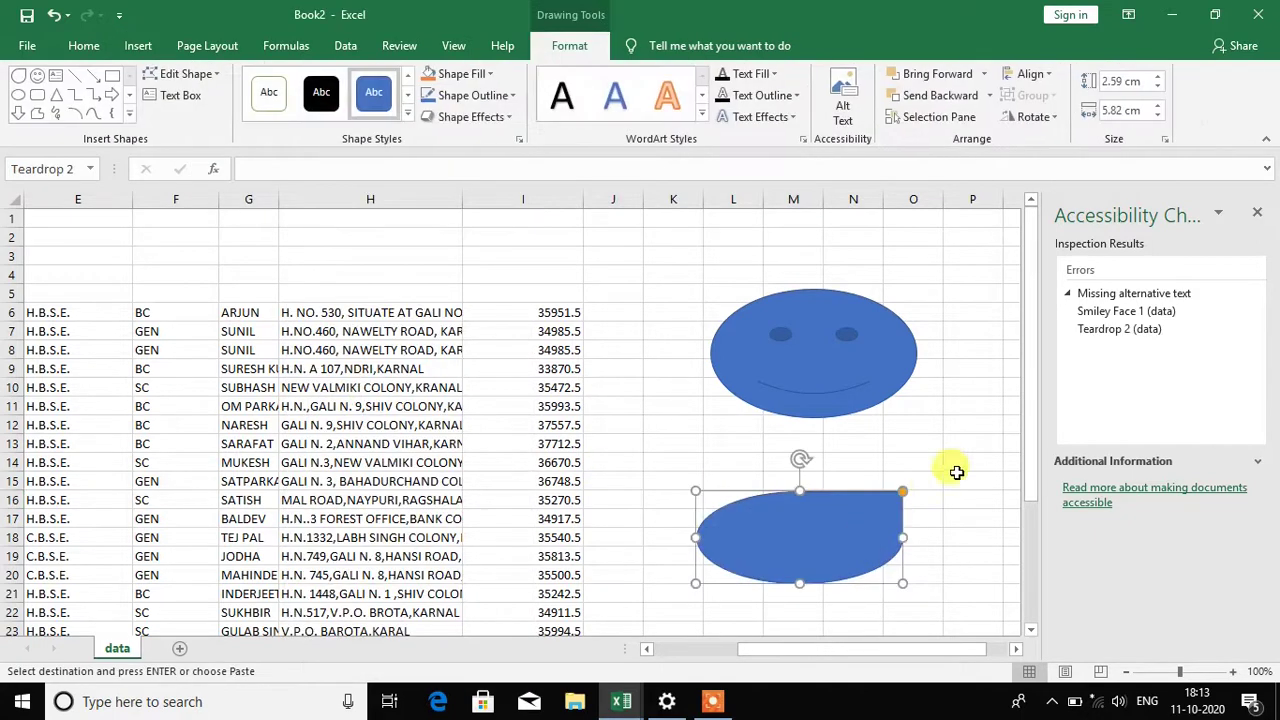
click(950, 424)
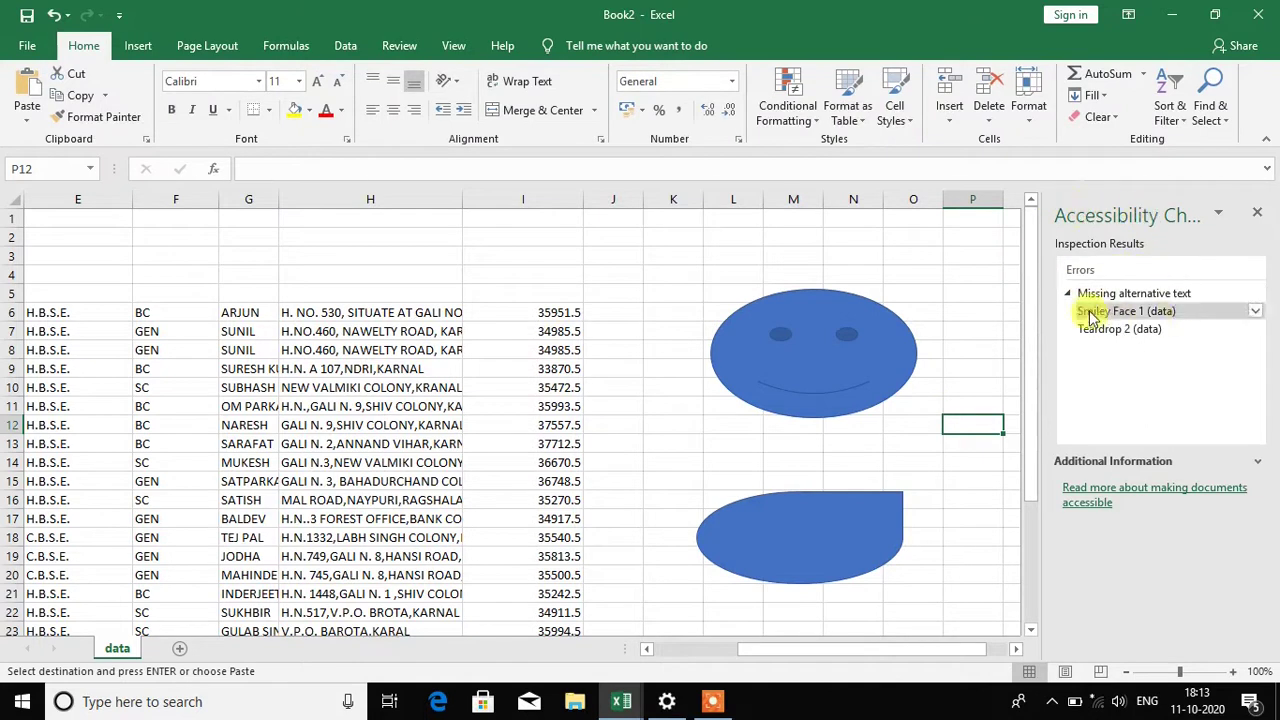
mouse_move(1080, 270)
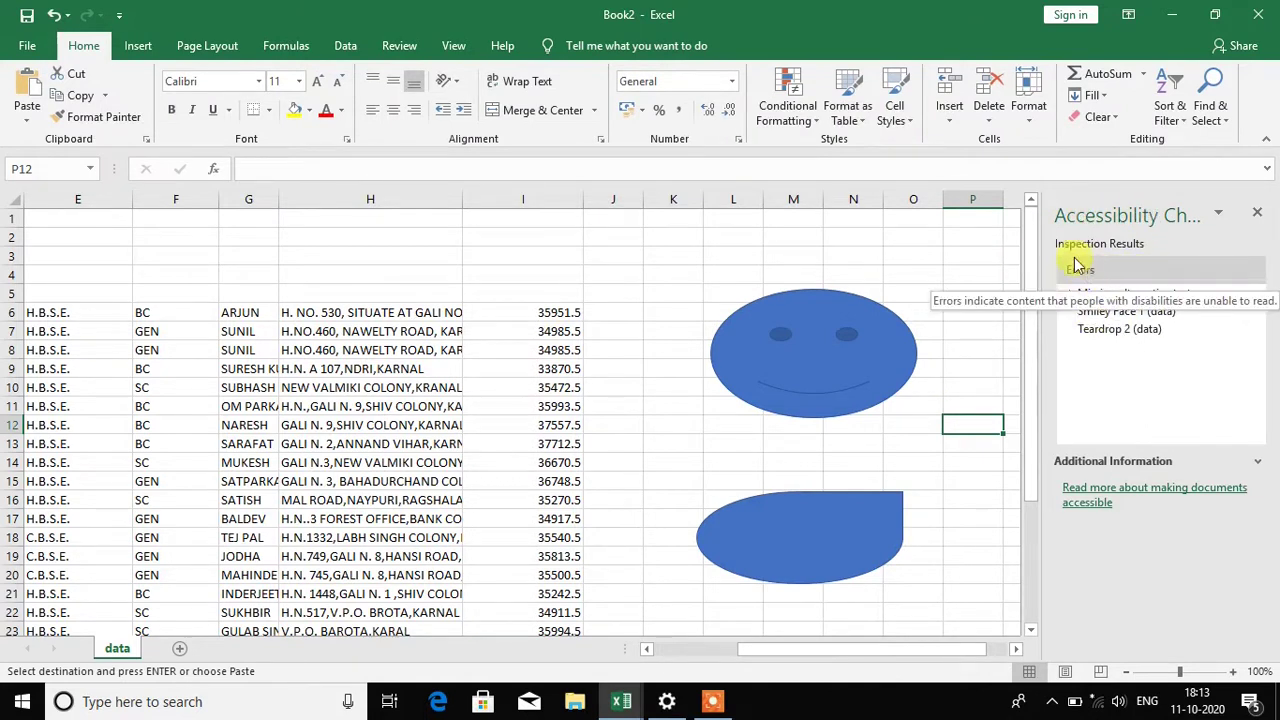
- Close the old results and rerun the accessibility check, flagging both shapes for missing alt text
click(1262, 216)
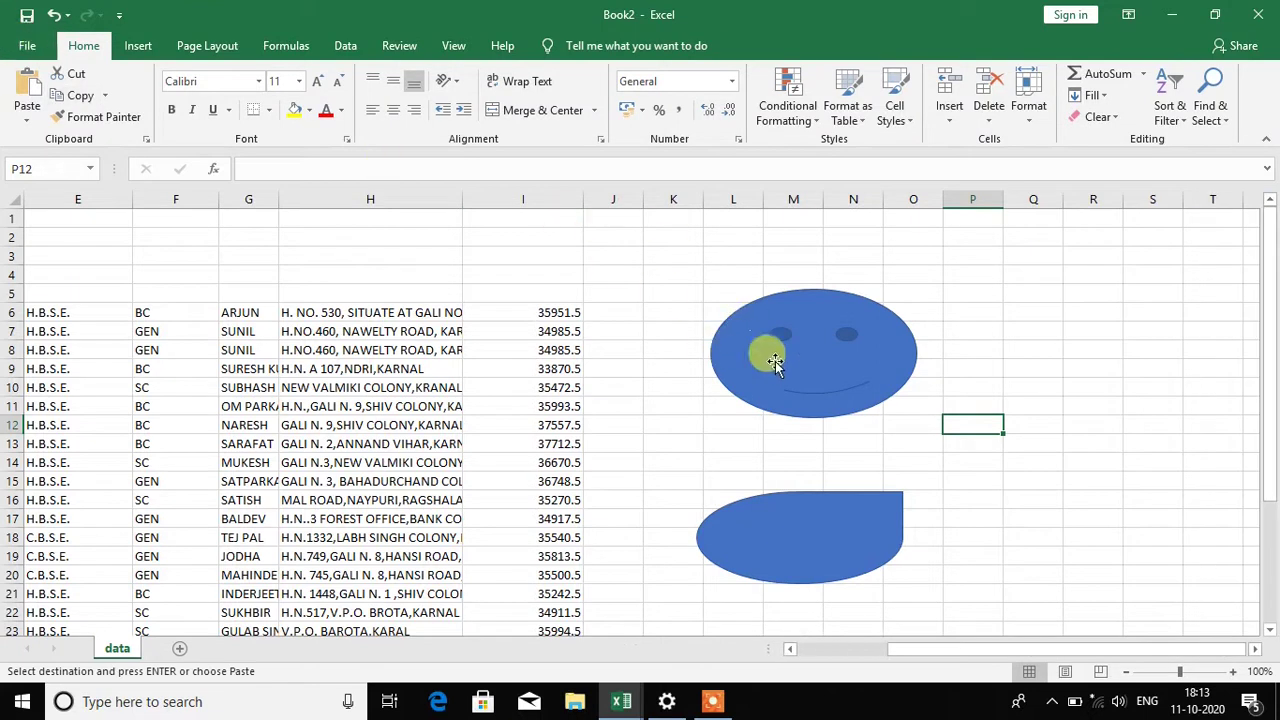
click(1050, 352)
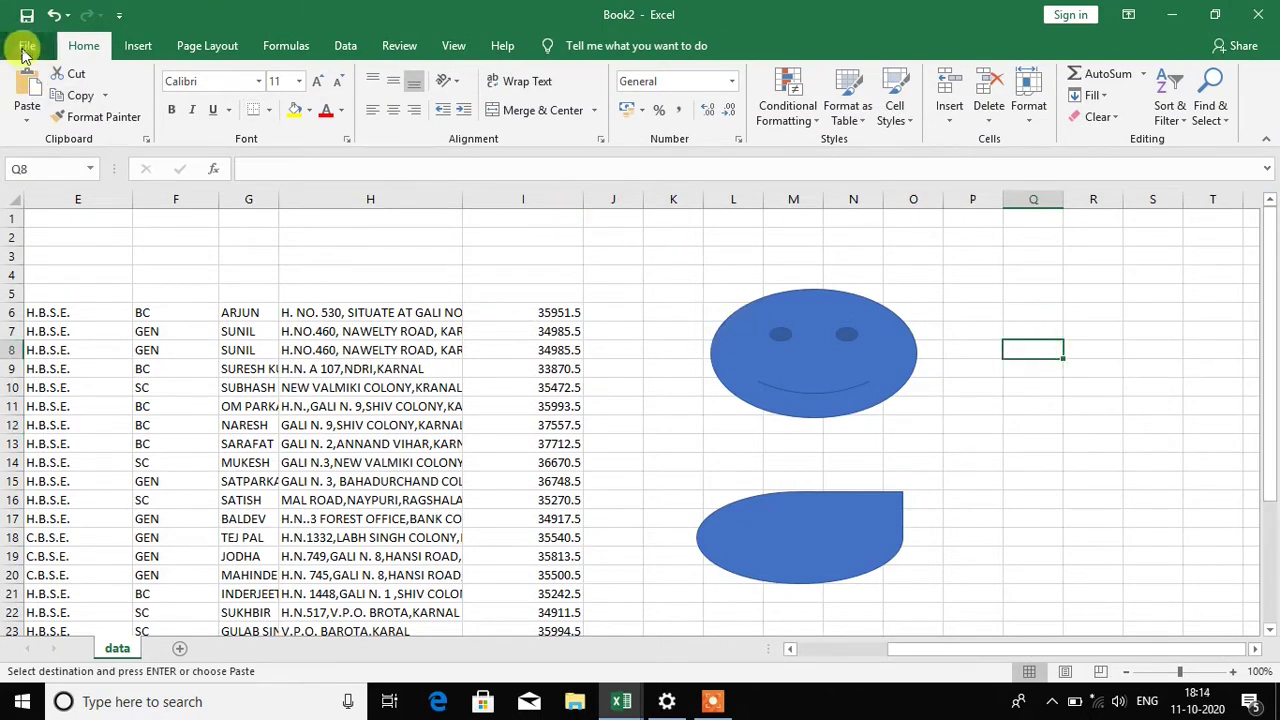
click(27, 45)
click(205, 297)
click(272, 410)
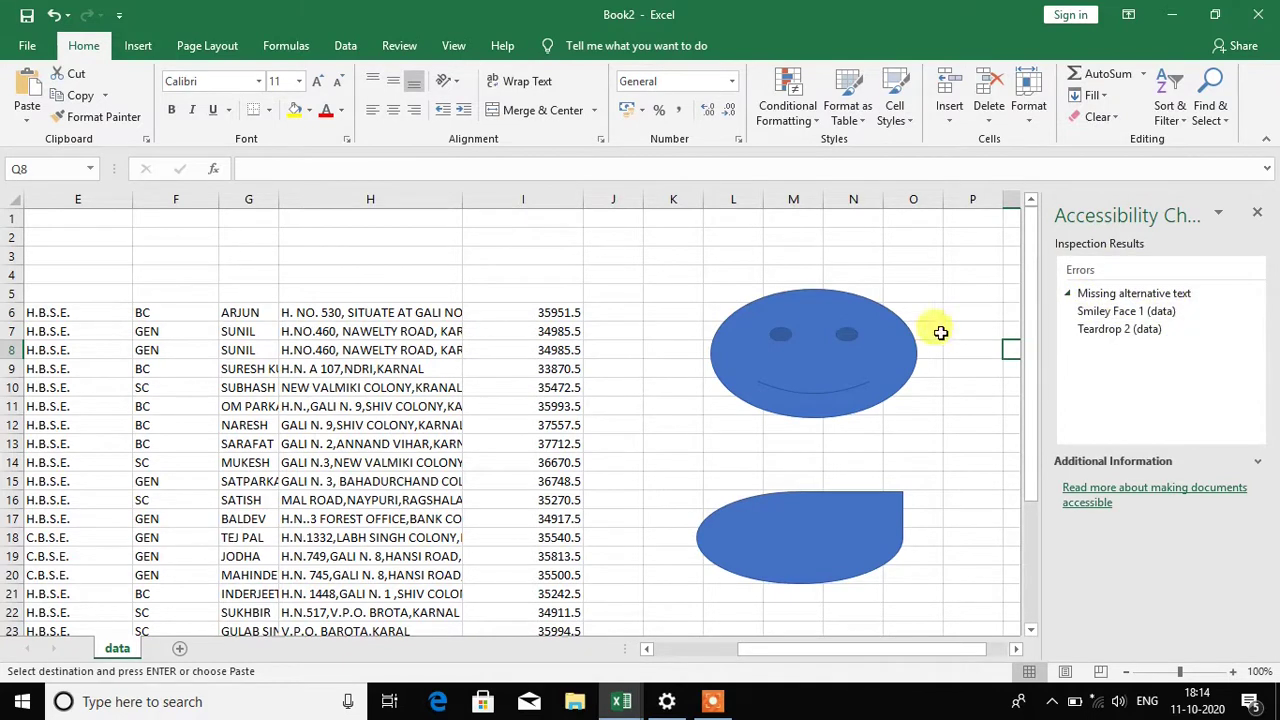
- Give Smiley Face 1 the alternative text 'computer' via the checker's Add a description fix
click(857, 343)
click(803, 513)
click(823, 357)
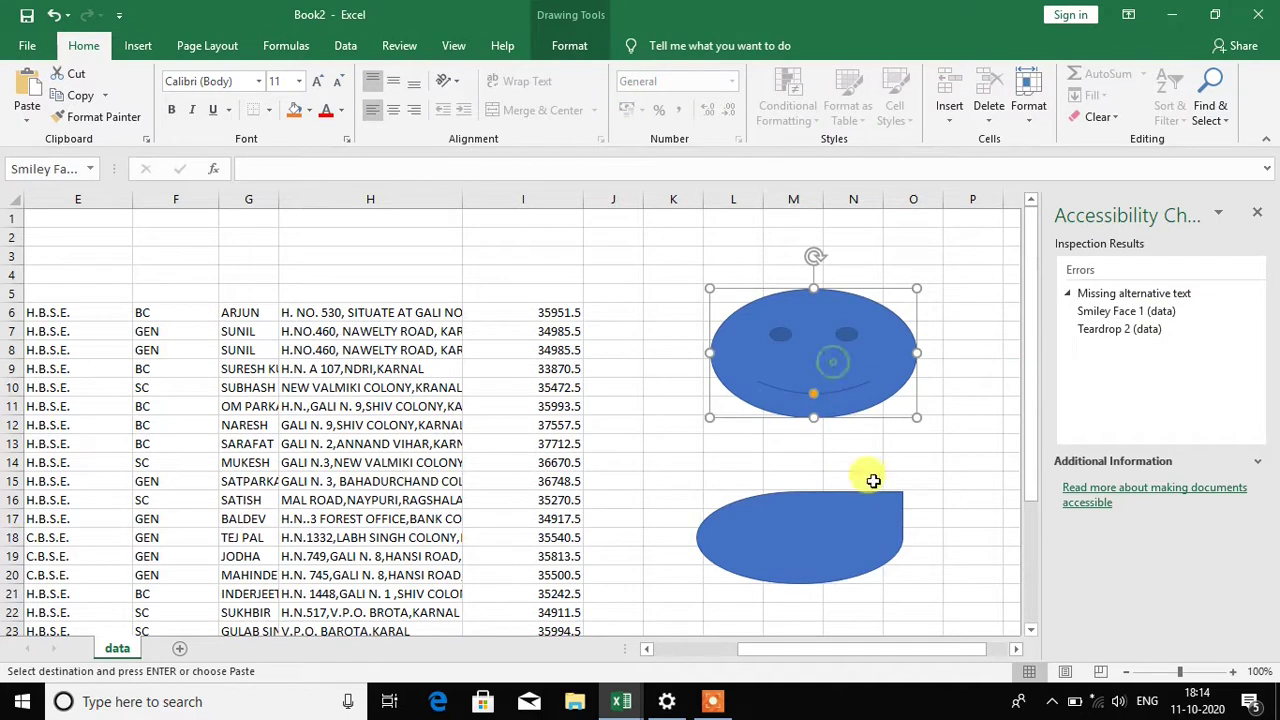
click(1254, 311)
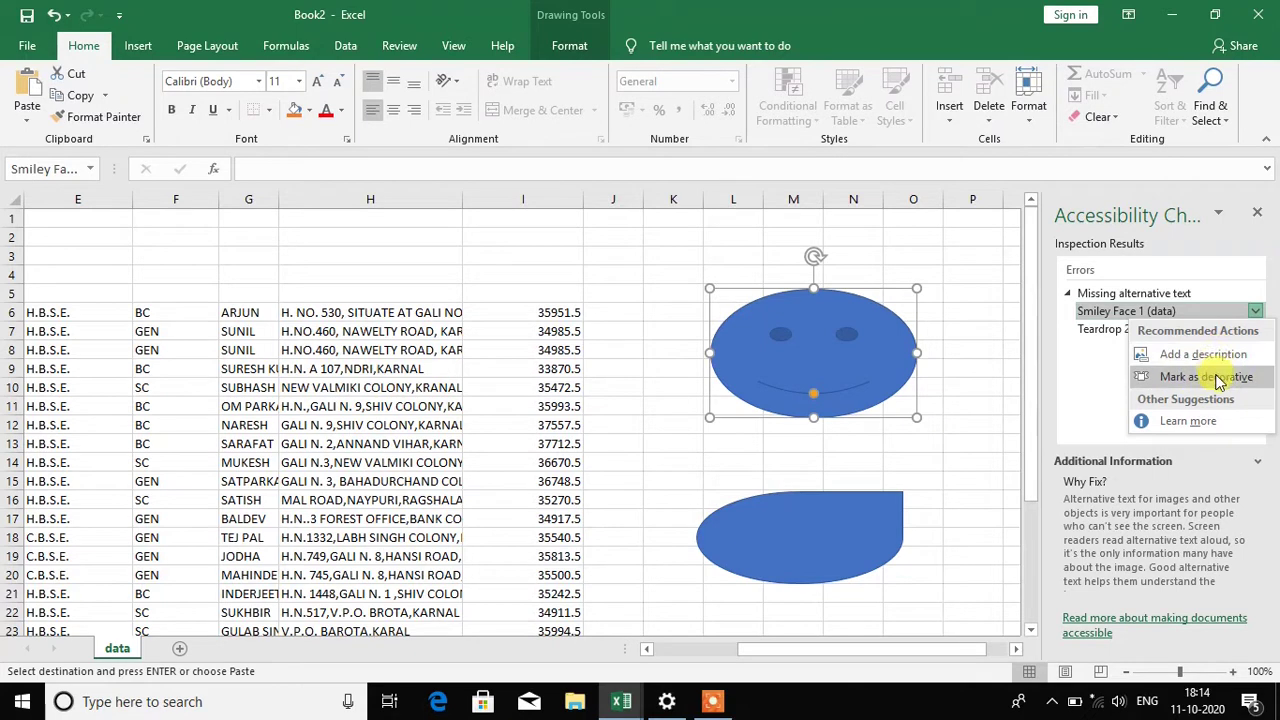
click(1217, 355)
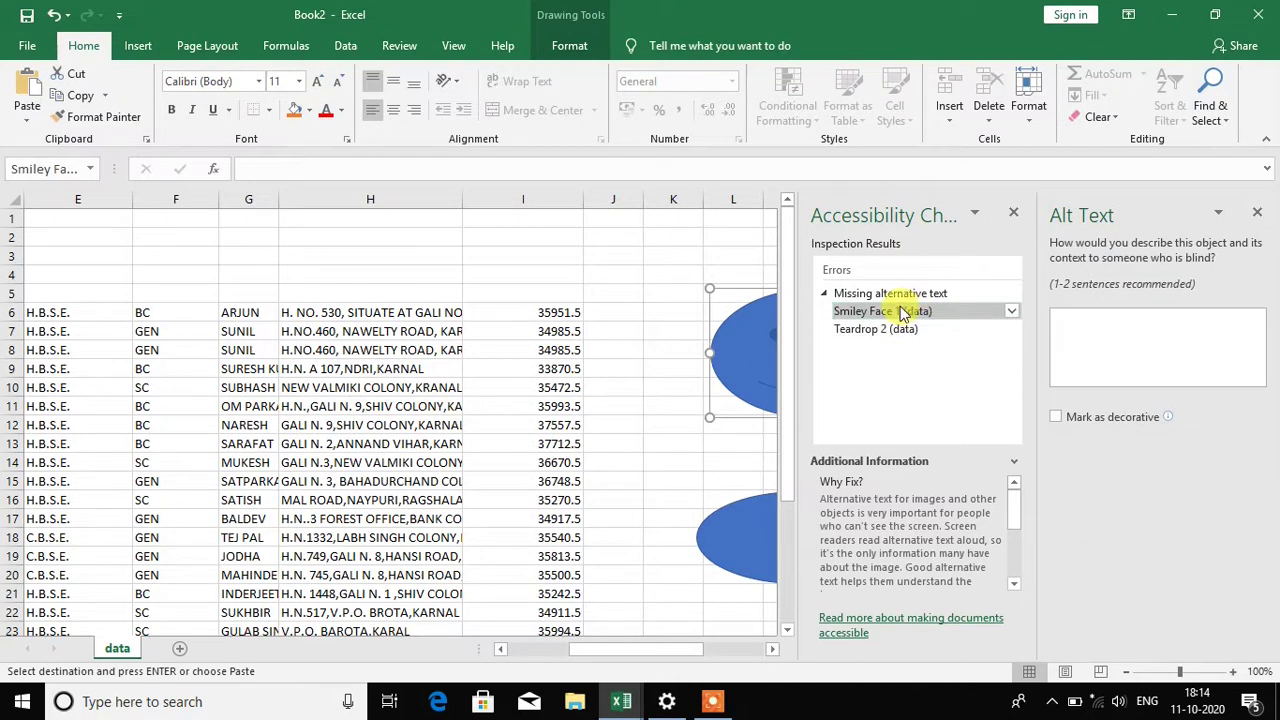
click(1090, 333)
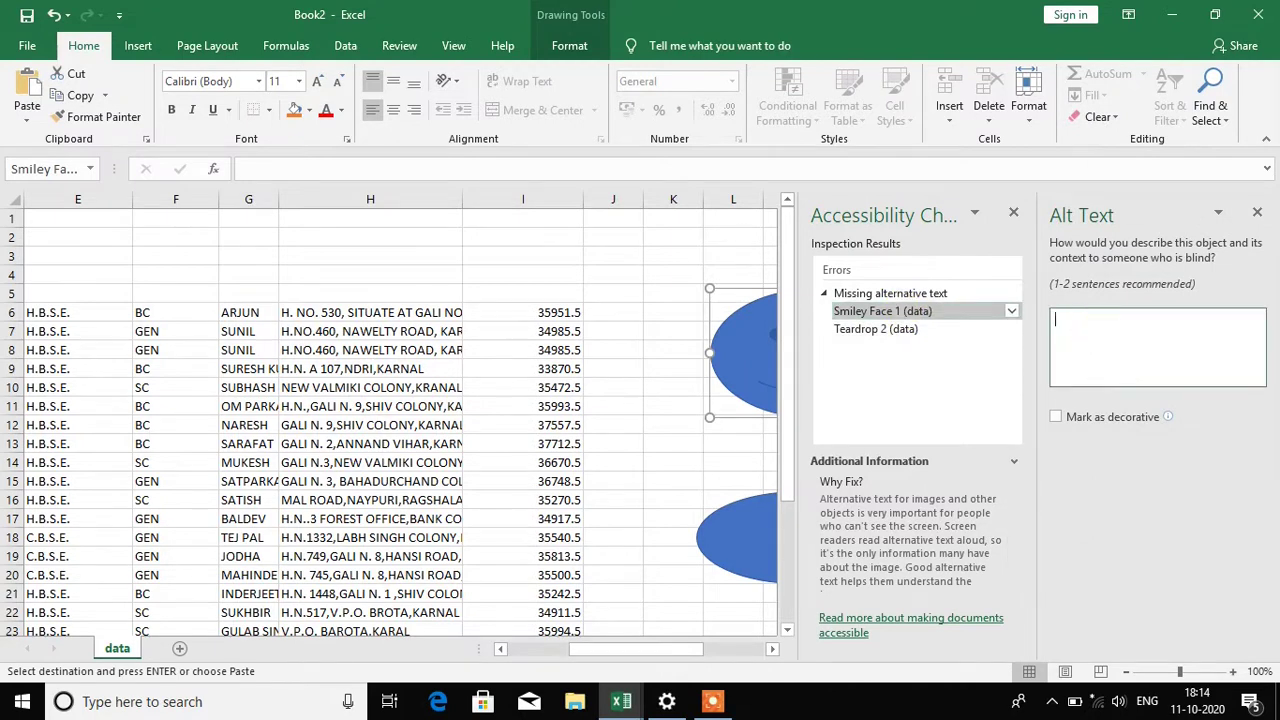
text(qererfr)
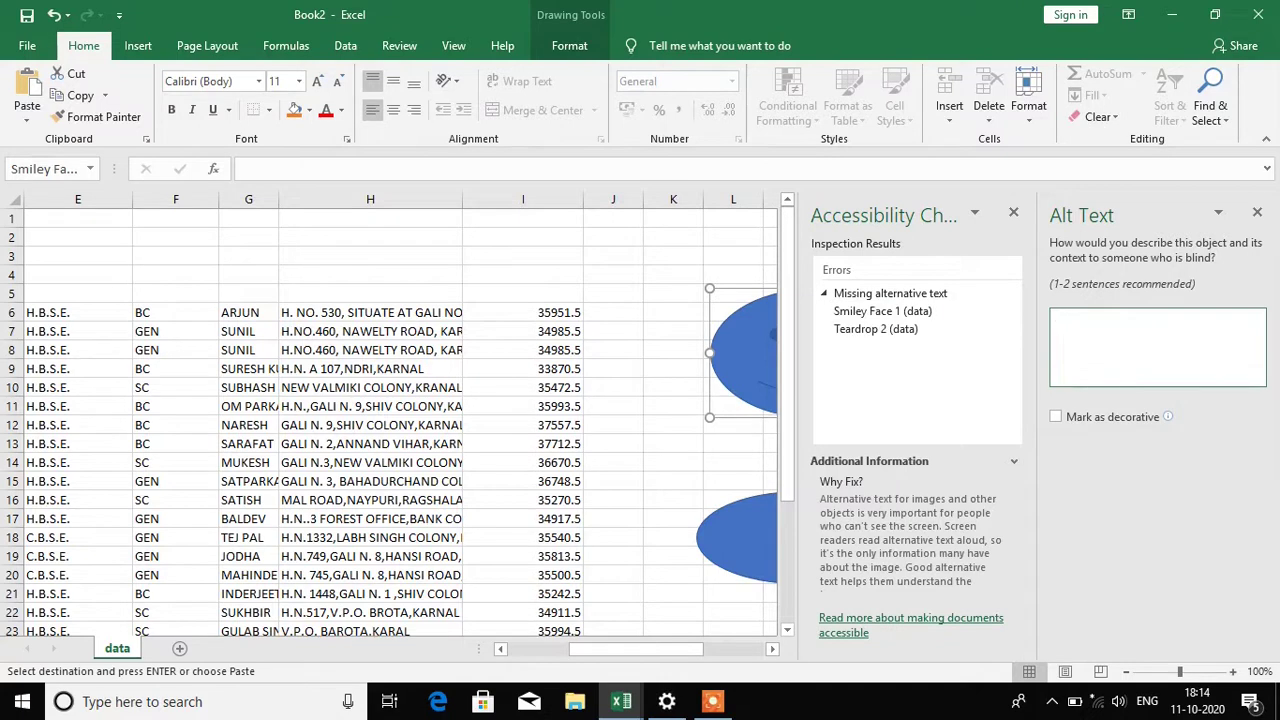
text(computer)
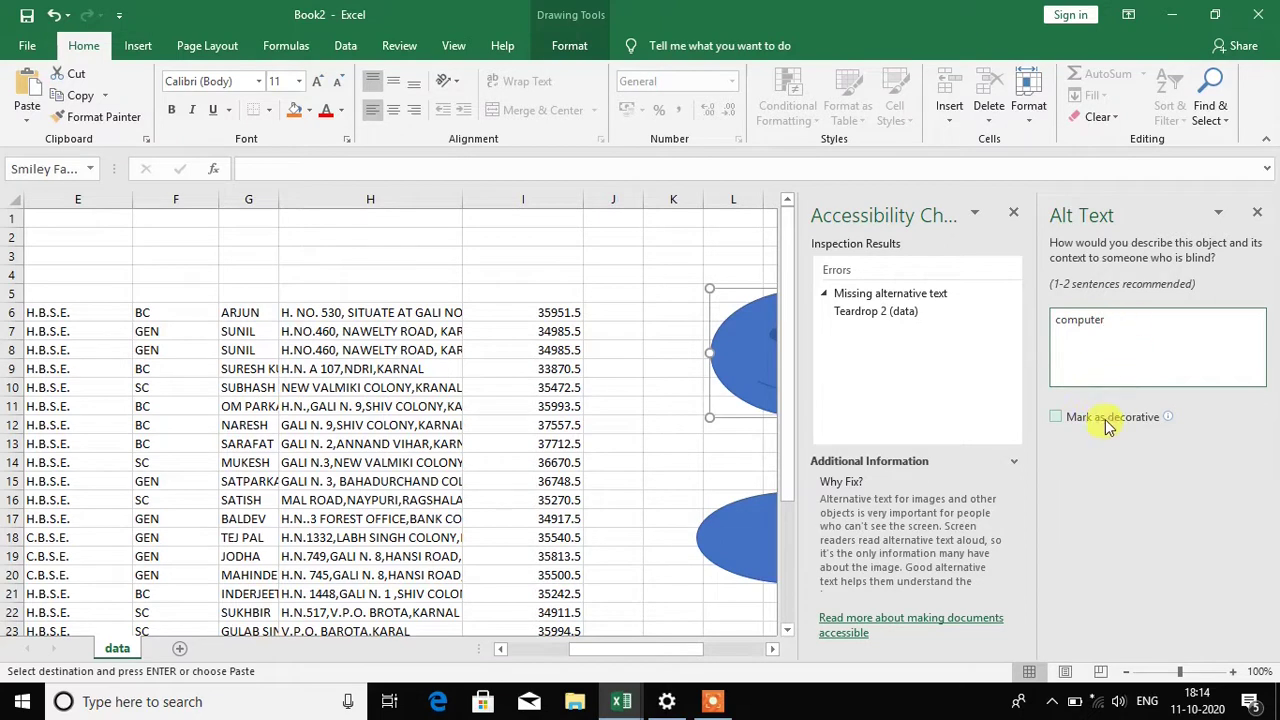
click(1257, 212)
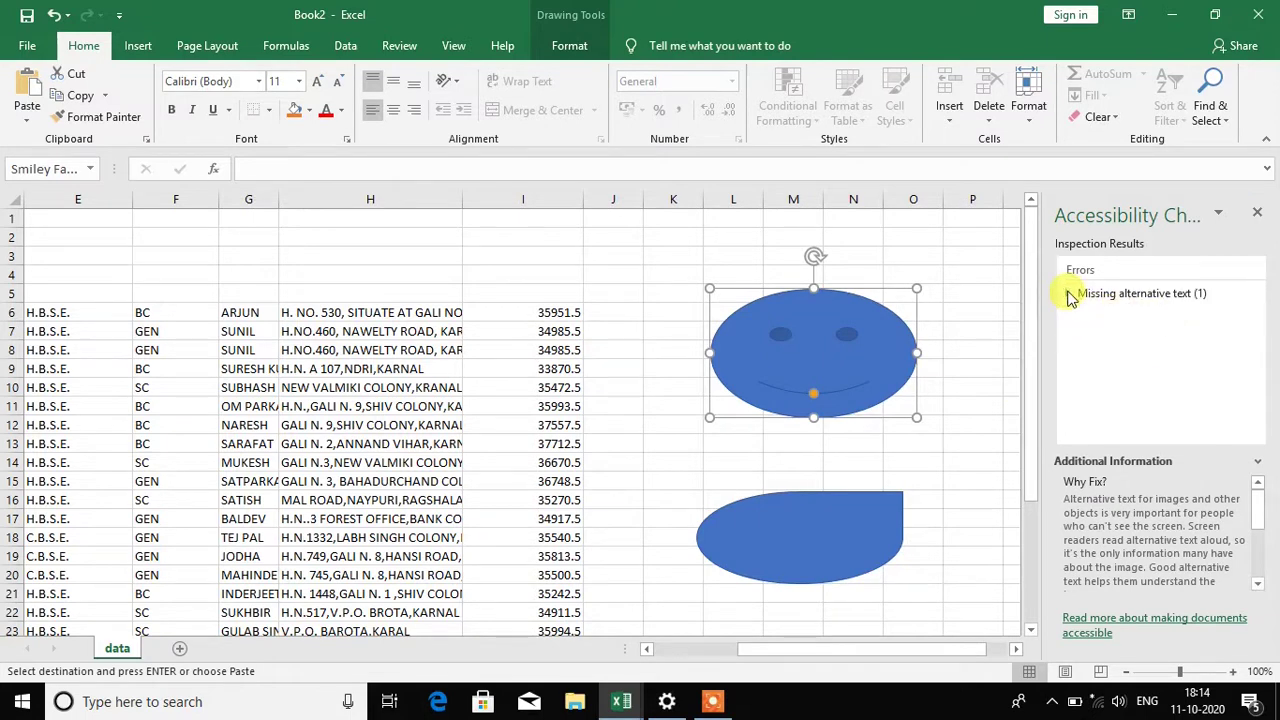
- Mark Teardrop 2 as decorative from the checker's recommended fixes
click(1010, 331)
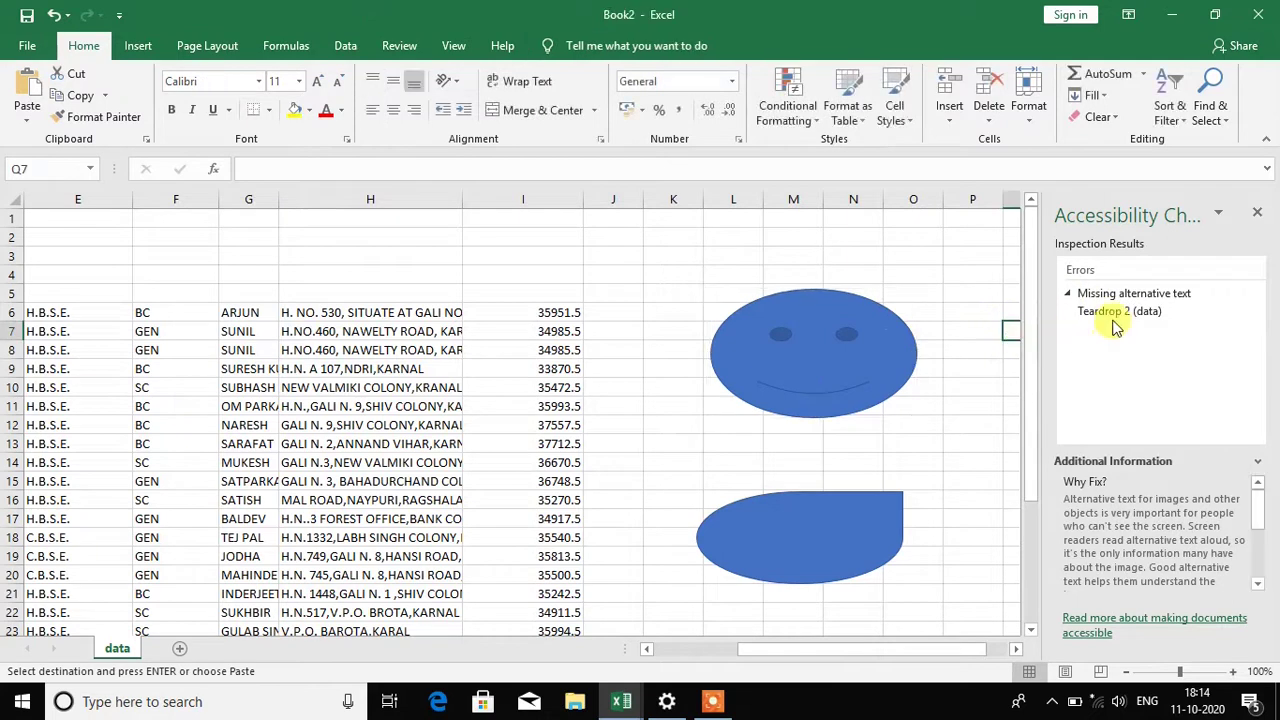
click(1256, 316)
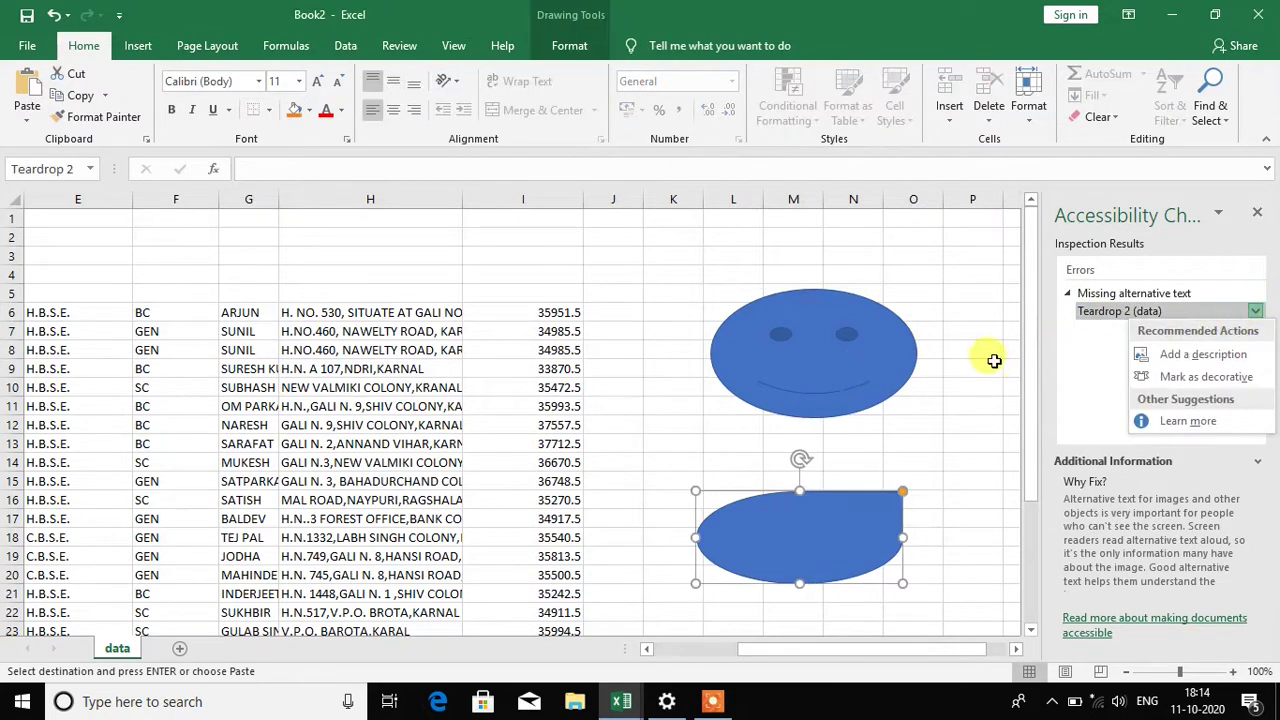
click(875, 365)
click(1255, 311)
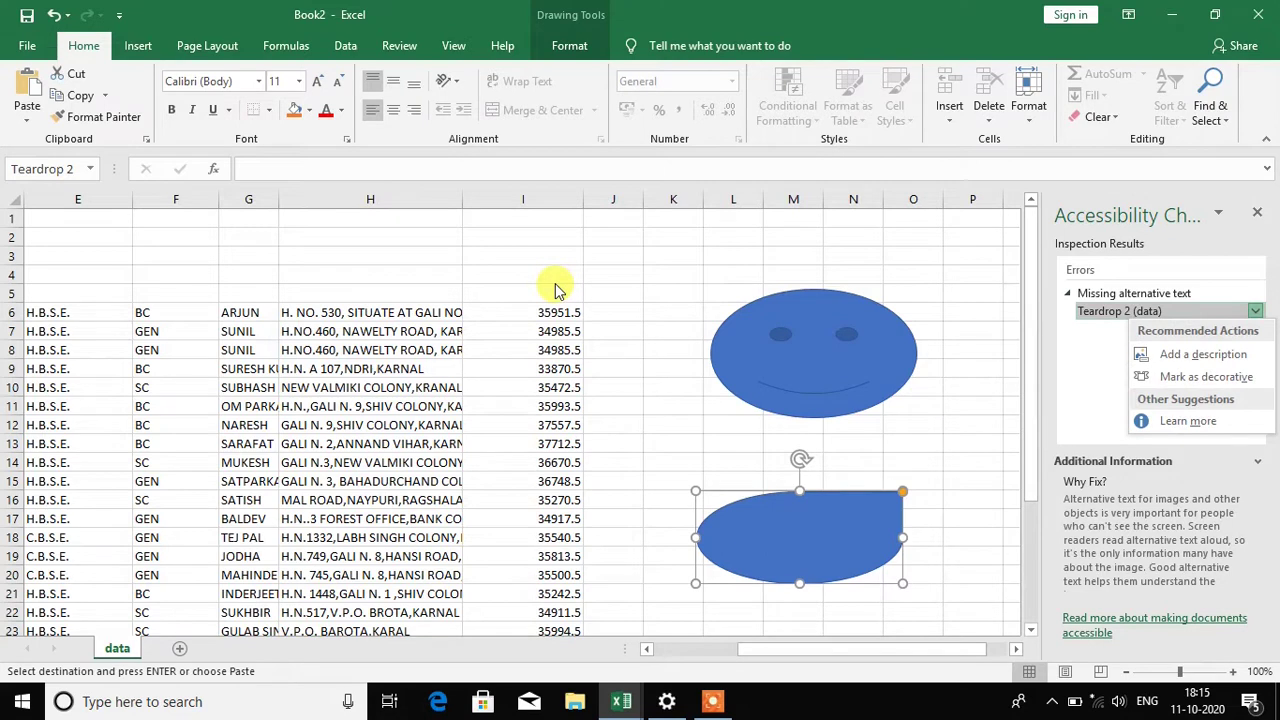
click(829, 300)
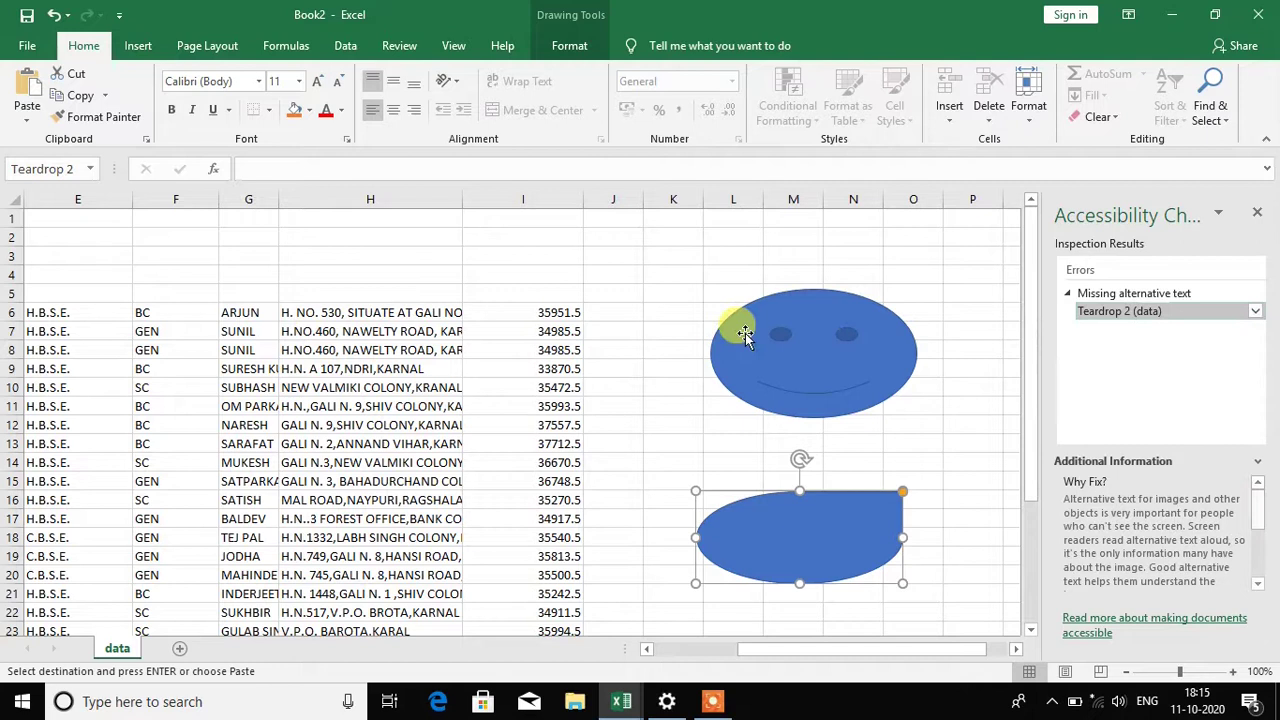
click(838, 348)
click(797, 514)
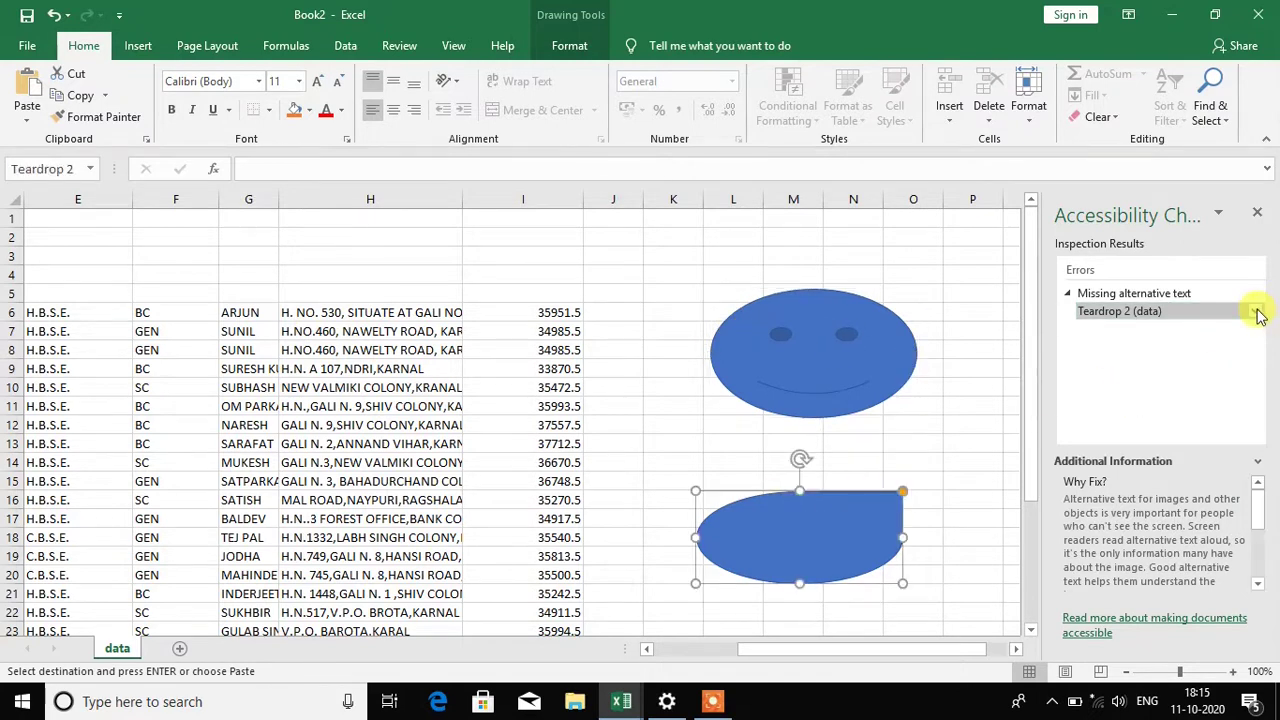
click(1257, 312)
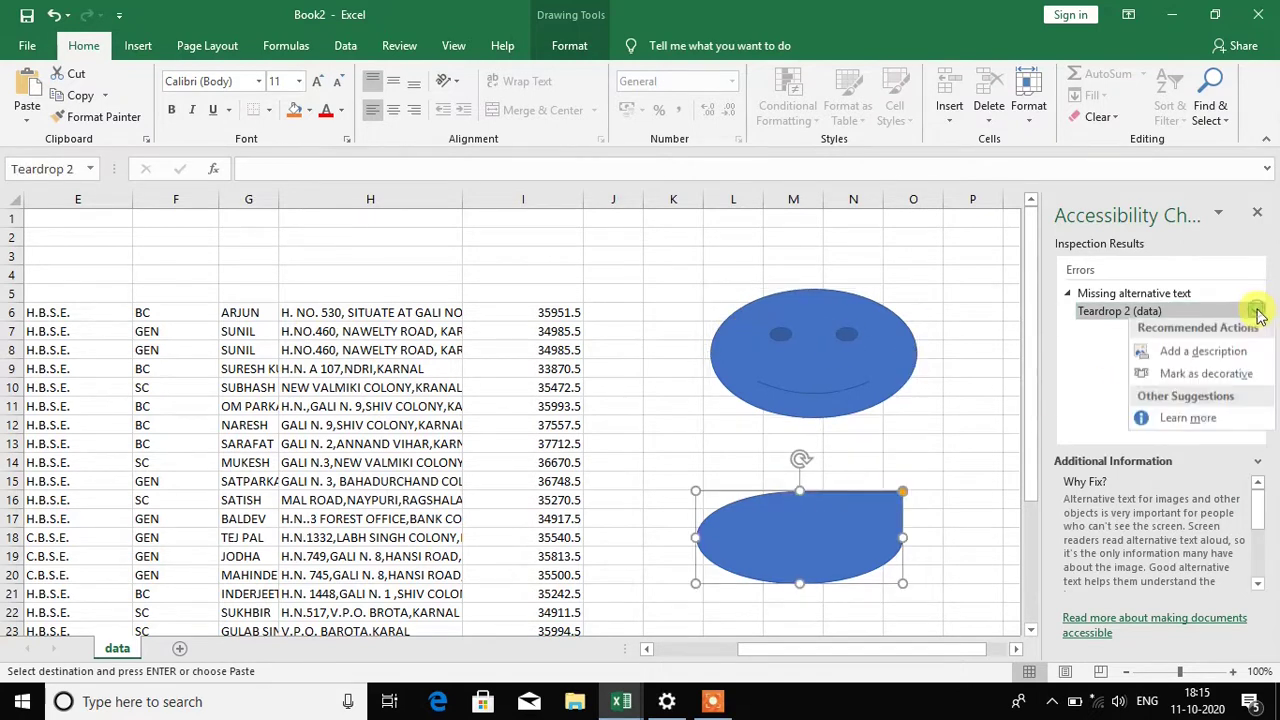
click(1196, 378)
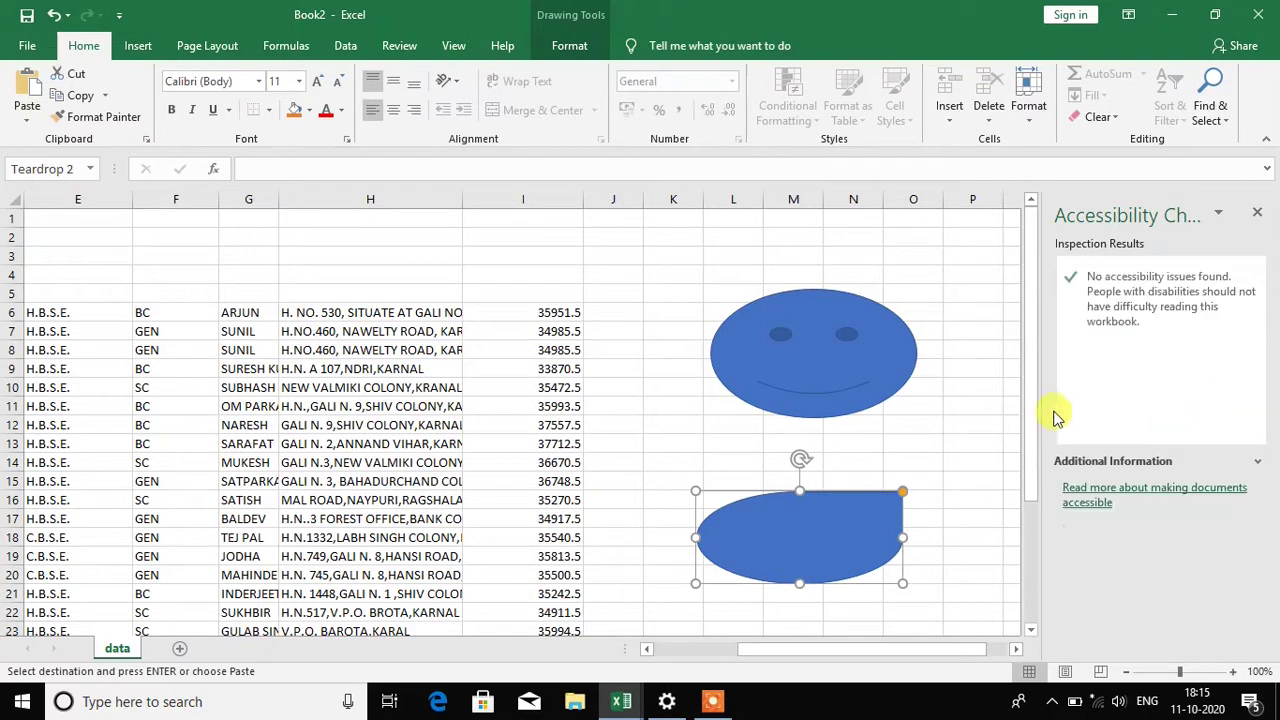
- Confirm no accessibility issues remain, close the results pane, and select cell K3
click(950, 444)
click(816, 395)
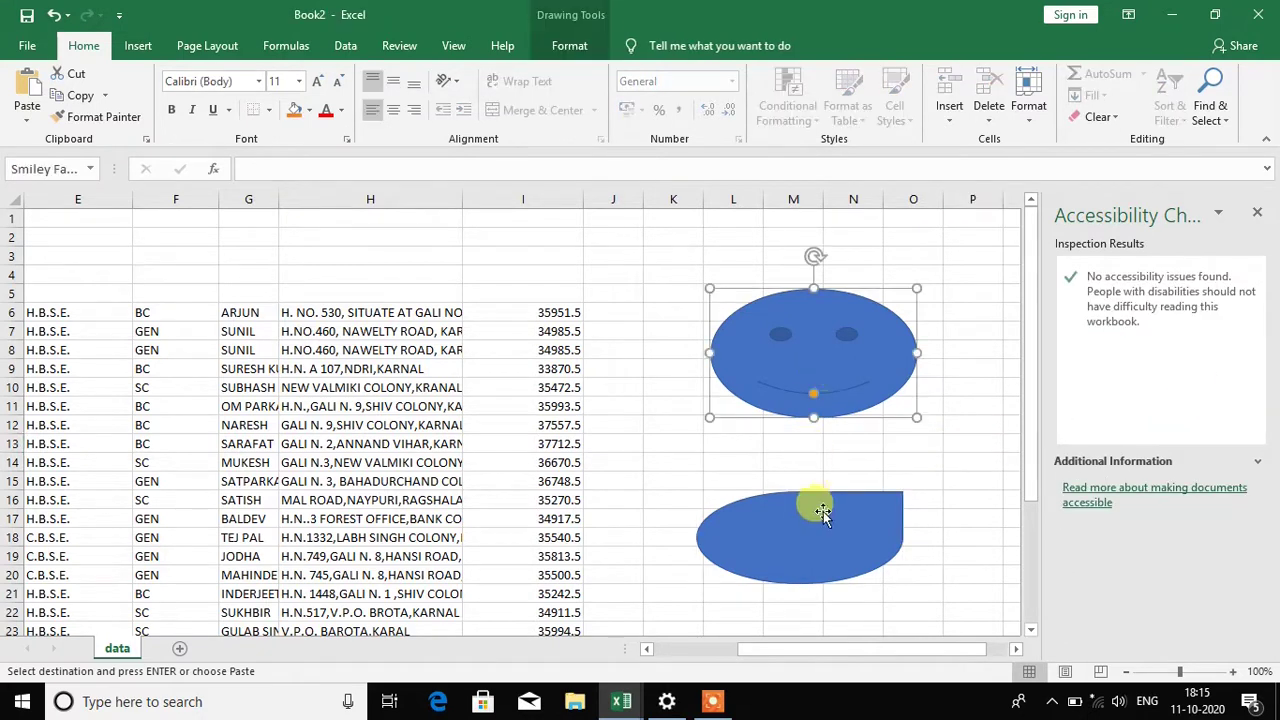
click(823, 520)
click(953, 408)
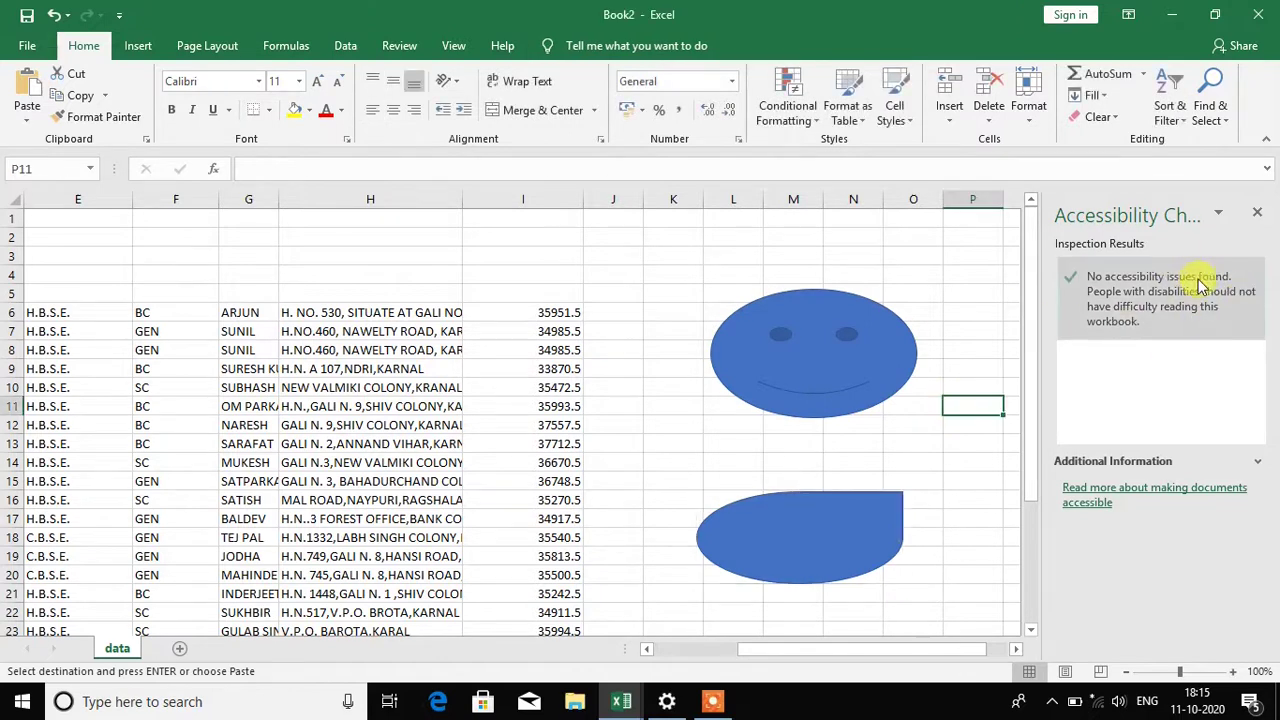
click(1257, 212)
click(670, 252)
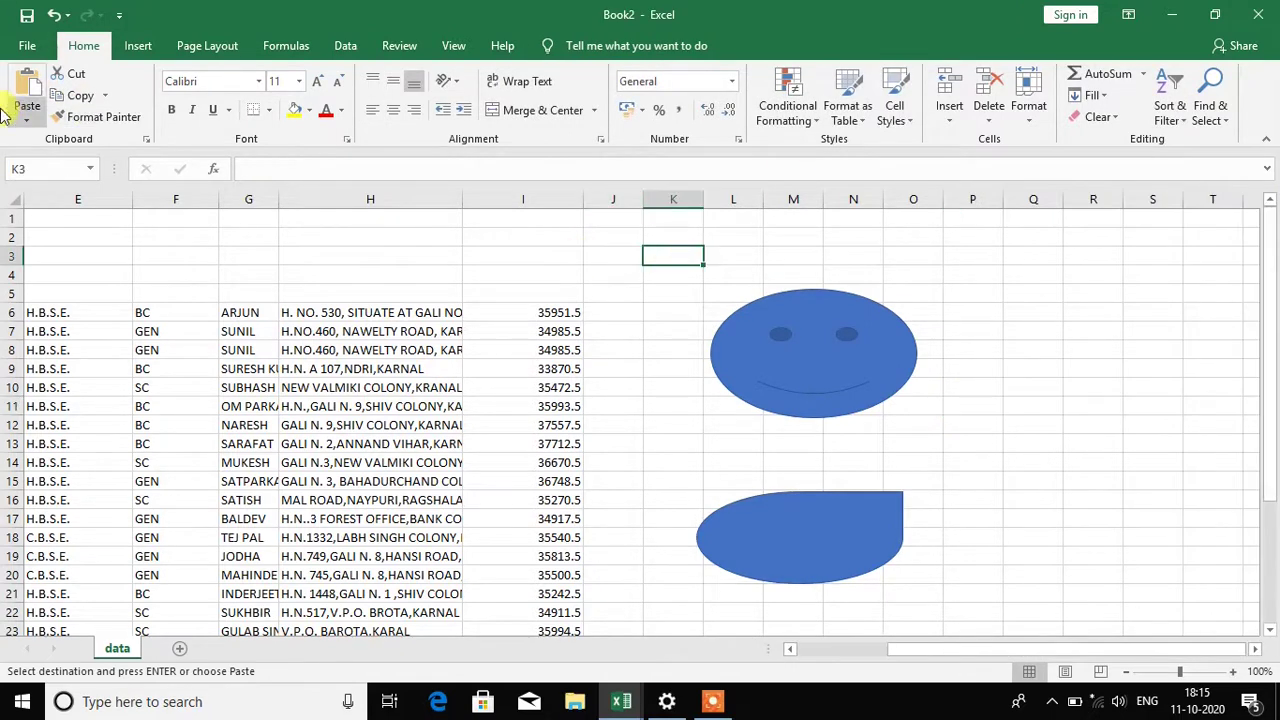
click(25, 40)
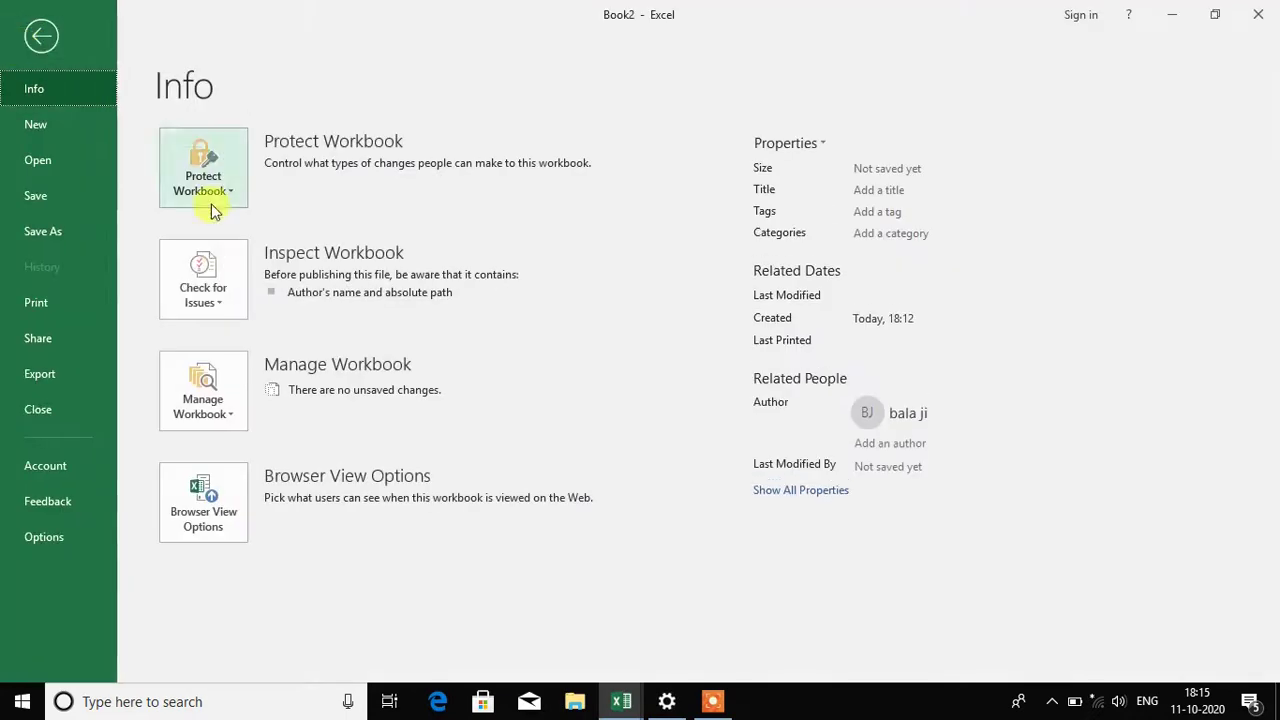
click(212, 288)
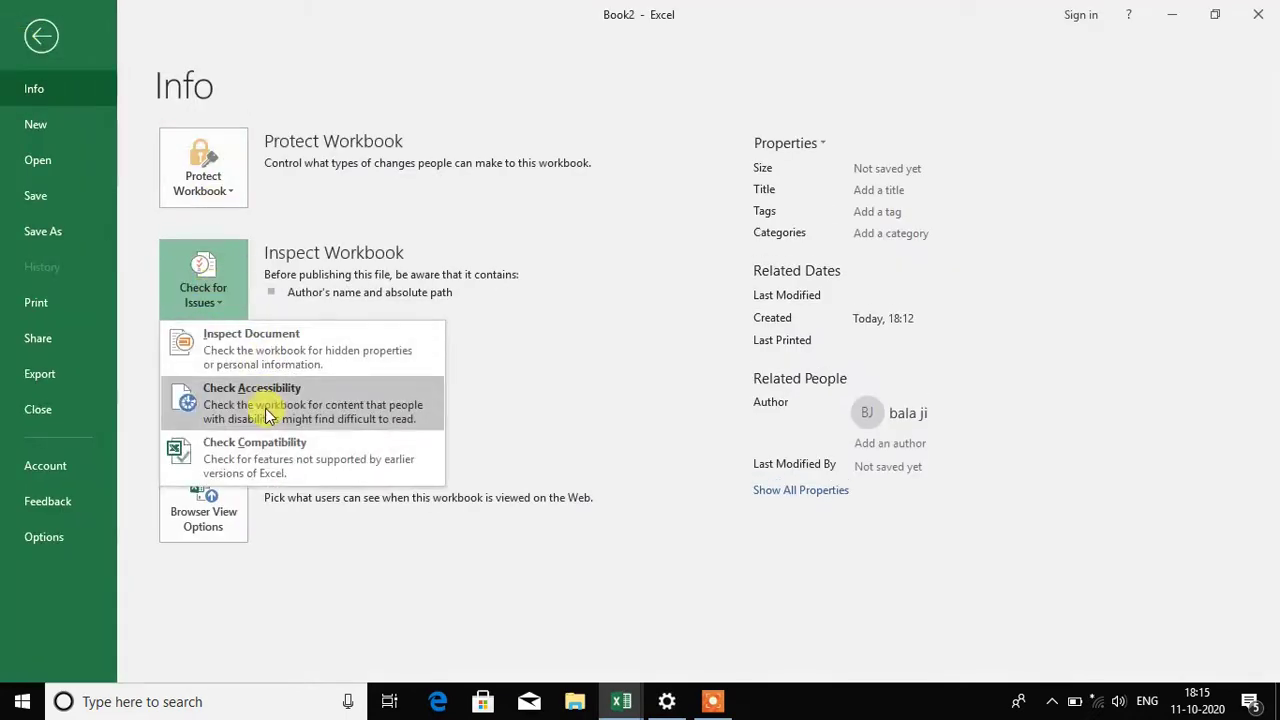
click(268, 414)
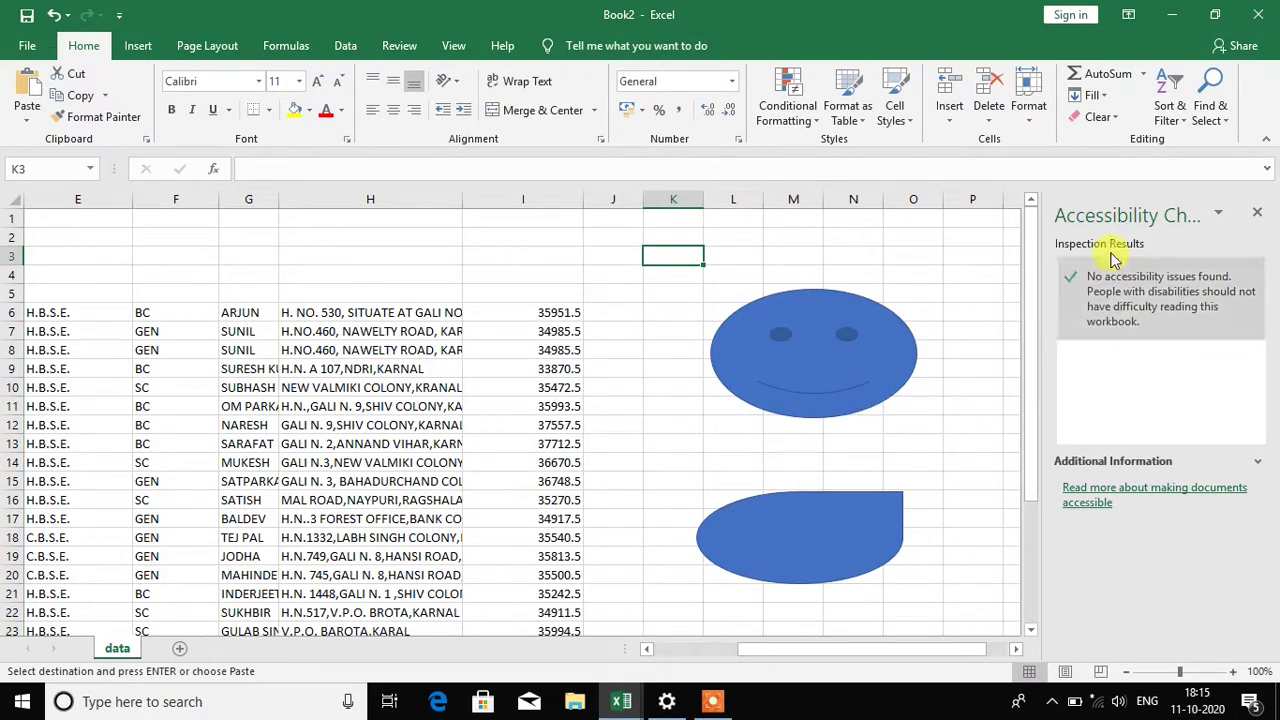
click(1258, 217)
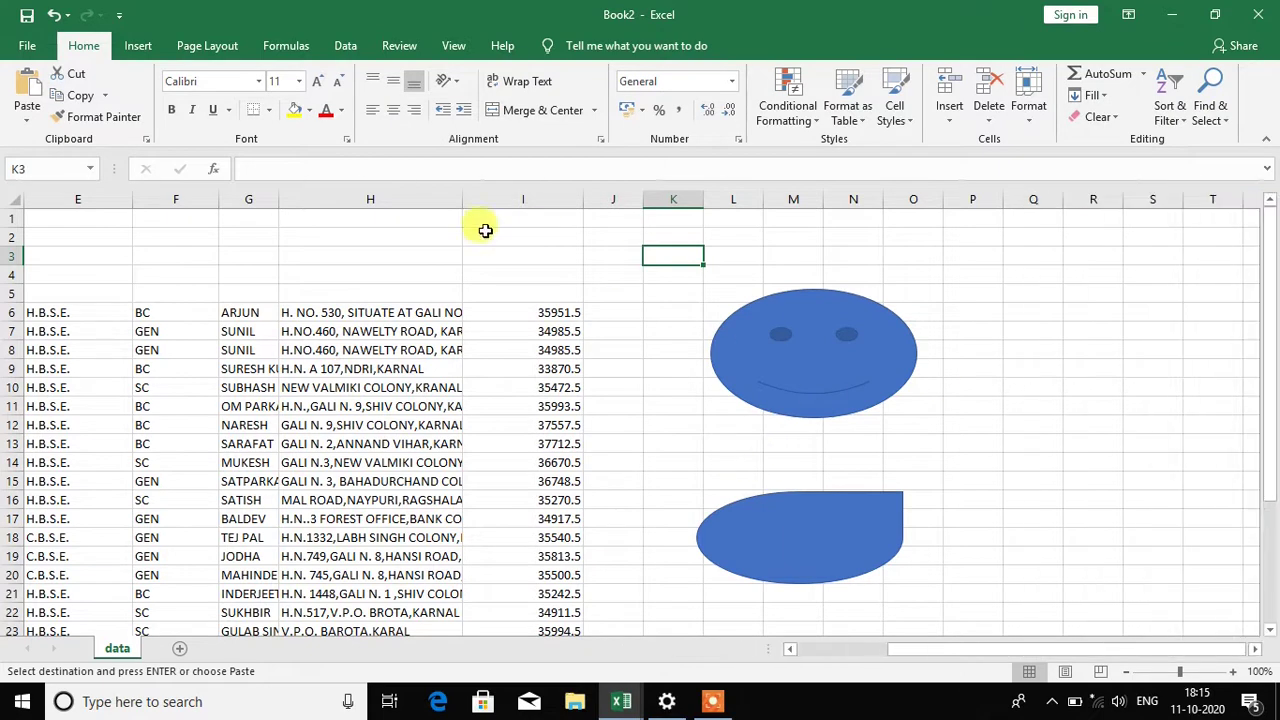
- Save the workbook to the Desktop as data1, bypassing the unreachable OFFICE folder
click(27, 45)
click(38, 195)
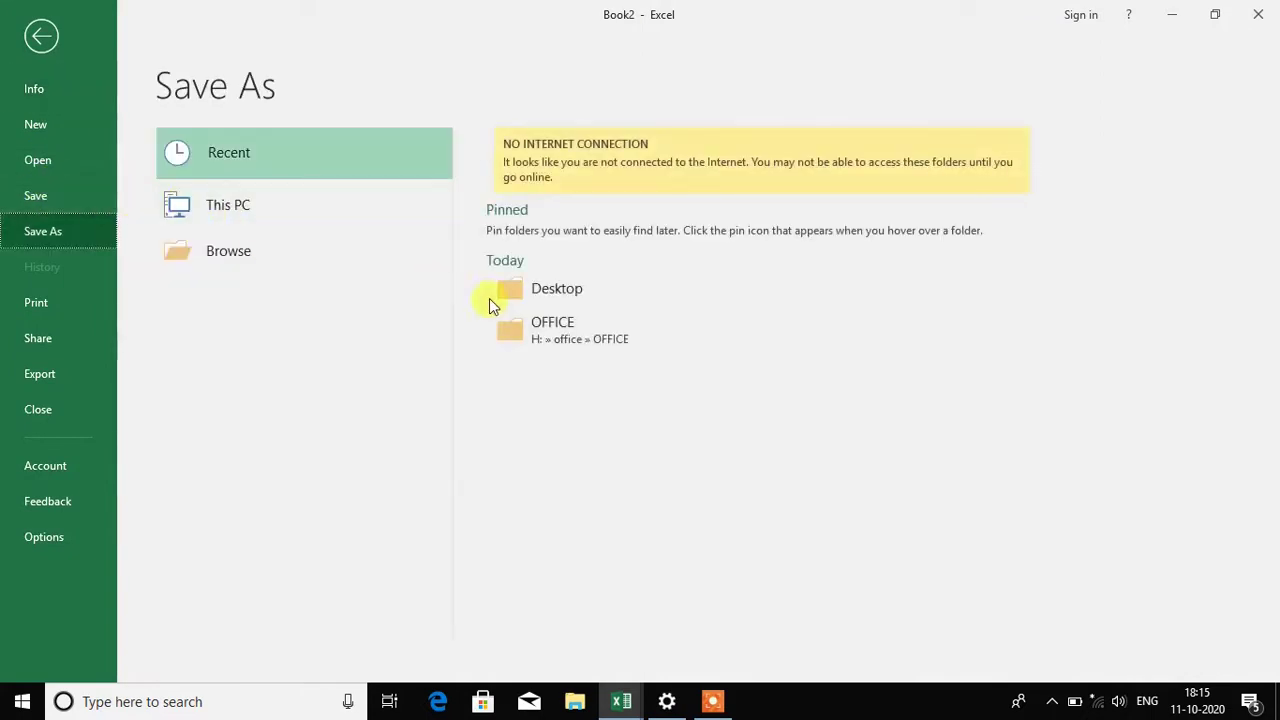
click(530, 328)
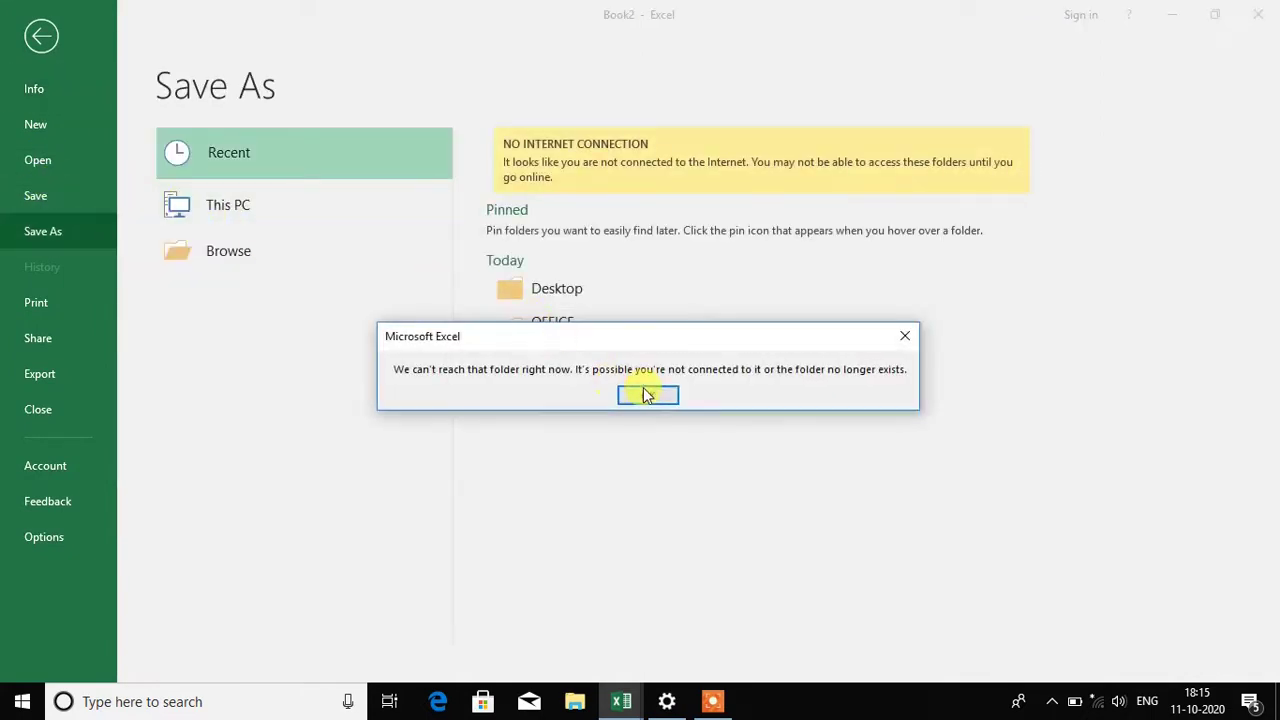
click(648, 395)
click(575, 295)
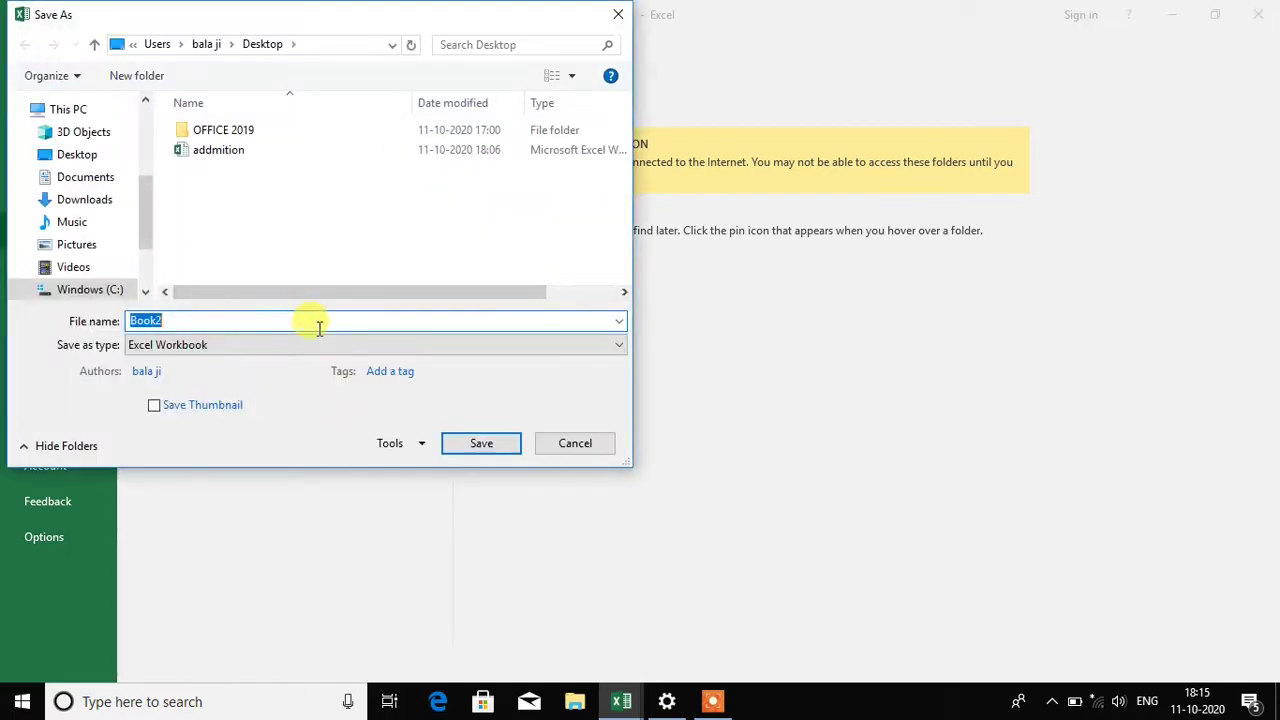
text(data1)
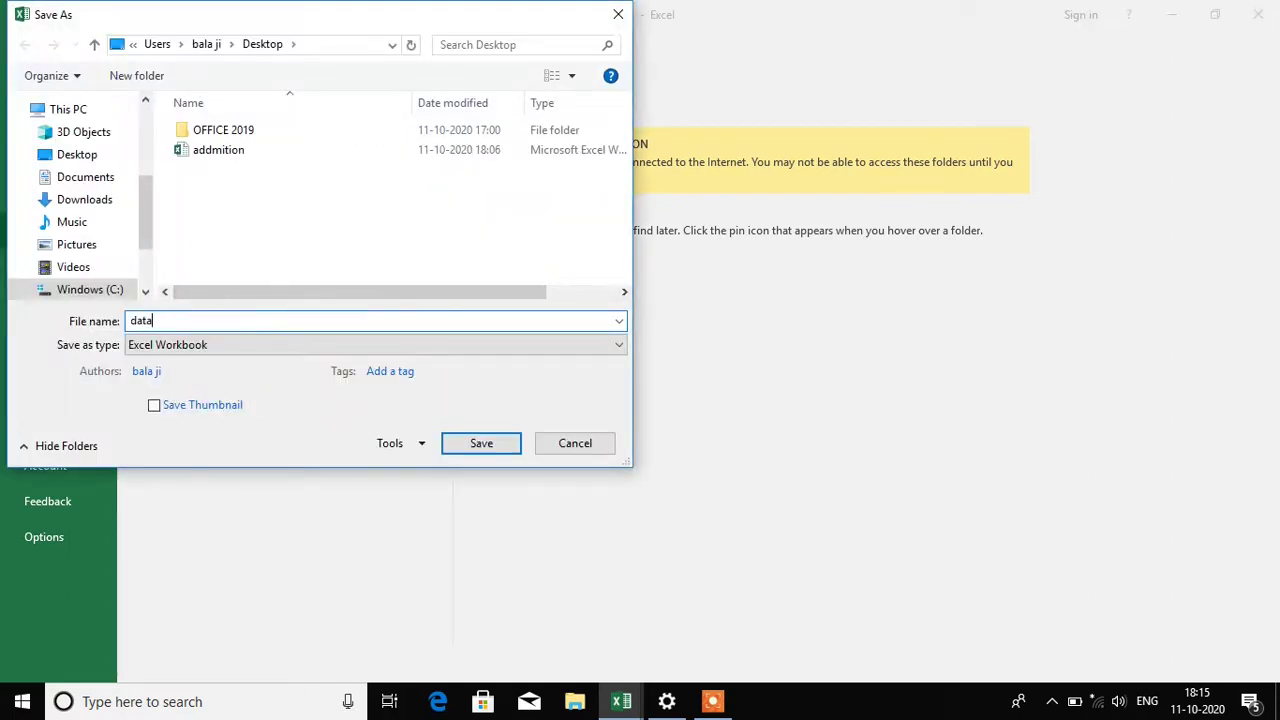
click(495, 458)
click(655, 388)
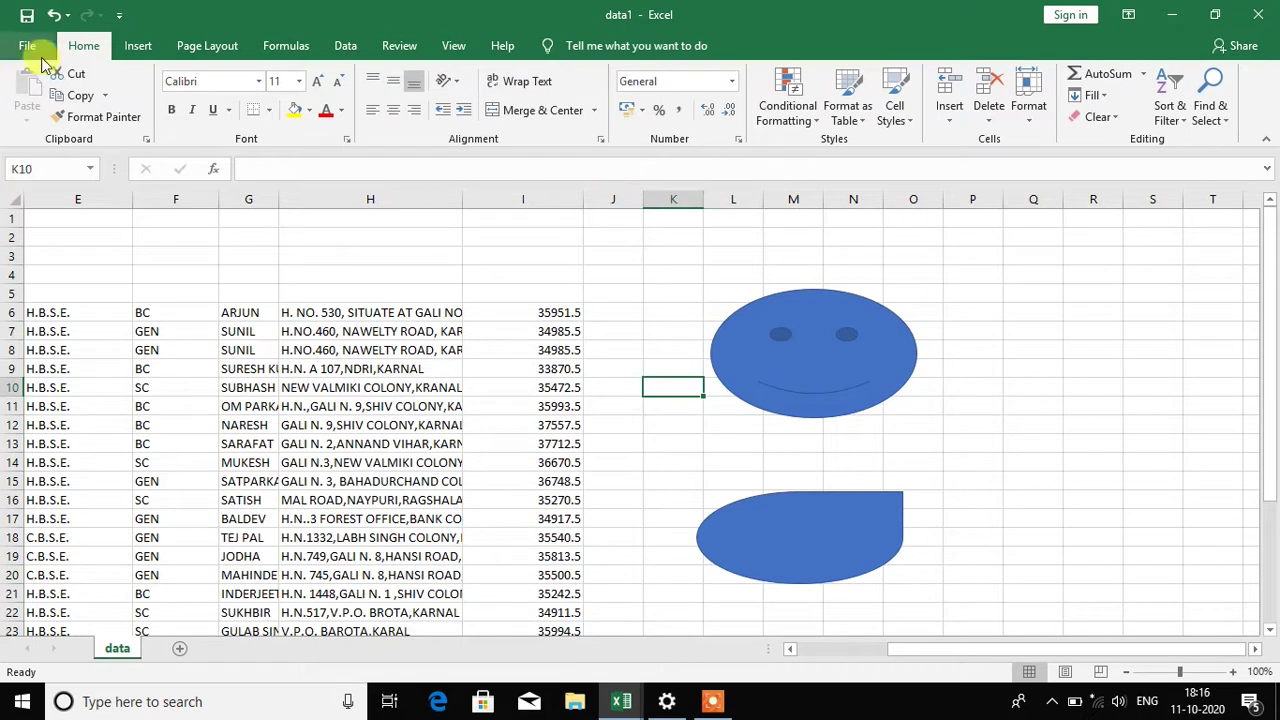
click(256, 252)
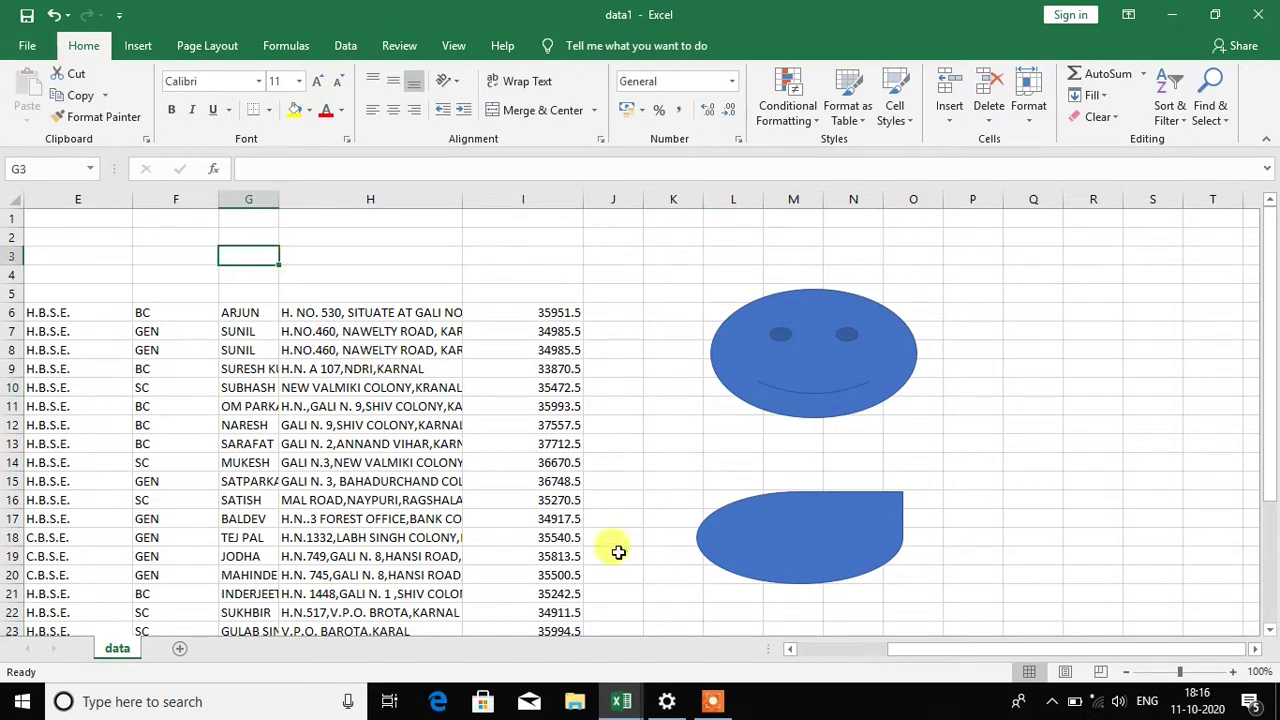
drag(943, 648, 829, 660)
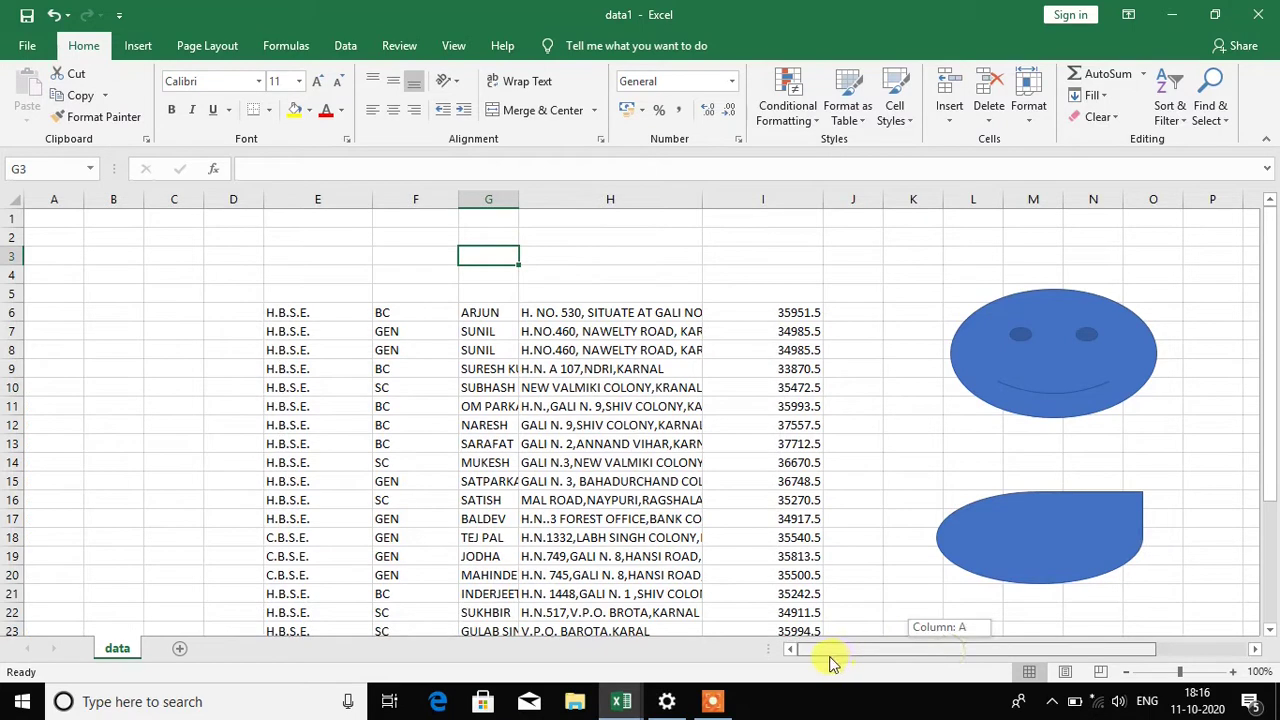
click(182, 367)
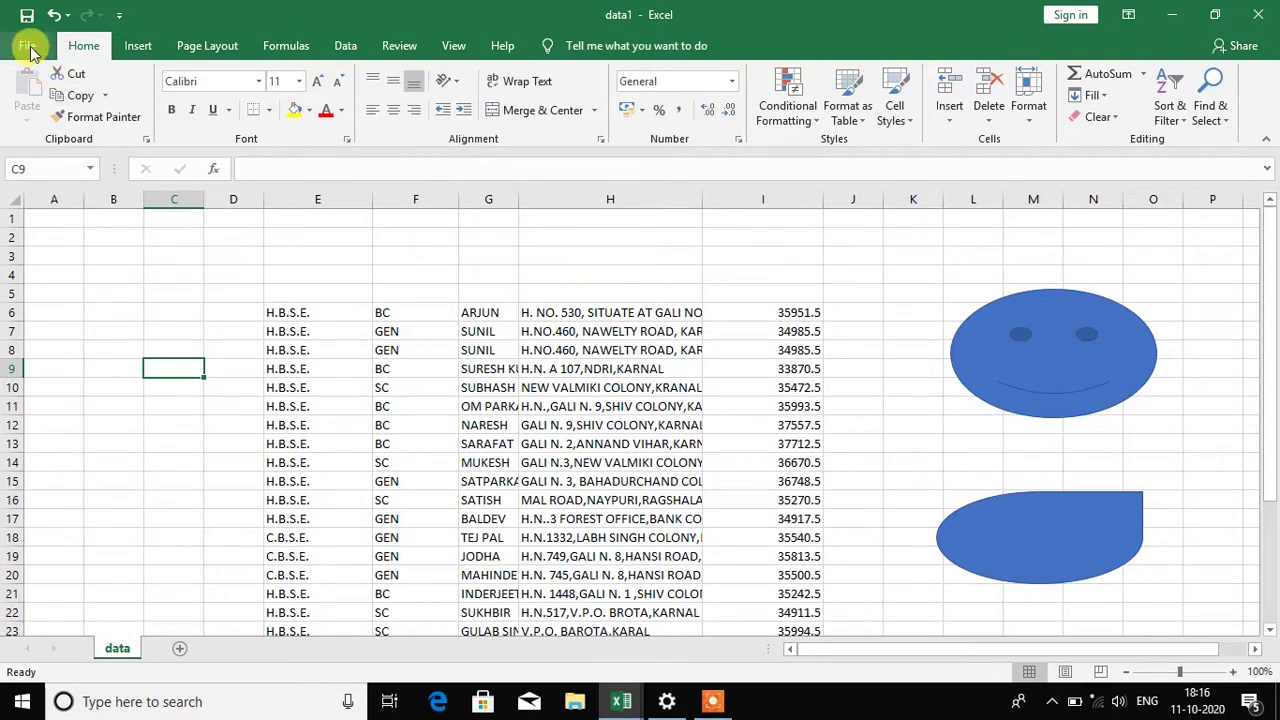
click(305, 258)
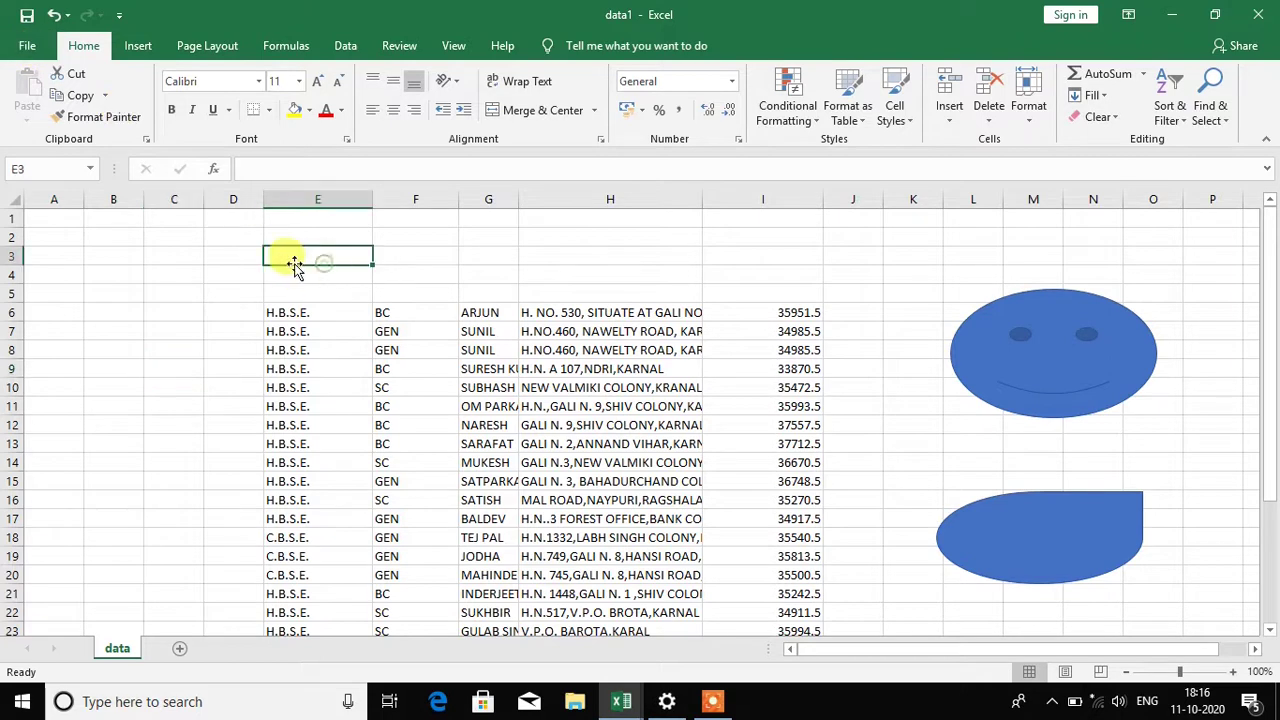
- Run the Compatibility Checker on data1, finding no issues, and enable checking on every save
click(22, 46)
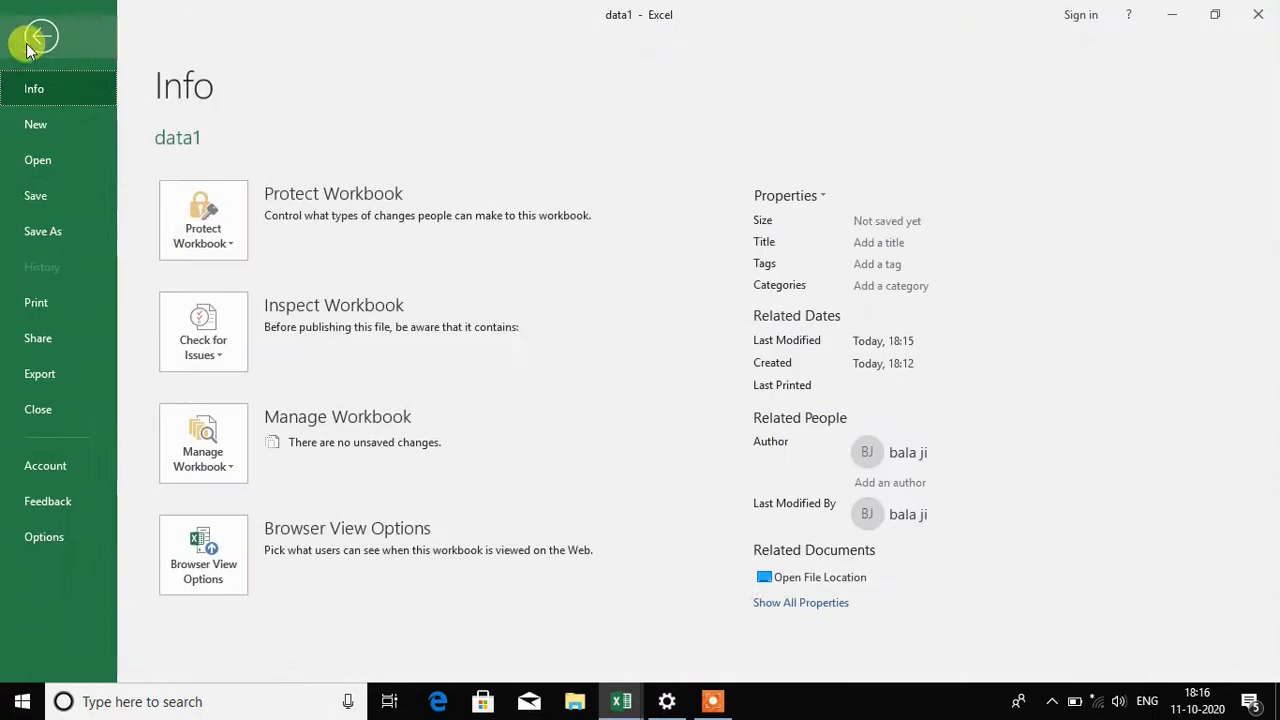
click(224, 362)
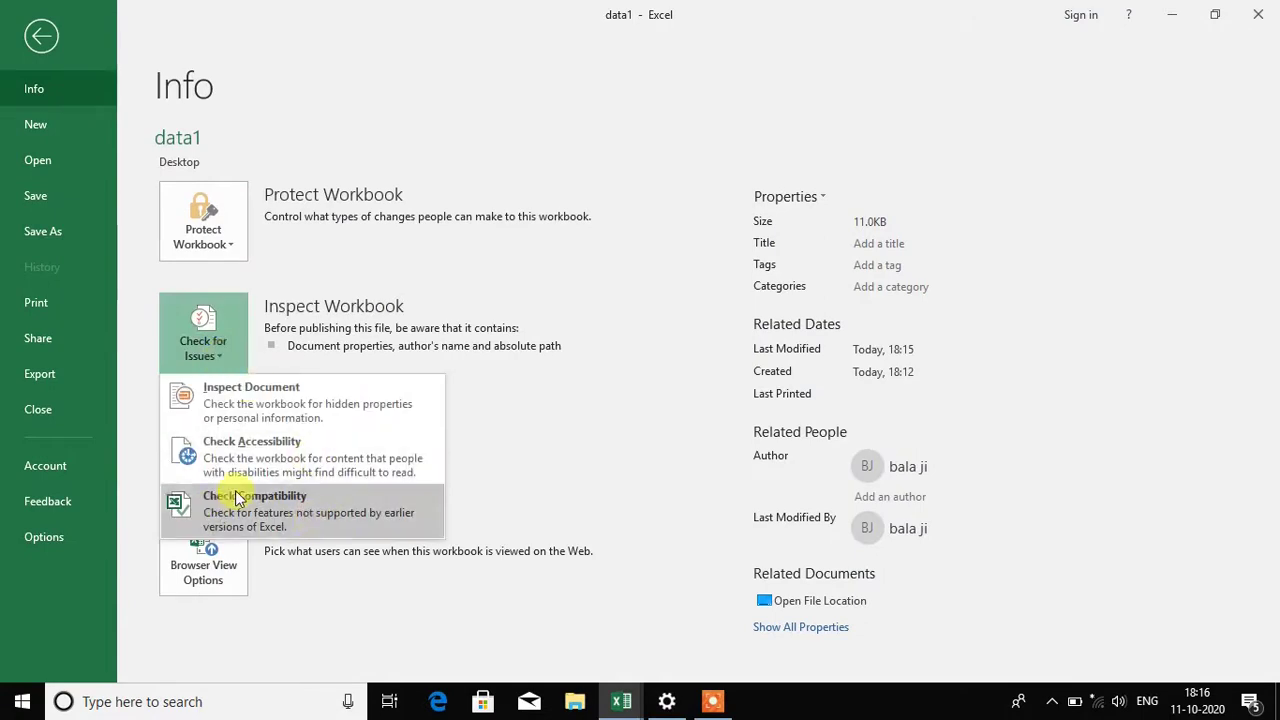
click(312, 511)
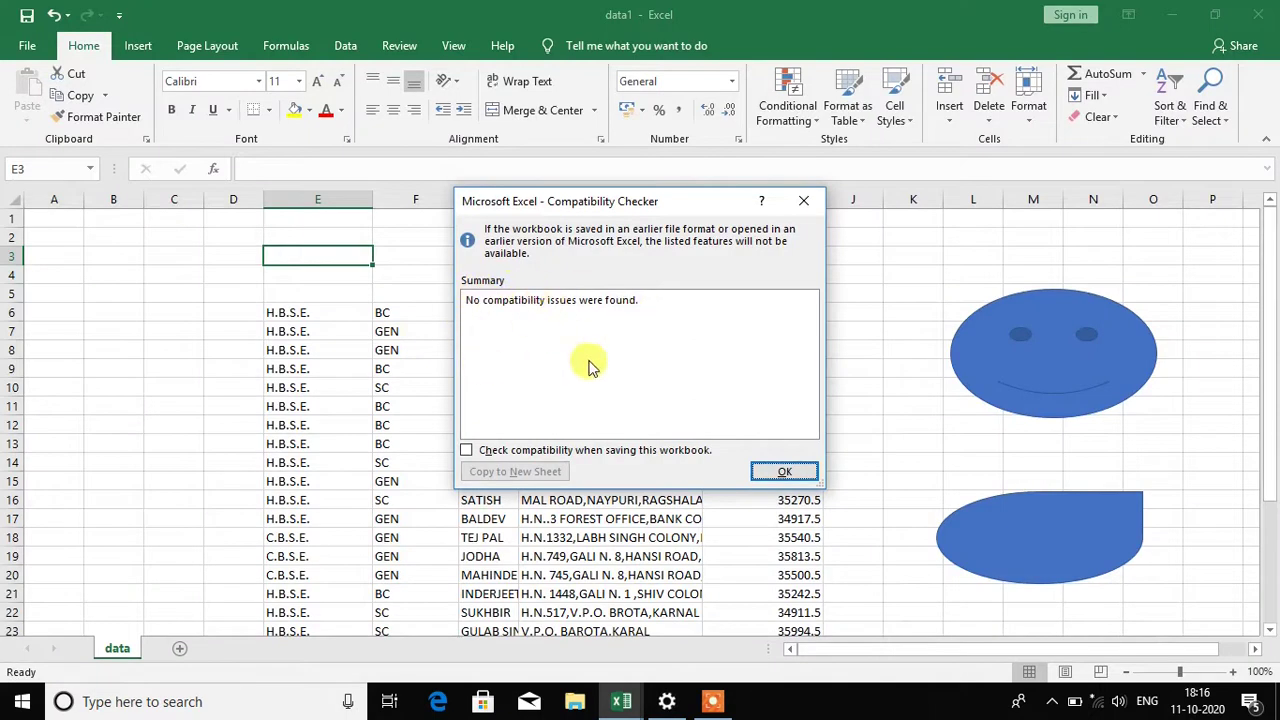
click(500, 452)
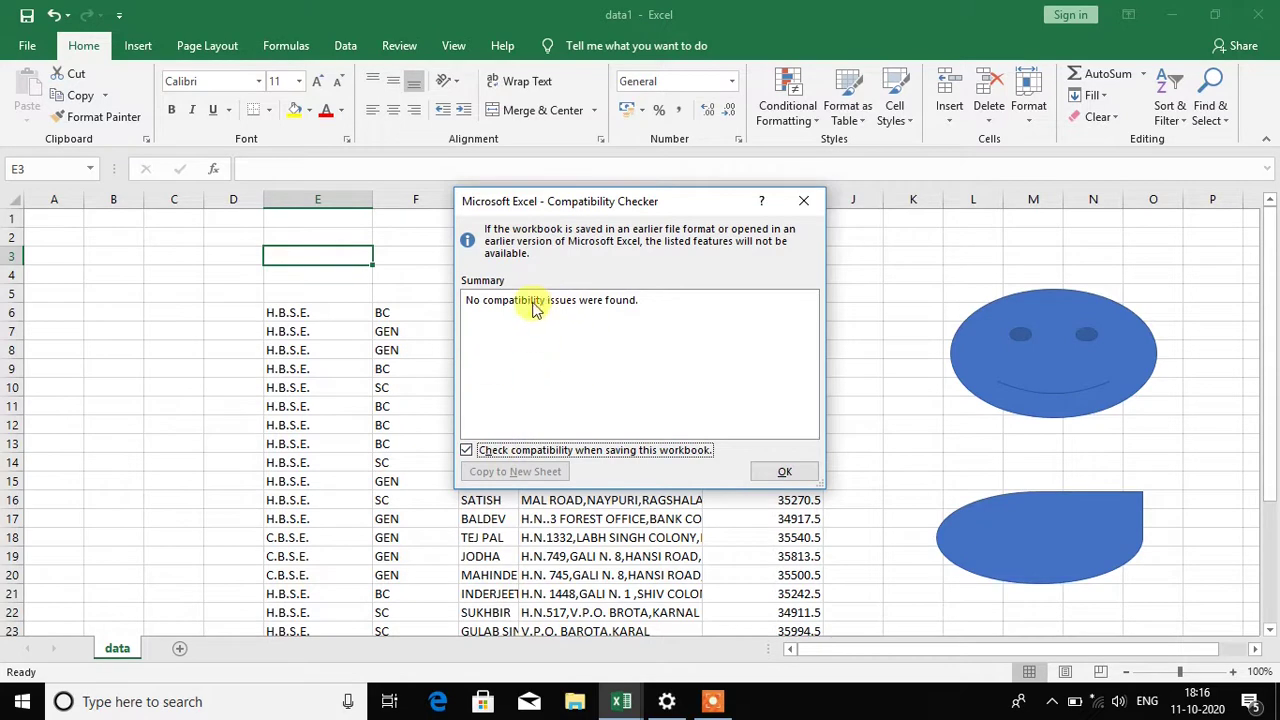
click(783, 473)
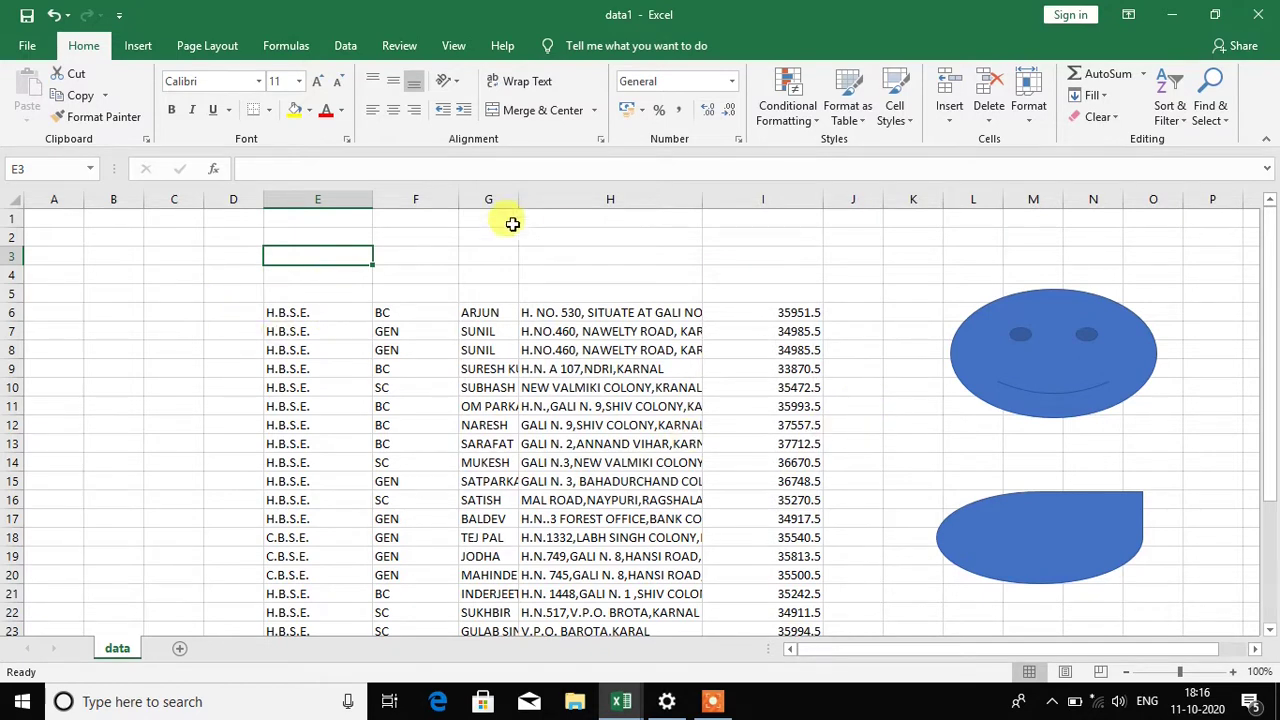
- Rerun the compatibility check on data1, then bring the addmition workbook to the front
click(516, 255)
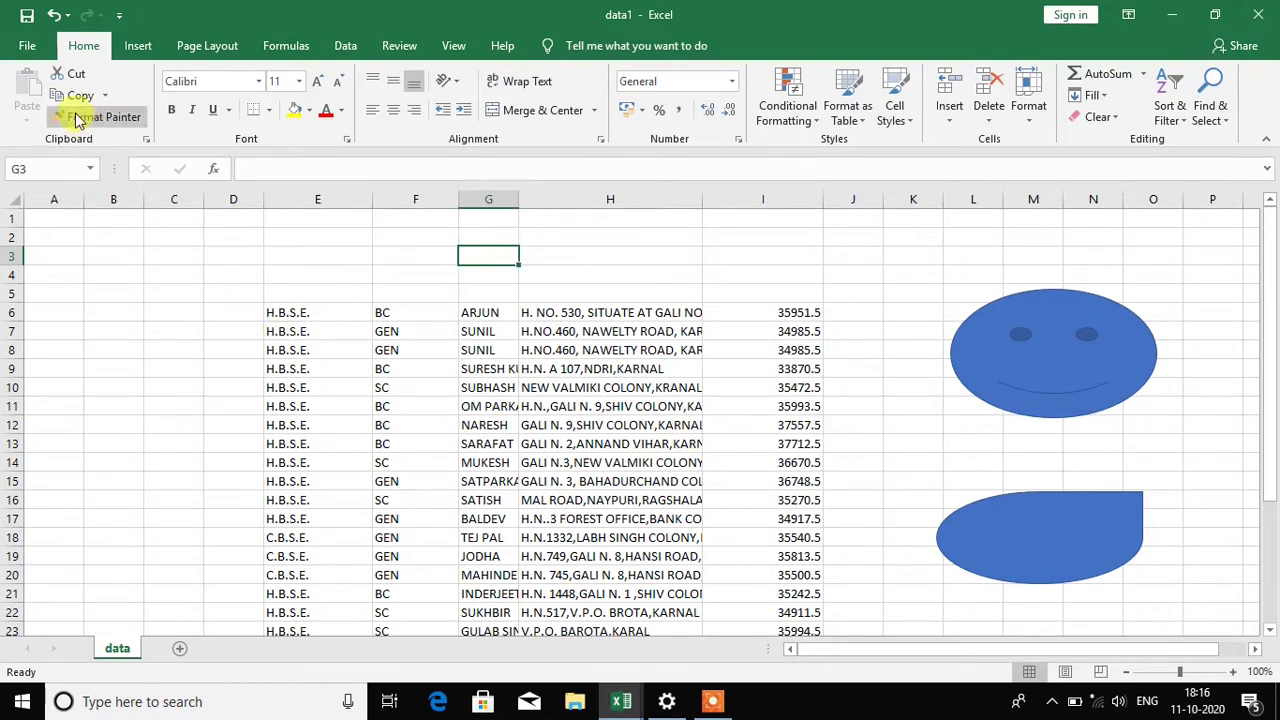
click(24, 45)
click(185, 325)
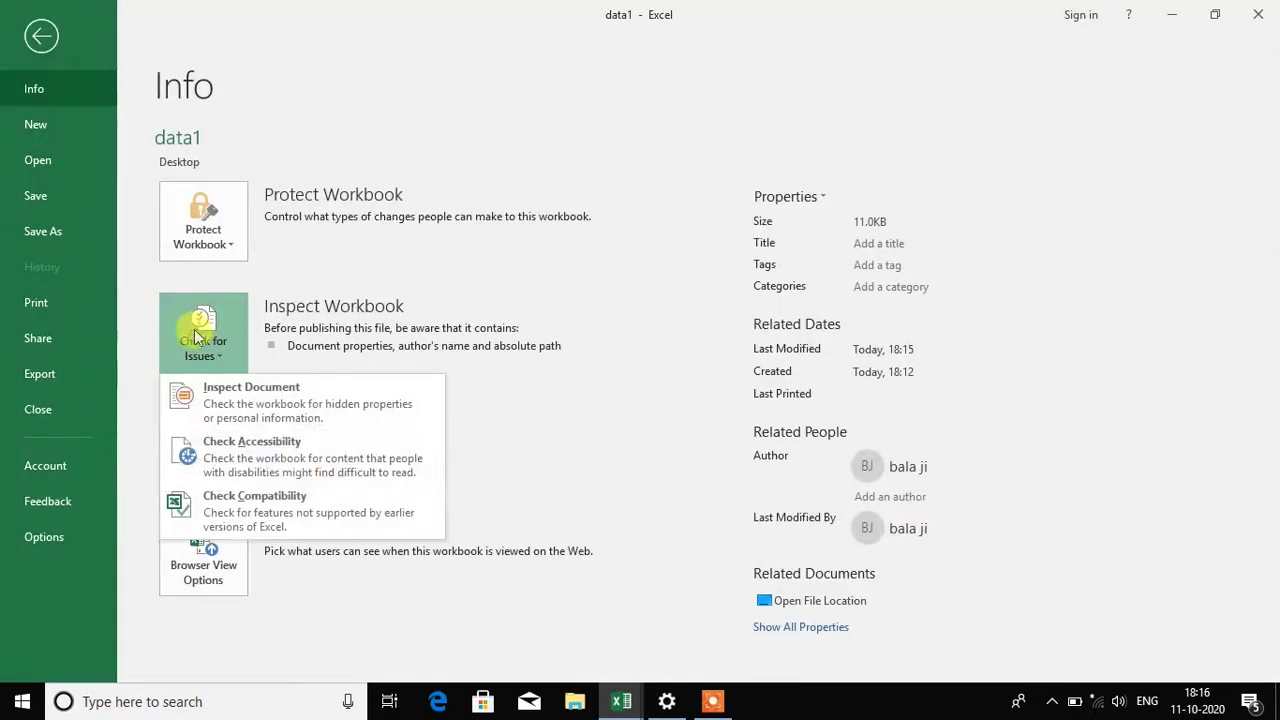
click(300, 505)
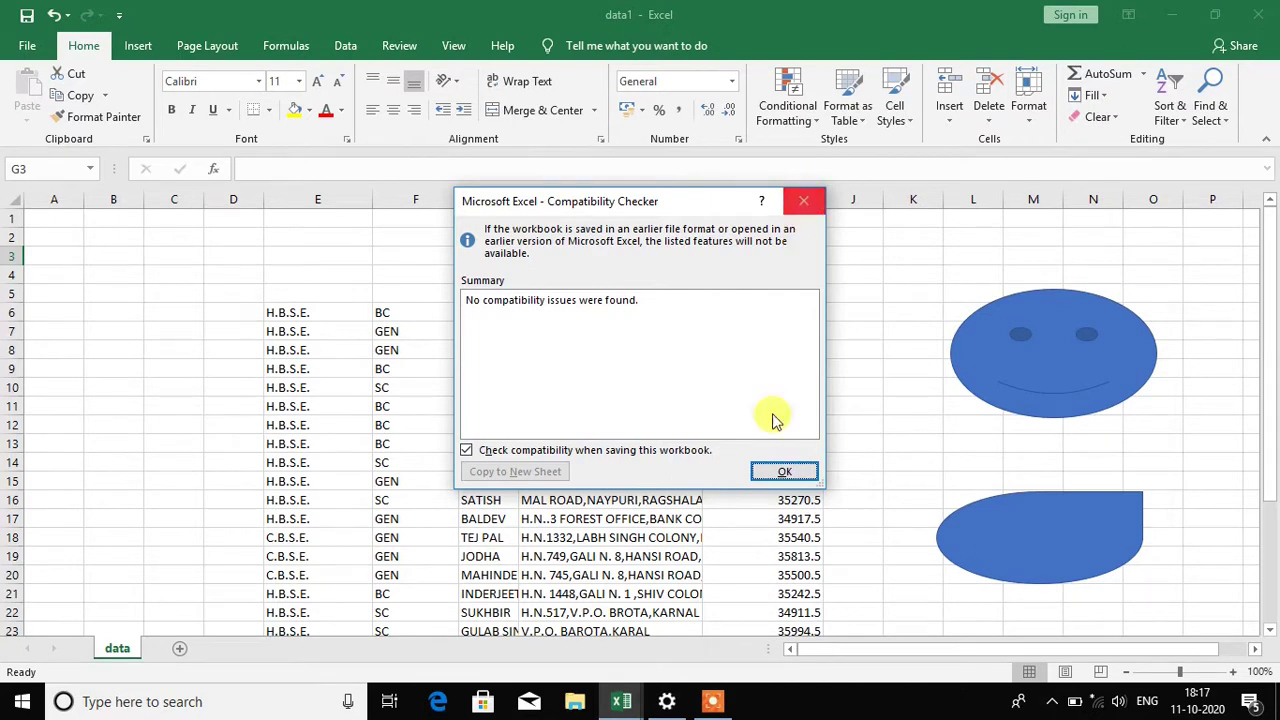
click(784, 471)
click(931, 460)
mouse_move(620, 701)
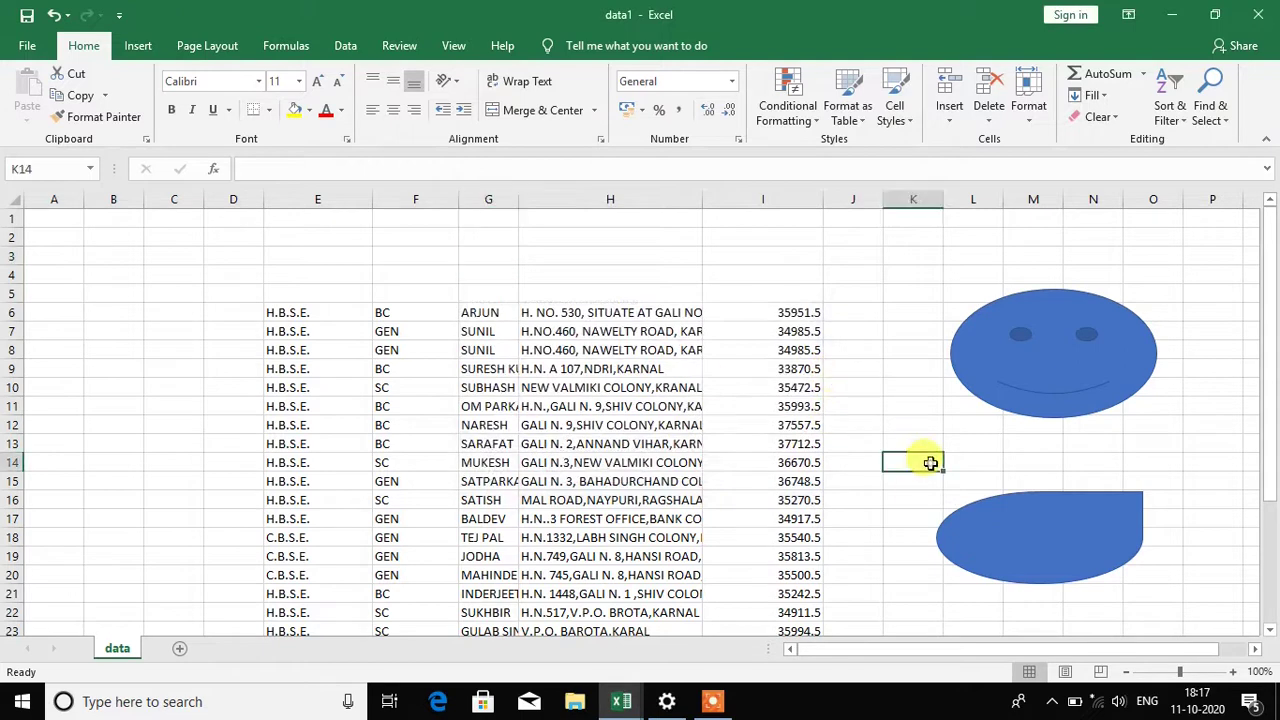
click(541, 616)
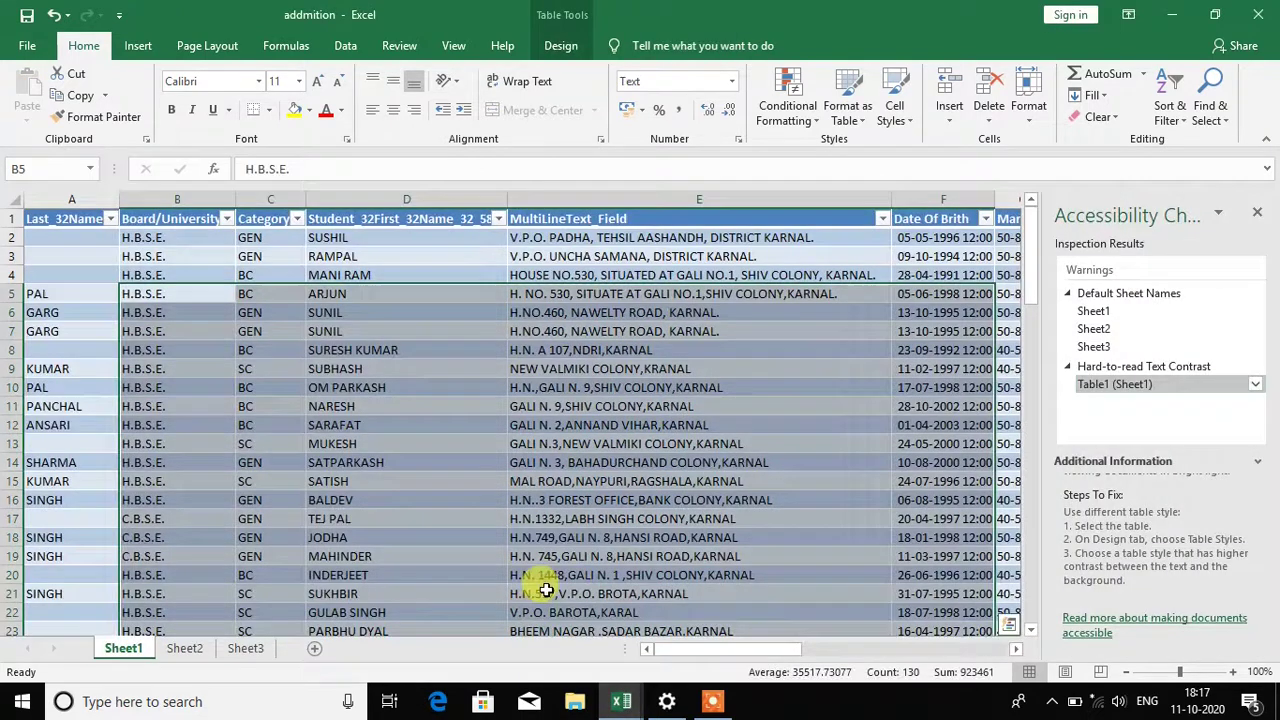
- Run the Compatibility Checker on addmition and scroll through its shape-effect and table-style issues
click(590, 255)
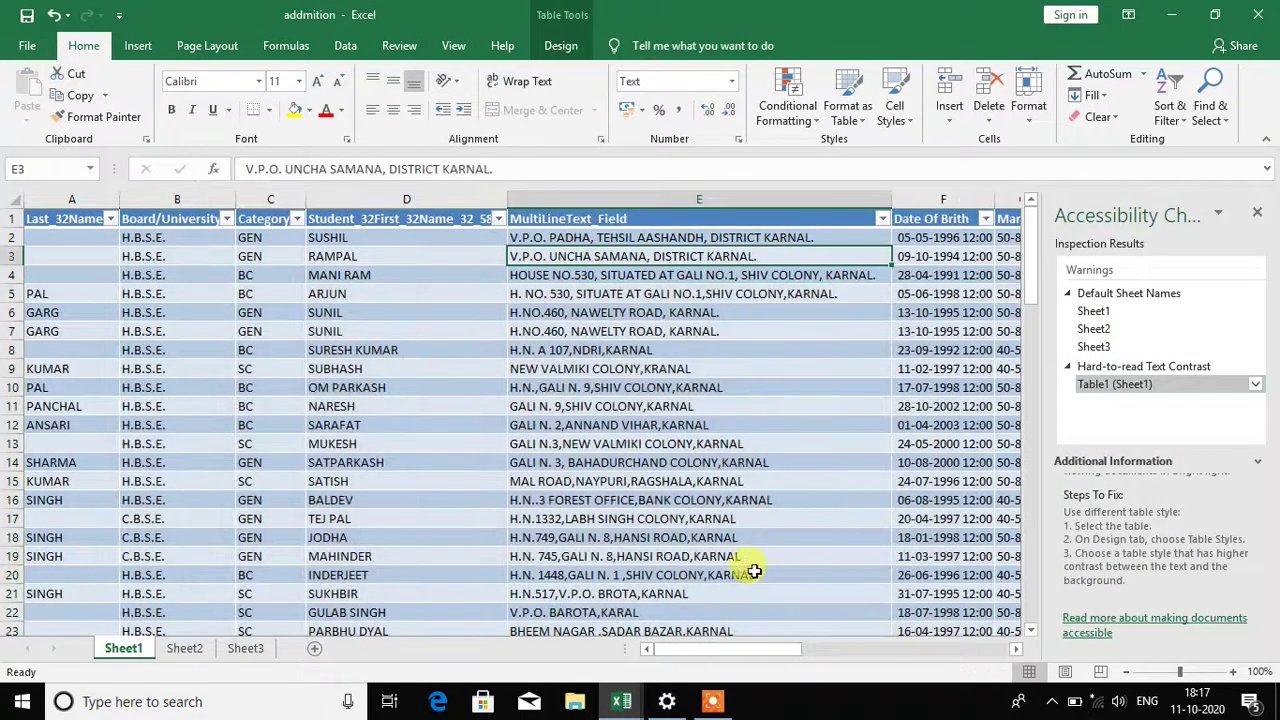
click(27, 45)
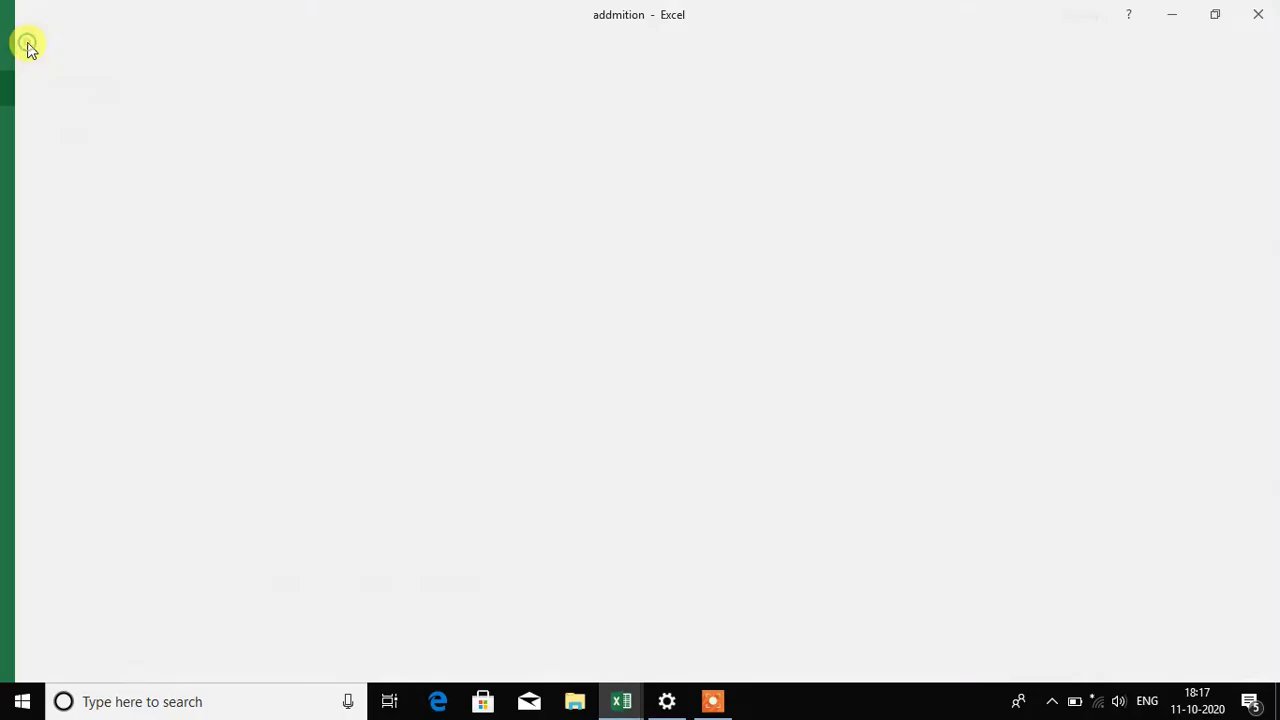
click(219, 362)
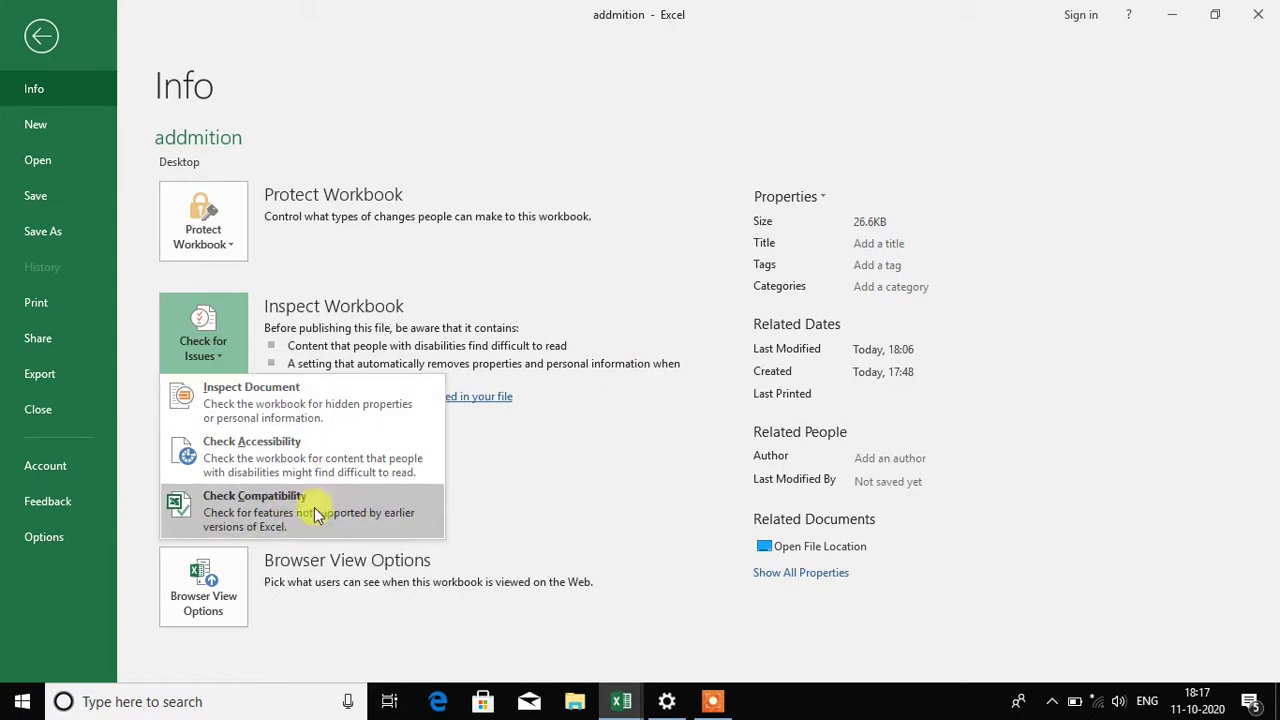
click(289, 512)
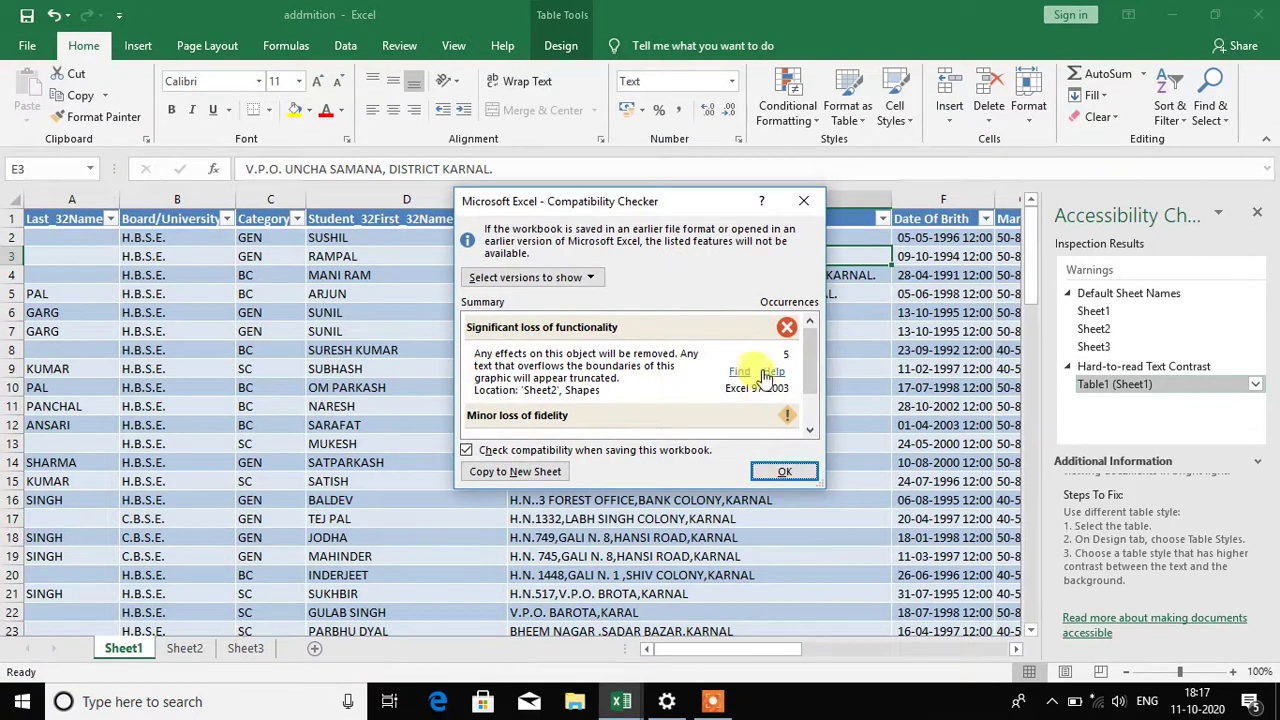
scroll(696, 370, down, 1)
scroll(696, 370, down, 1)
scroll(594, 410, up, 1)
scroll(594, 410, up, 1)
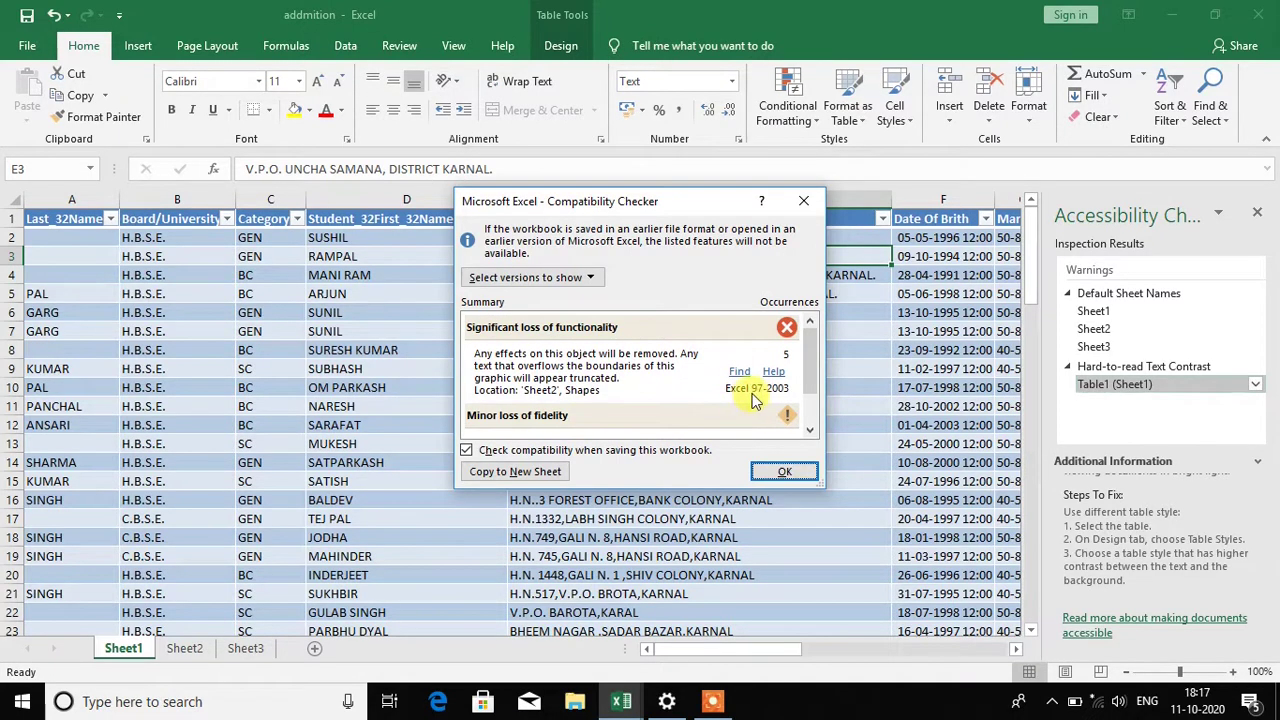
scroll(787, 388, down, 1)
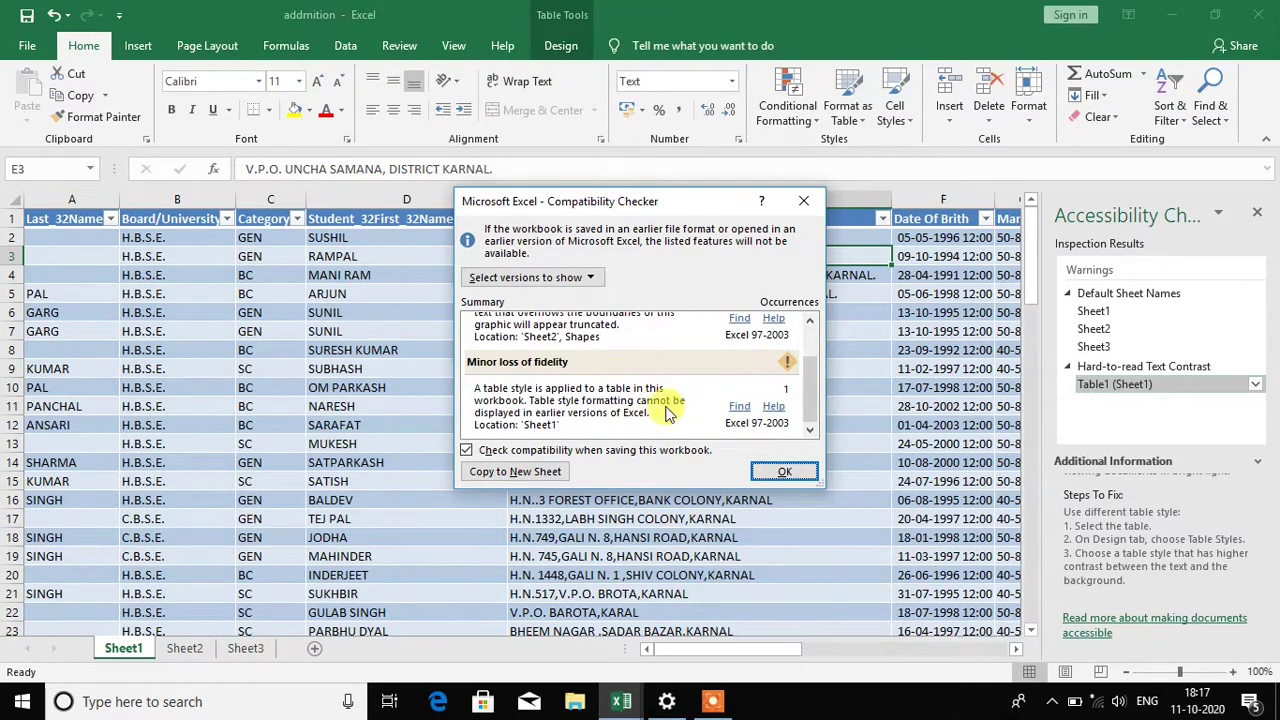
- Toggle Excel 97-2003, 2007 and 2010 off and back on in the versions-to-show filter
click(590, 277)
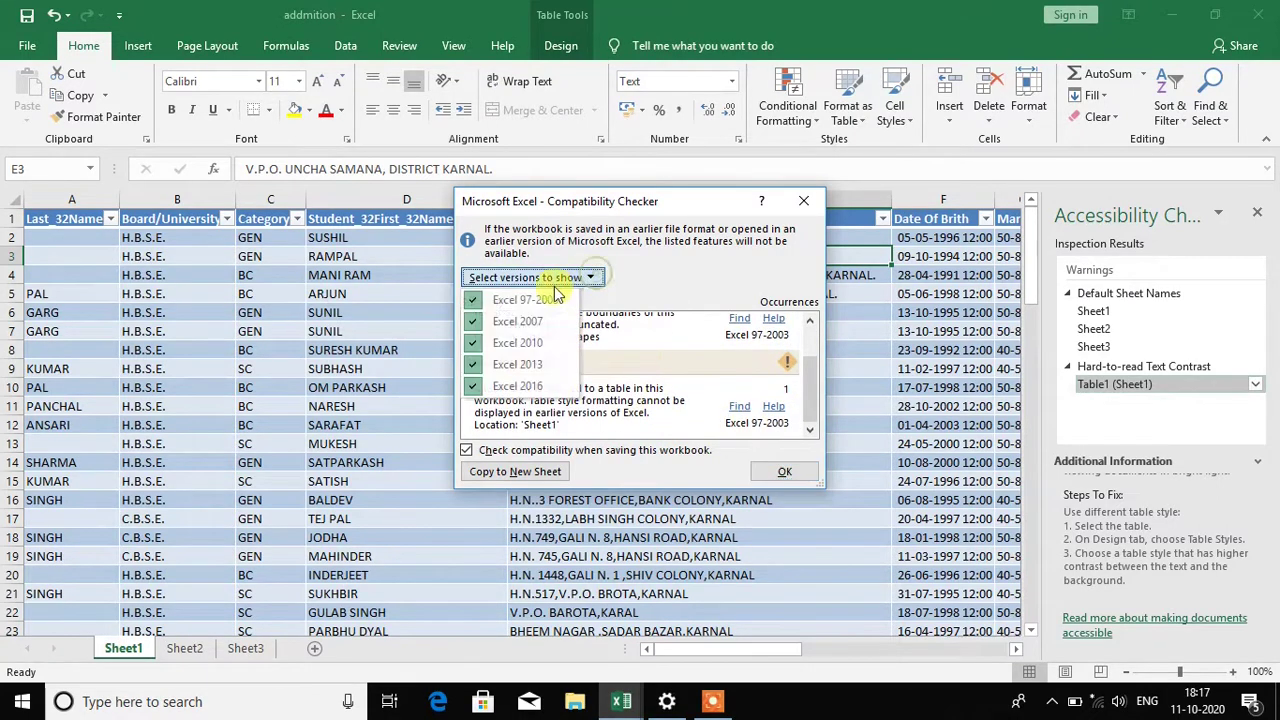
click(474, 300)
click(486, 280)
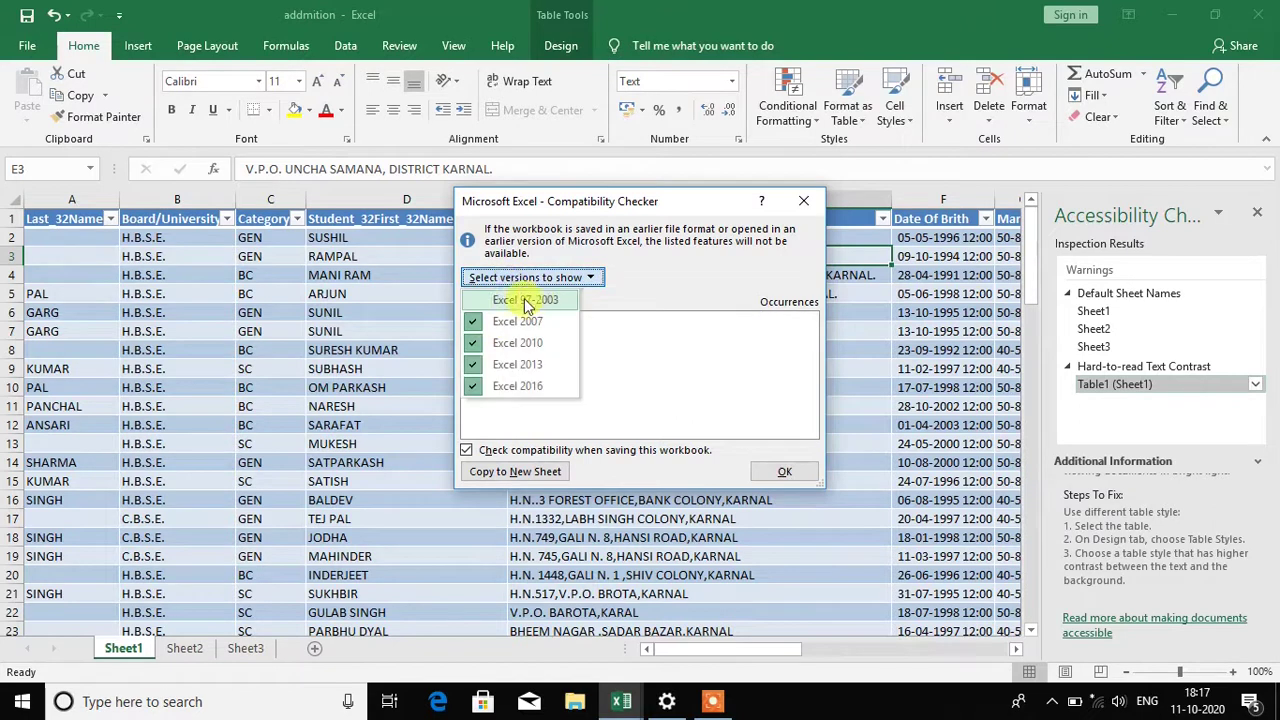
click(476, 321)
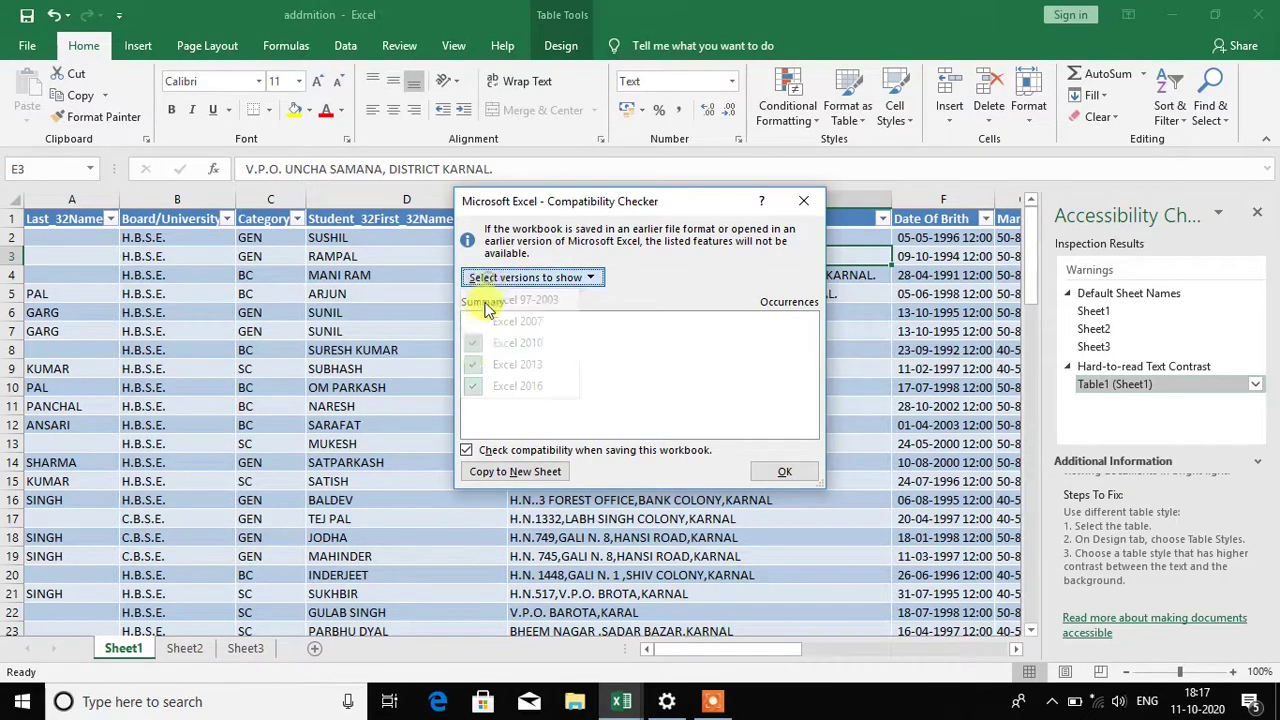
click(474, 343)
click(508, 277)
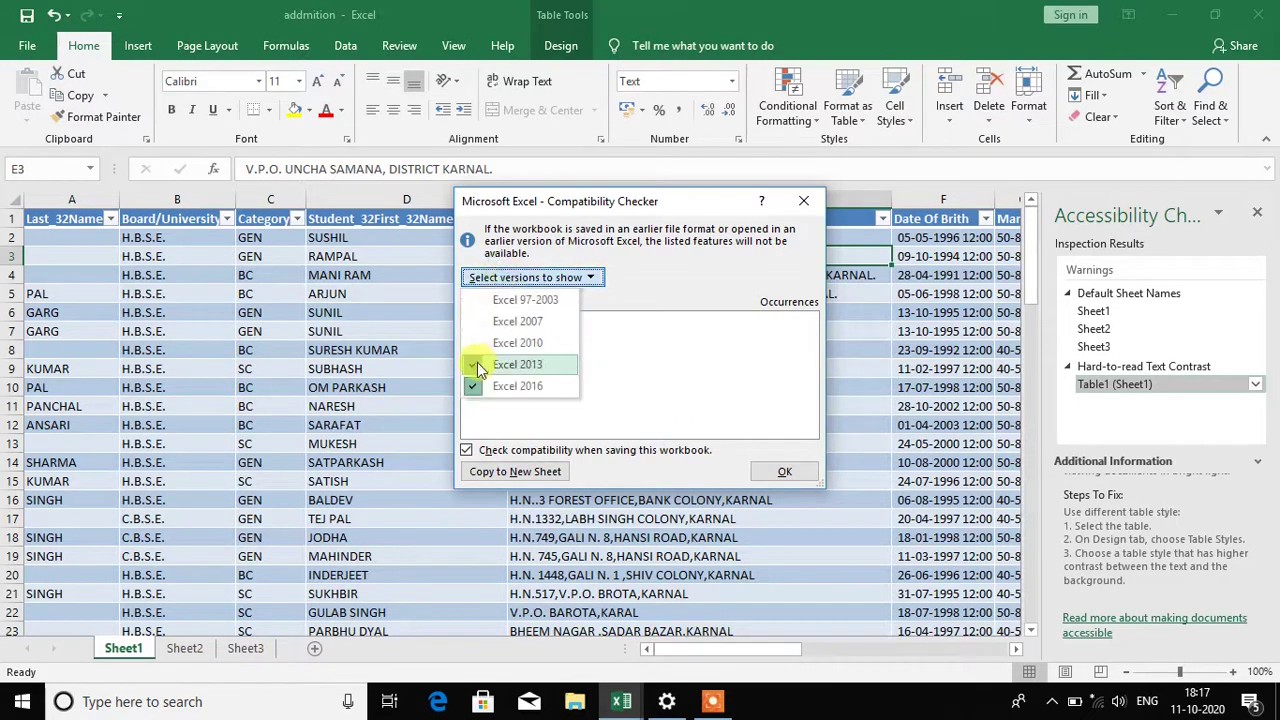
click(478, 343)
click(486, 277)
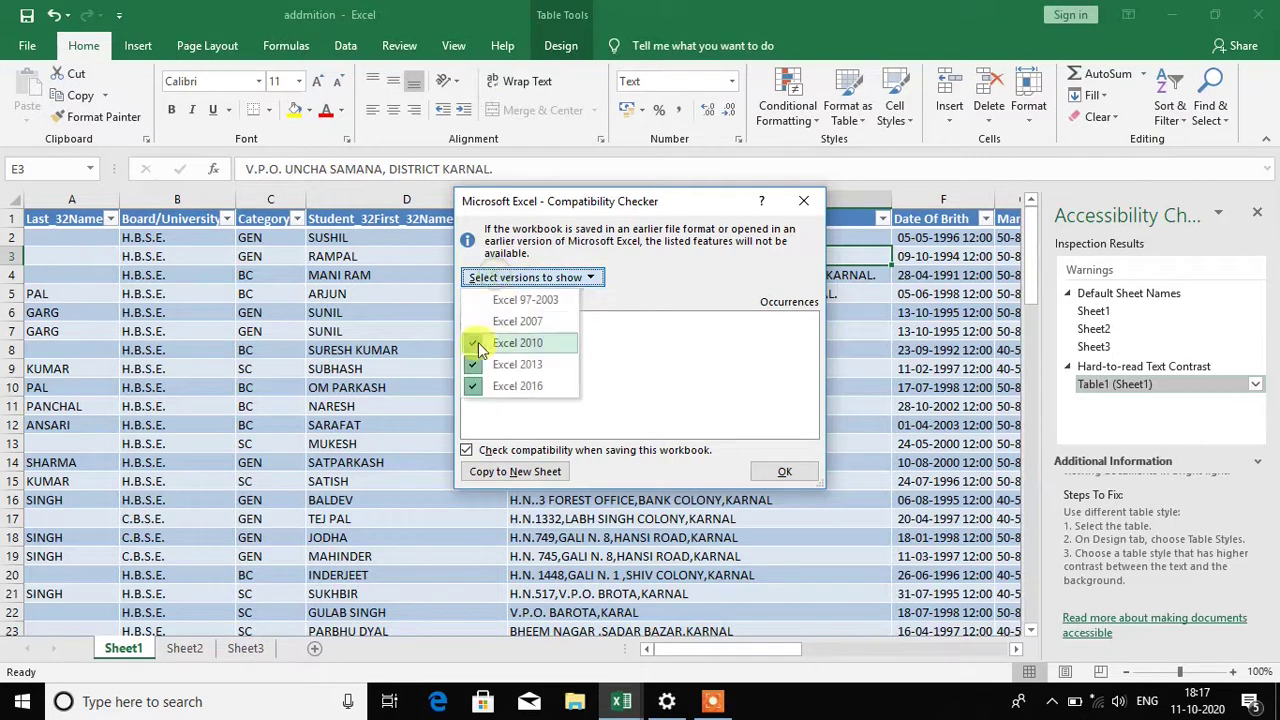
click(476, 322)
click(503, 278)
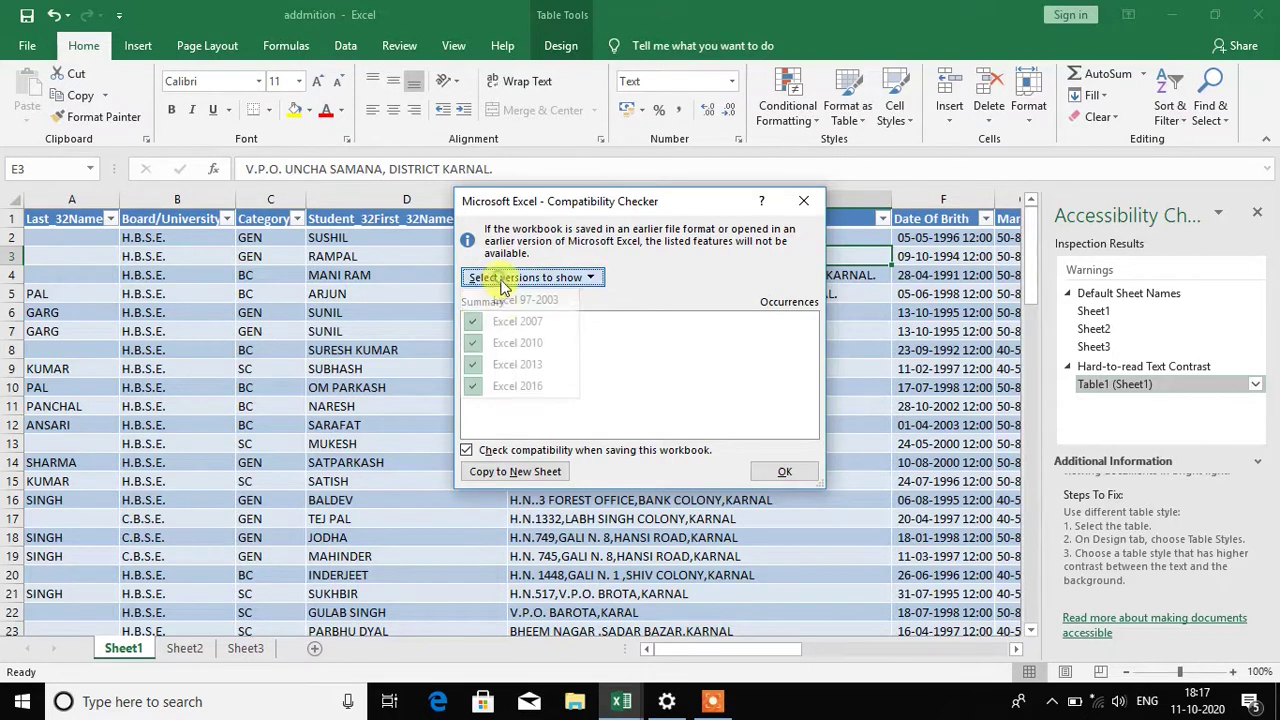
click(478, 302)
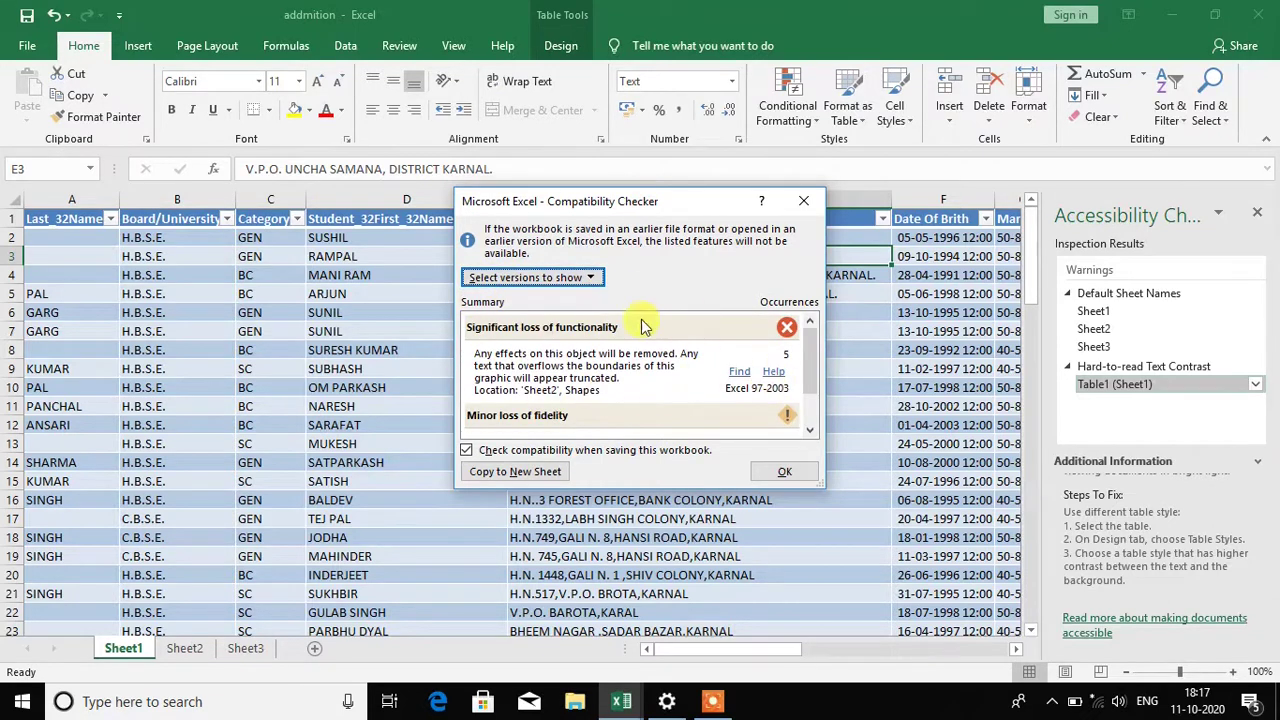
- Exclude Excel 97-2003 from the versions shown, leaving the report empty
click(553, 278)
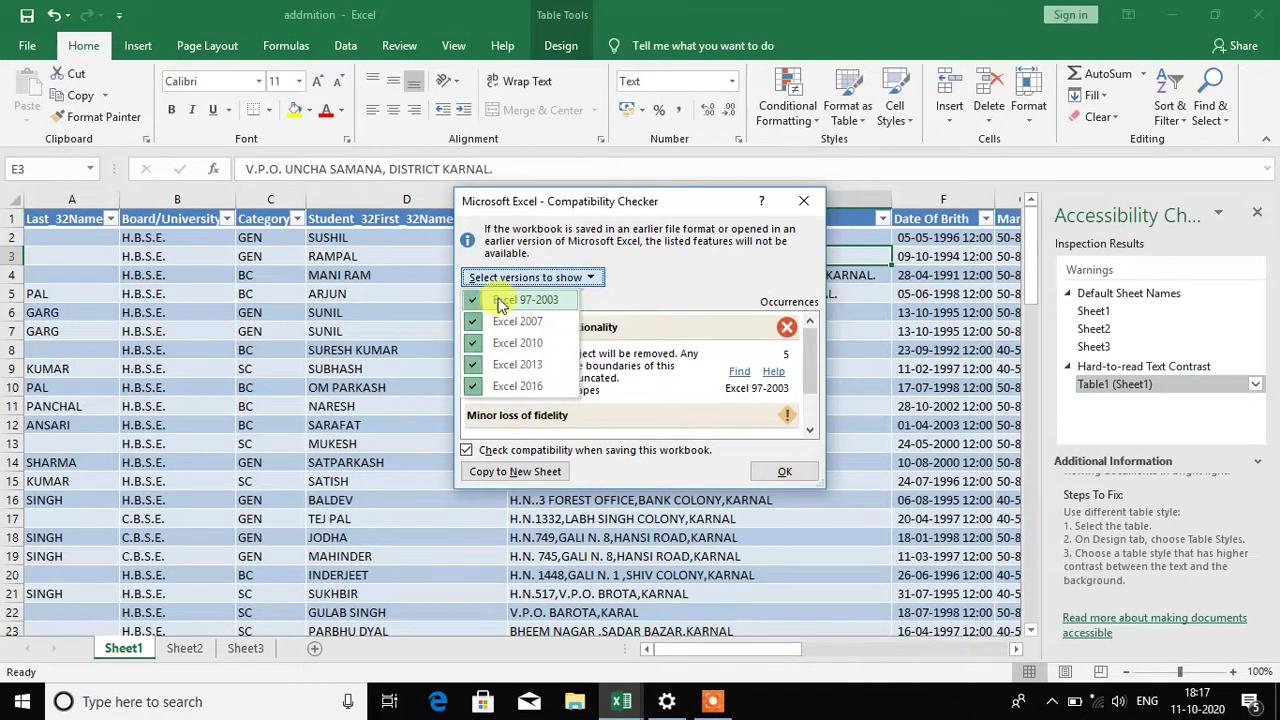
click(497, 305)
click(491, 278)
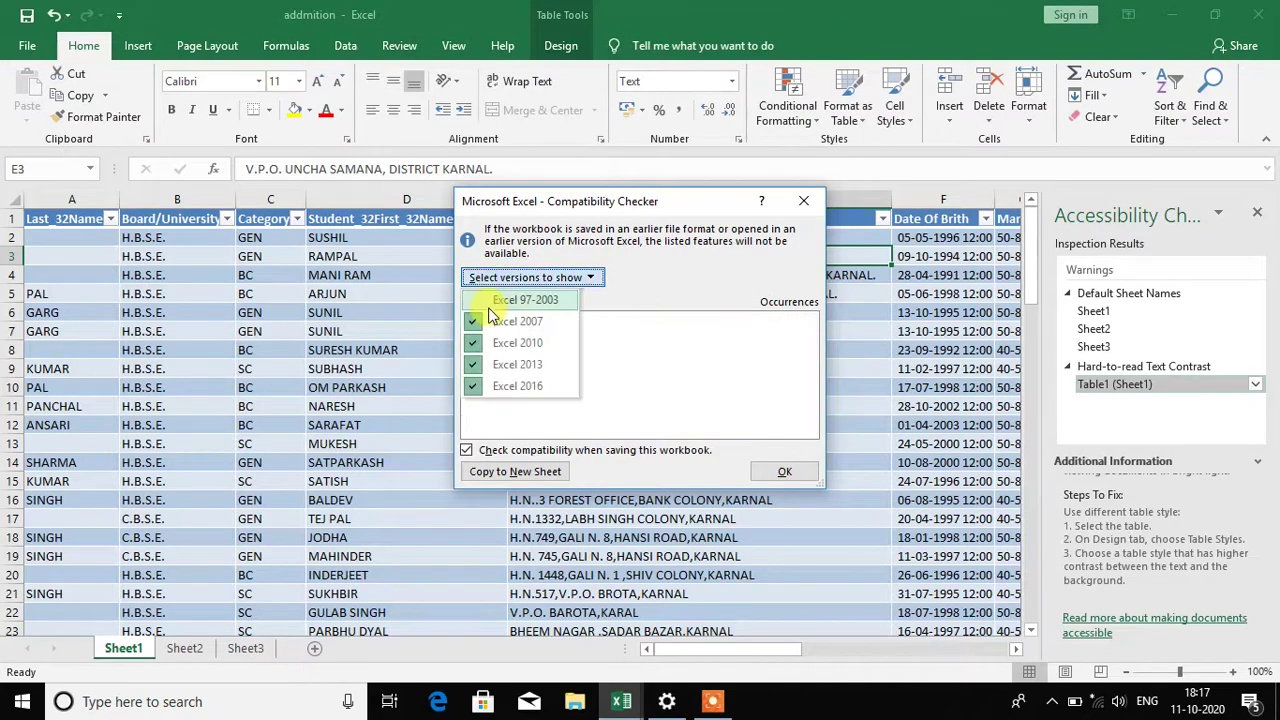
click(490, 308)
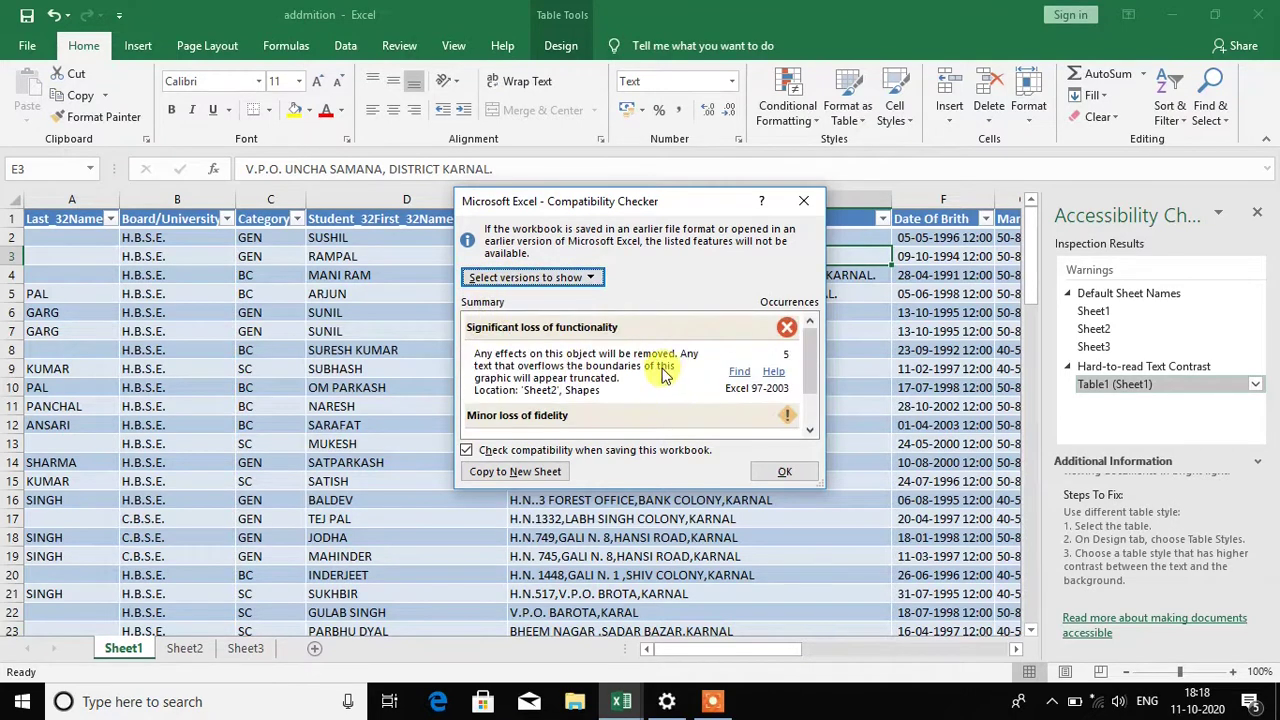
click(572, 285)
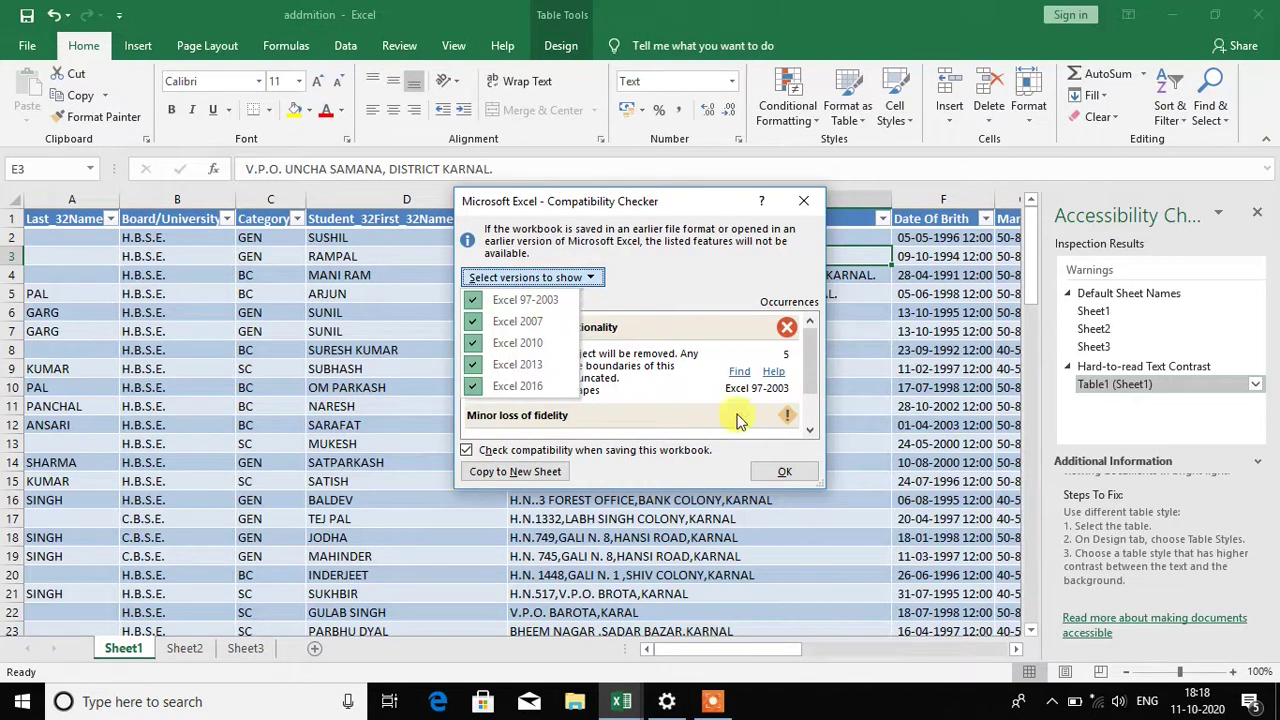
click(494, 299)
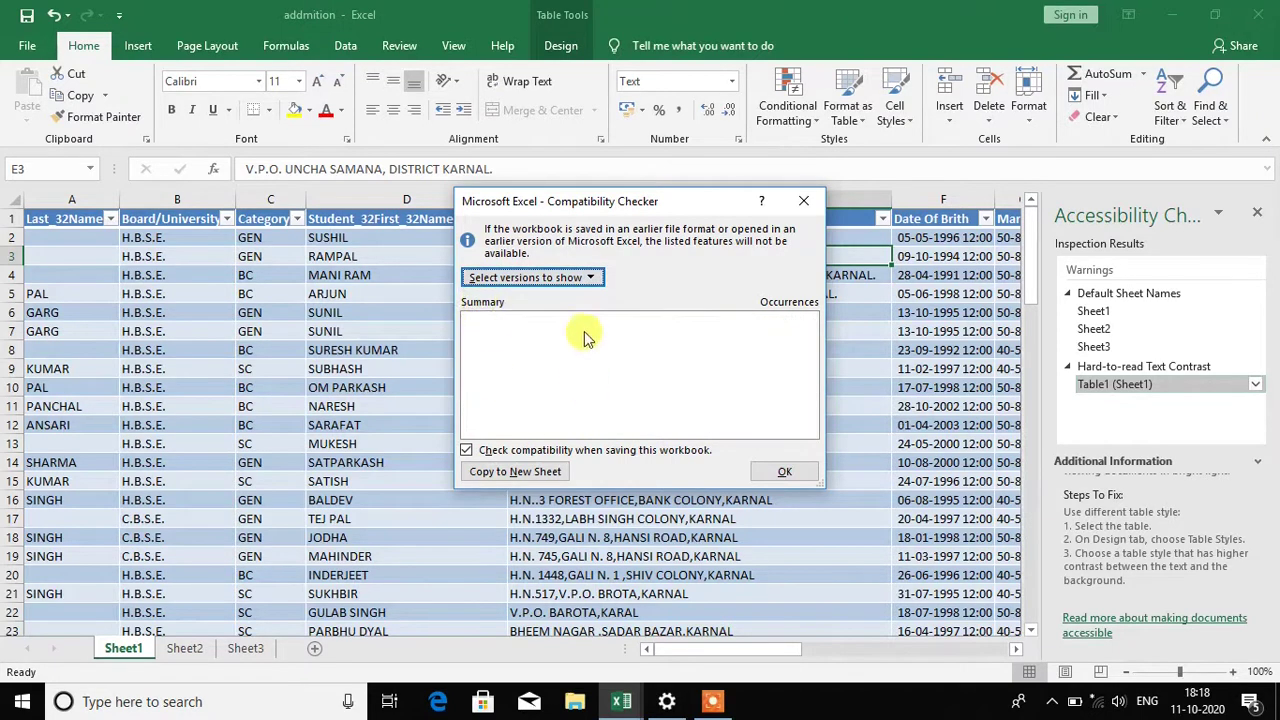
click(508, 277)
click(497, 300)
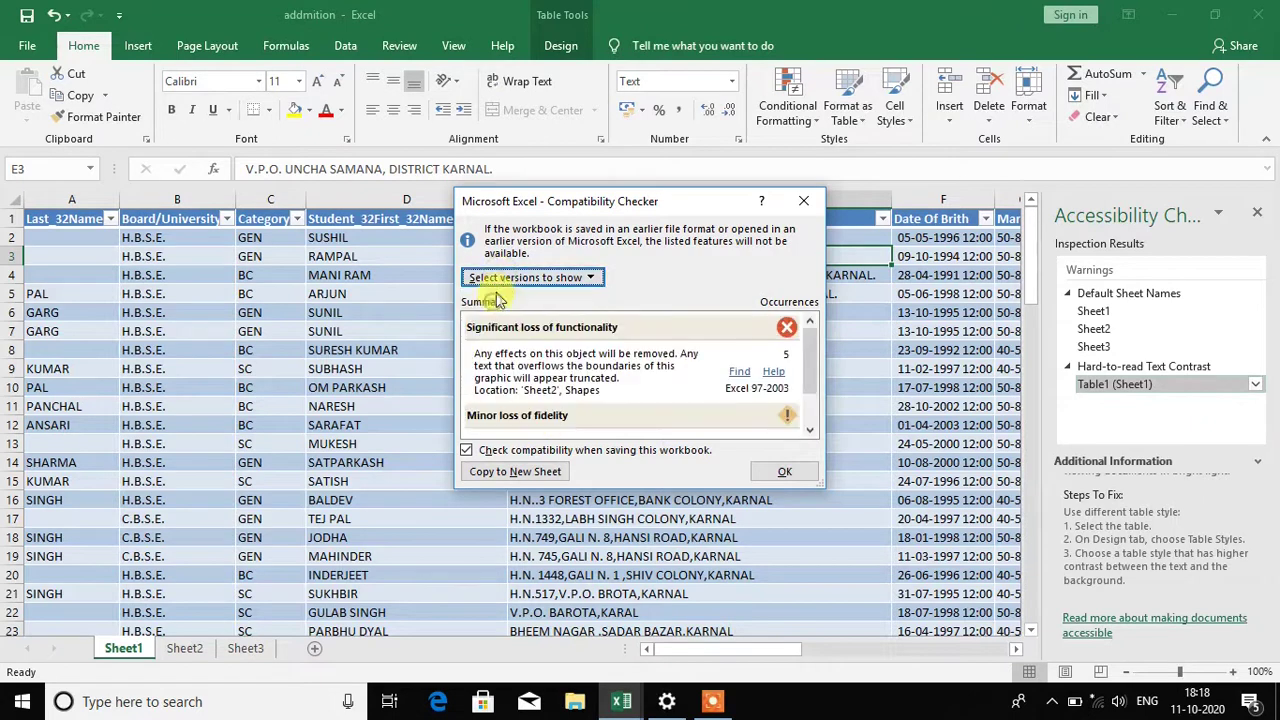
click(500, 278)
click(494, 299)
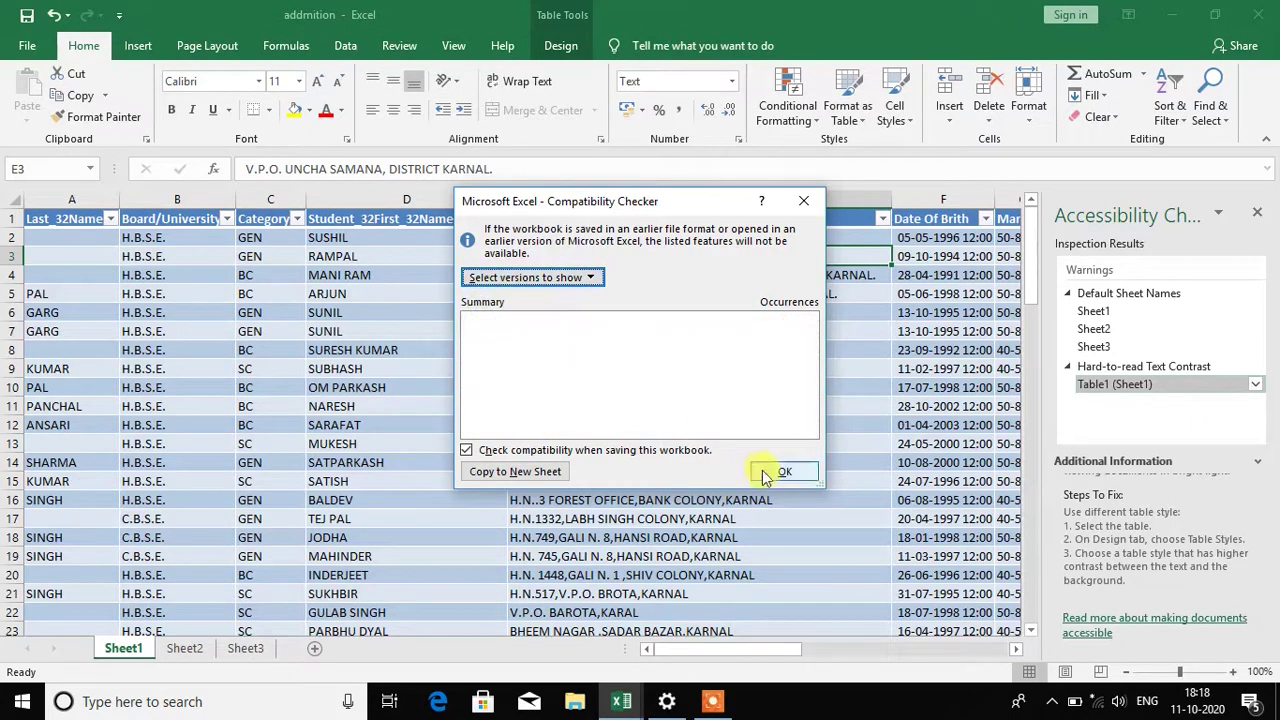
- Close the compatibility report, re-run Check Compatibility from File > Info, then close the new report
click(780, 472)
click(28, 45)
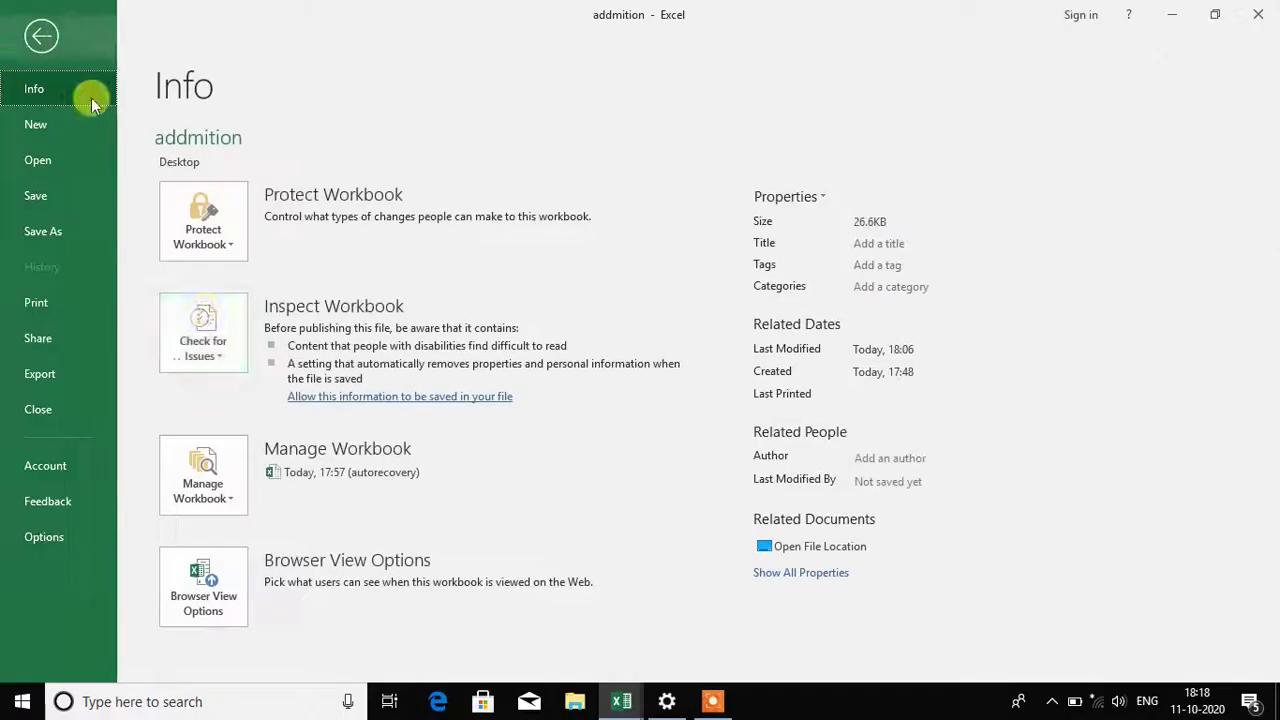
click(210, 340)
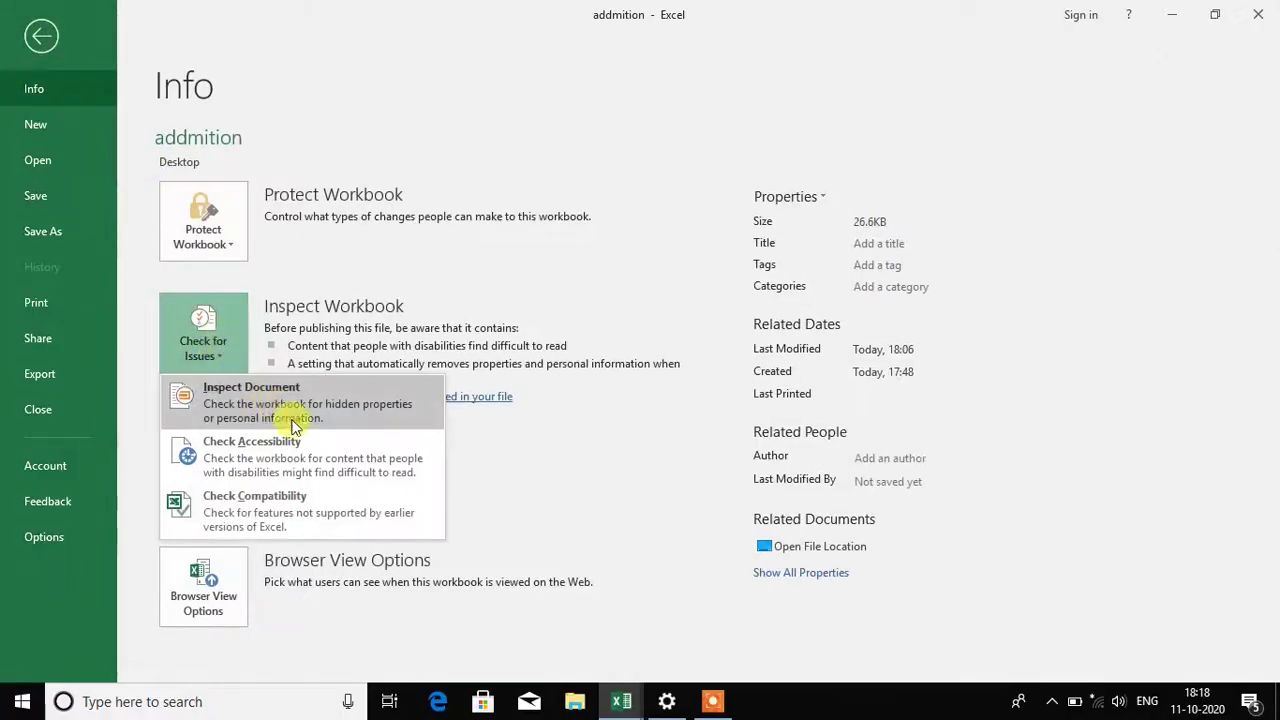
click(325, 512)
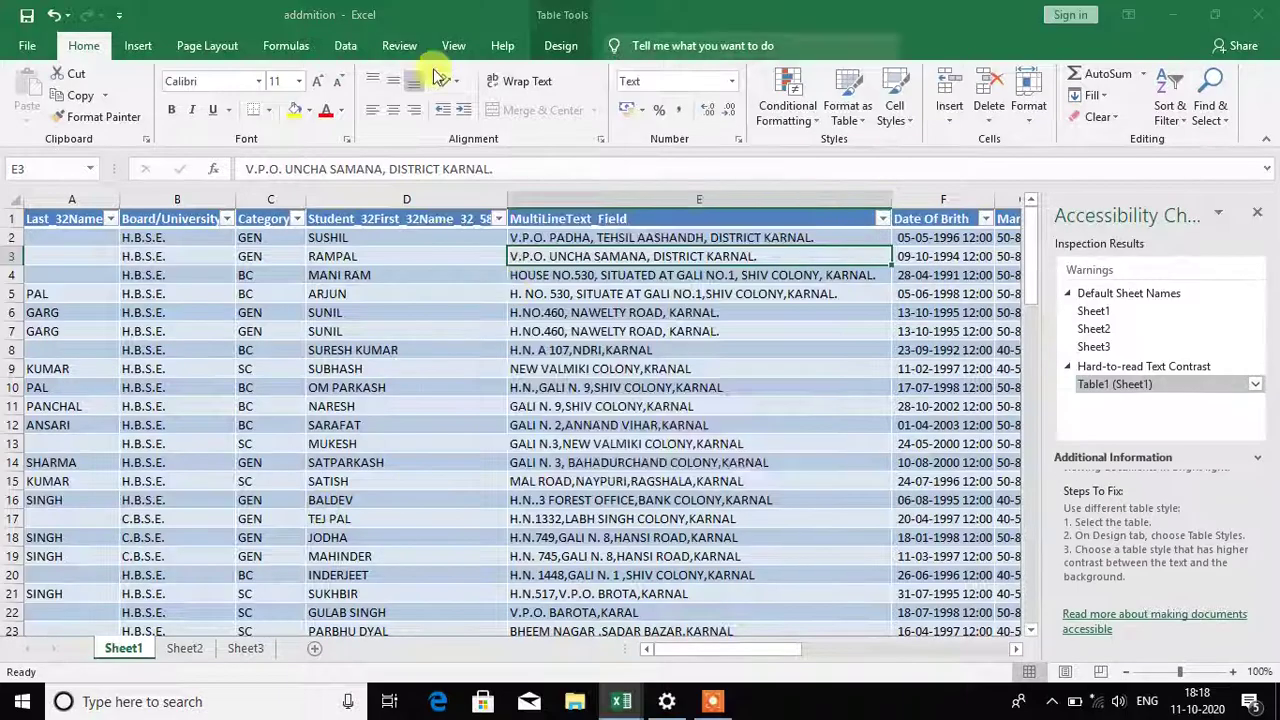
click(786, 473)
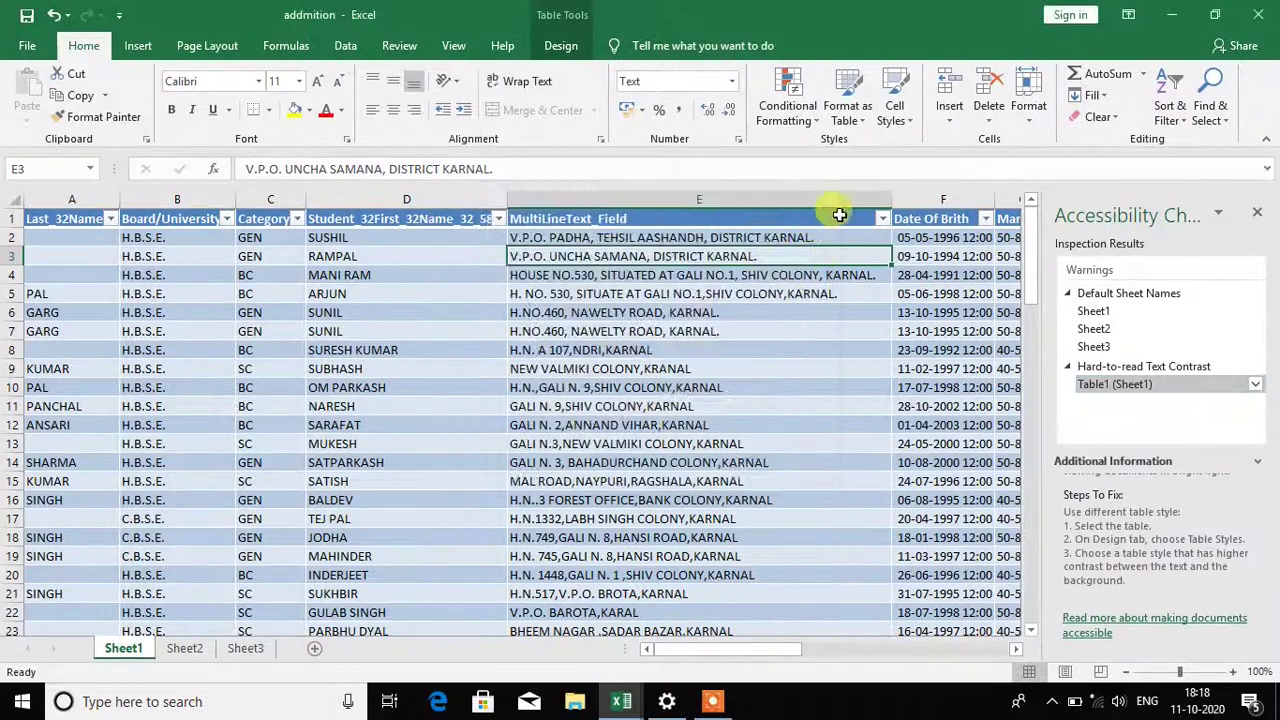